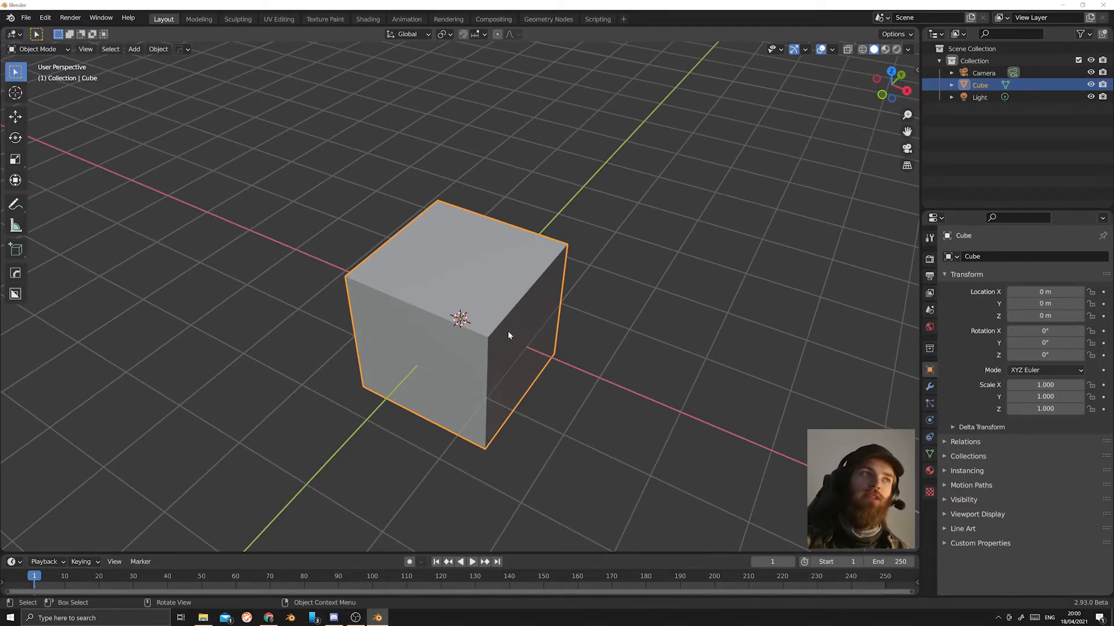
Show the modifier settings of the default cube.
{"action": "middle_click_drag", "start_coordinate": [507, 331], "coordinate": [566, 323]}
{"action": "scroll", "coordinate": [510, 327], "scroll_direction": "up", "scroll_amount": 2}
{"action": "scroll", "coordinate": [489, 326], "scroll_direction": "up", "scroll_amount": 3}
{"action": "scroll", "coordinate": [533, 322], "scroll_direction": "up", "scroll_amount": 3}
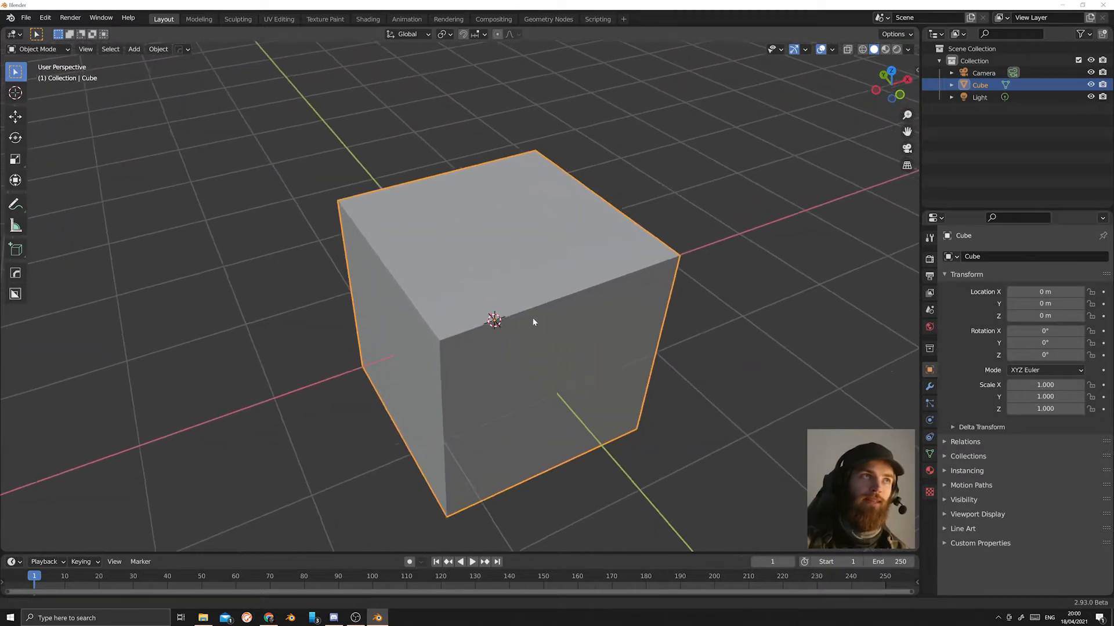
{"action": "scroll", "coordinate": [534, 321], "scroll_direction": "down", "scroll_amount": 3}
{"action": "left_click", "coordinate": [929, 386]}
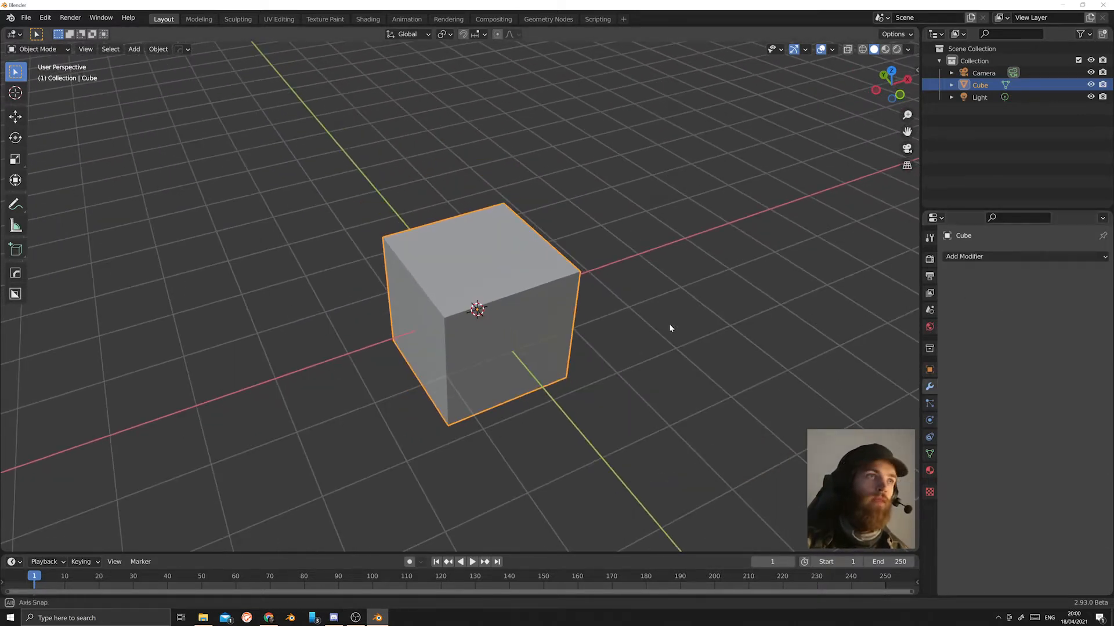
{"action": "left_click", "coordinate": [658, 336]}
{"action": "middle_click_drag", "start_coordinate": [669, 328], "coordinate": [613, 346]}
{"action": "scroll", "coordinate": [721, 339], "scroll_direction": "down", "scroll_amount": 7}
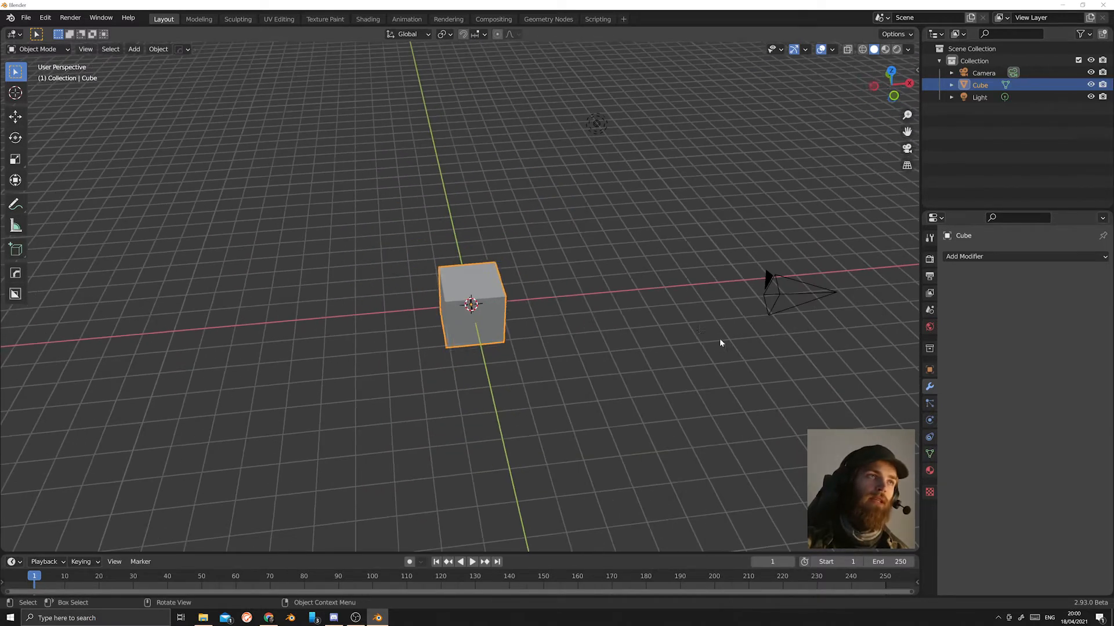
Move the default cube away from the world origin toward negative X.
{"action": "key", "text": "g"}
{"action": "left_click", "coordinate": [607, 345]}
{"action": "left_click", "coordinate": [606, 344]}
{"action": "scroll", "coordinate": [607, 341], "scroll_direction": "up", "scroll_amount": 5}
Add an empty volume object at the world origin.
{"action": "key", "text": "shift+a"}
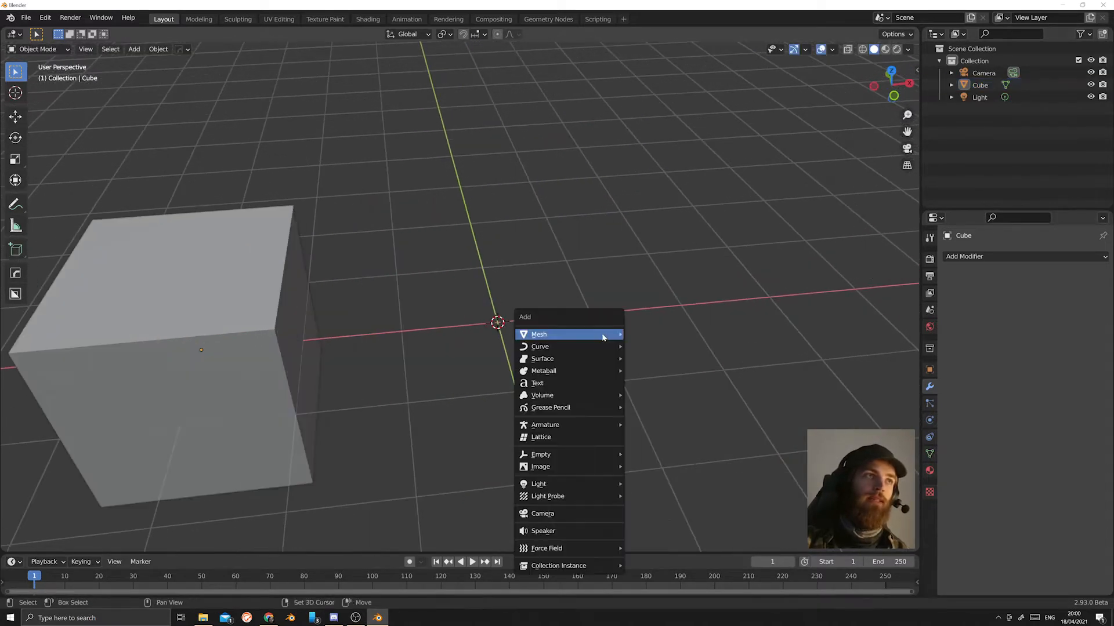
{"action": "key", "text": "Escape"}
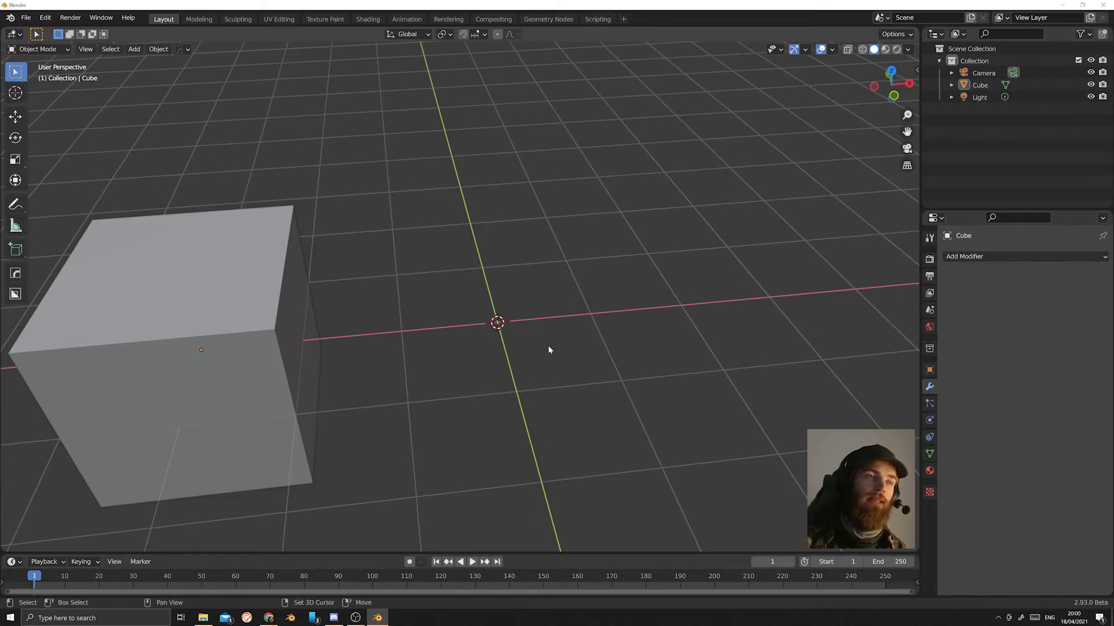
{"action": "key", "text": "shift+a"}
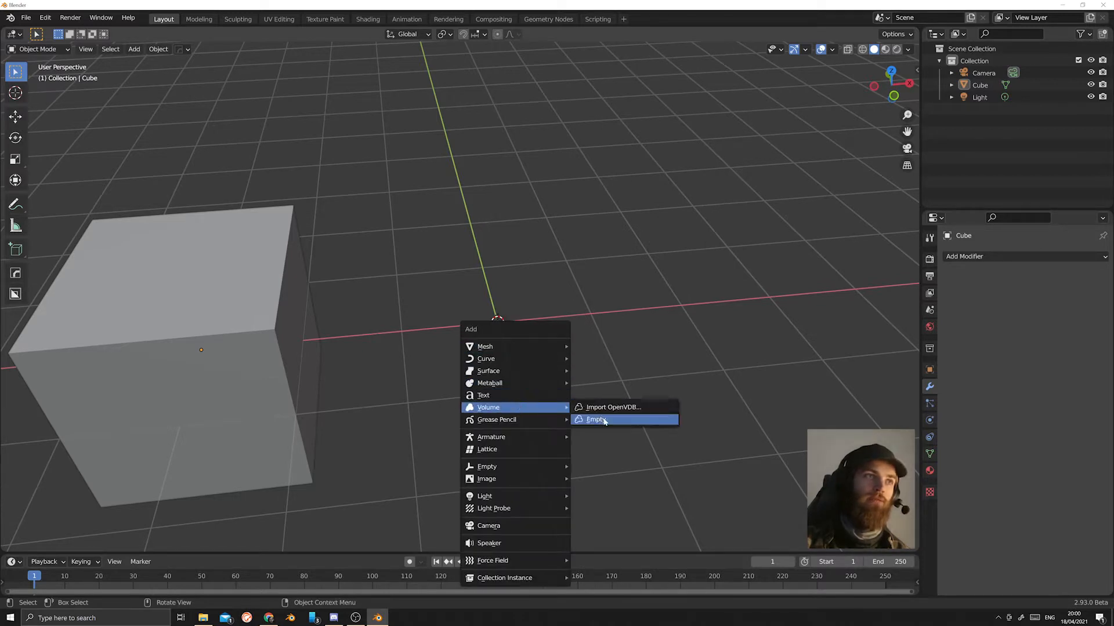
{"action": "left_click", "coordinate": [603, 420]}
Add a Mesh to Volume modifier to the volume and set the cube as its source object.
{"action": "left_click", "coordinate": [975, 257]}
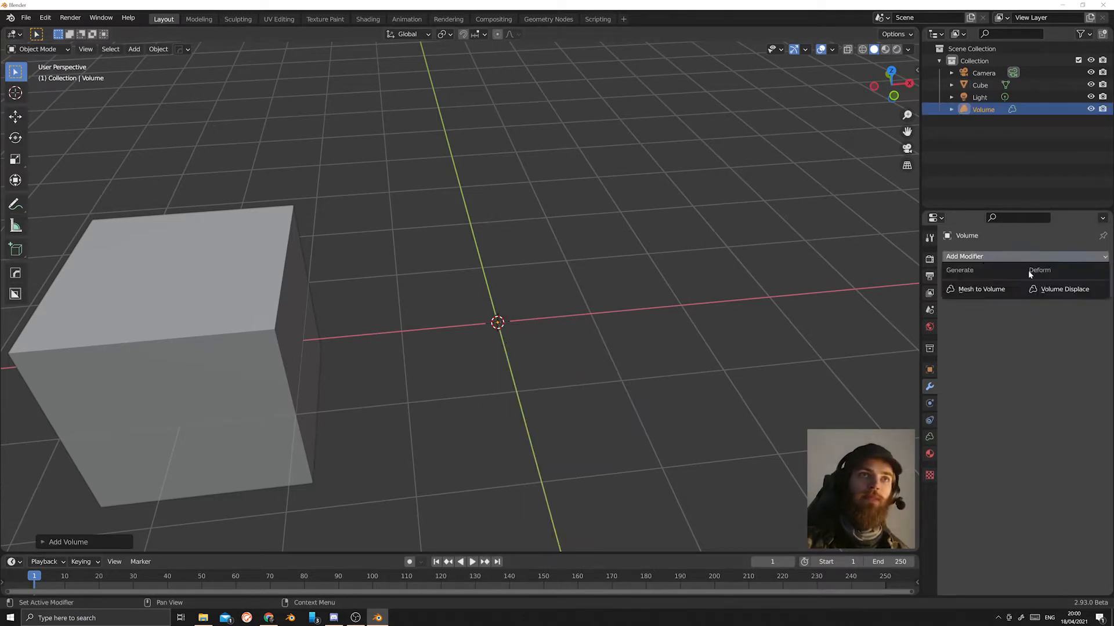
{"action": "left_click", "coordinate": [979, 290]}
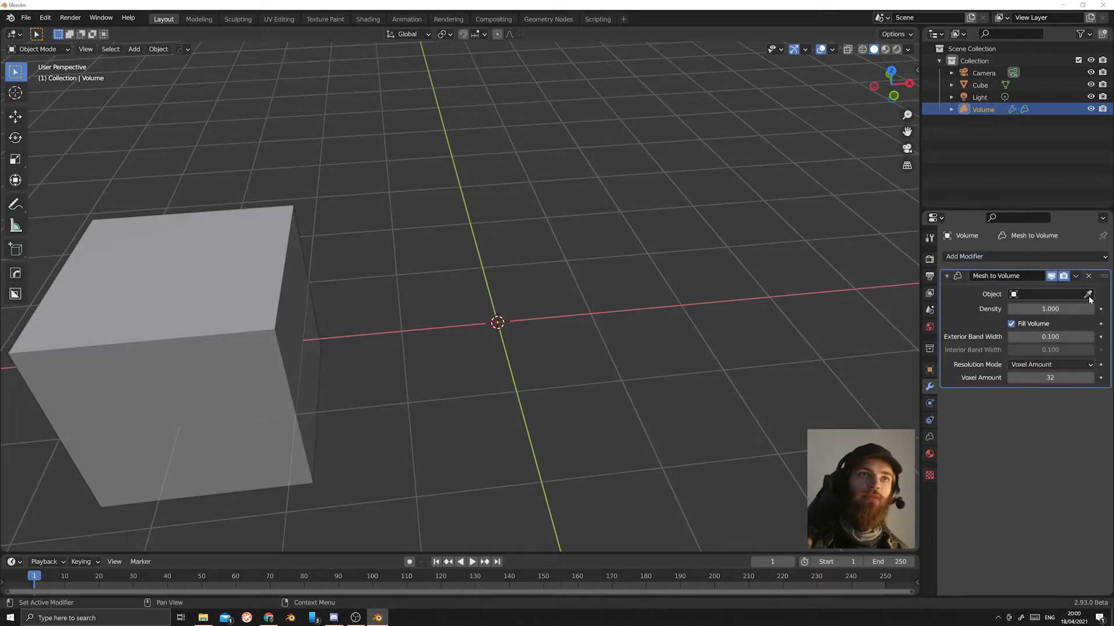
{"action": "left_click", "coordinate": [269, 301]}
{"action": "scroll", "coordinate": [582, 374], "scroll_direction": "down", "scroll_amount": 3}
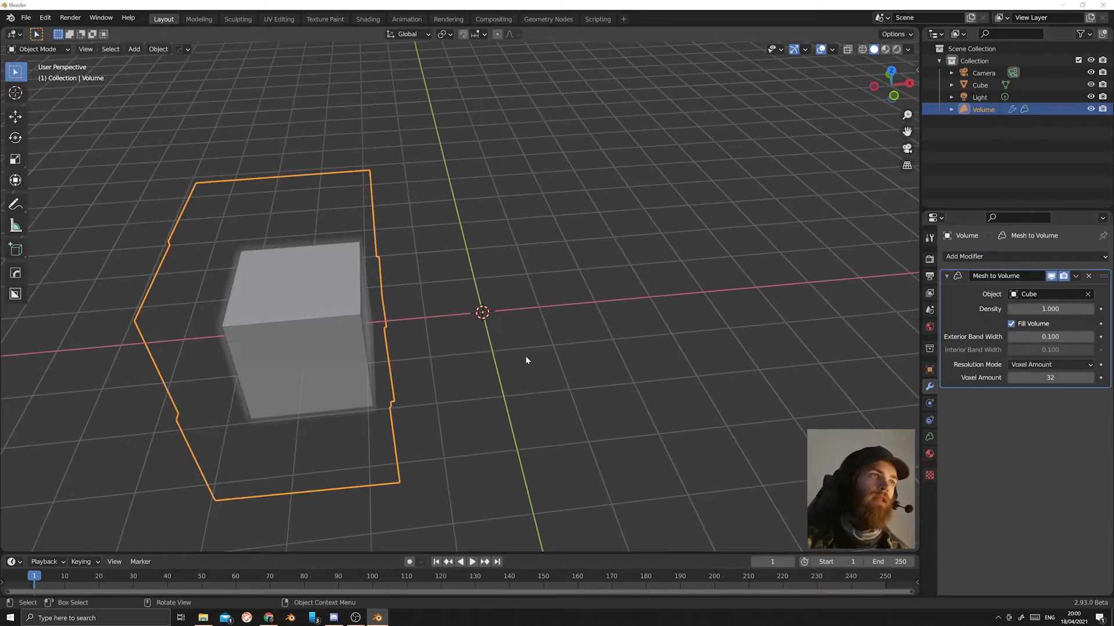
Clear the cube's location so it sits at the world origin.
{"action": "scroll", "coordinate": [526, 360], "scroll_direction": "up", "scroll_amount": 3}
{"action": "left_click", "coordinate": [375, 348]}
{"action": "key", "text": "alt+g"}
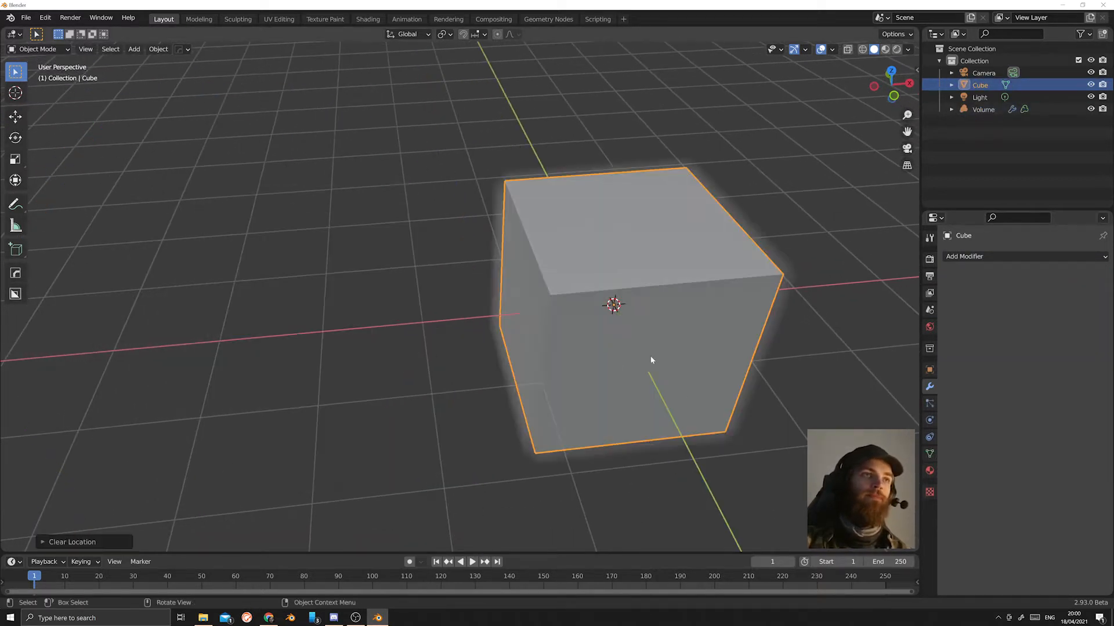
{"action": "left_click", "coordinate": [726, 470]}
{"action": "left_click", "coordinate": [670, 364]}
{"action": "middle_click_drag", "start_coordinate": [669, 365], "coordinate": [565, 350], "text": "shift"}
{"action": "mouse_move", "coordinate": [669, 333]}
{"action": "middle_mouse_down"}
{"action": "mouse_move", "coordinate": [658, 329]}
{"action": "mouse_move", "coordinate": [677, 325]}
{"action": "middle_mouse_up"}
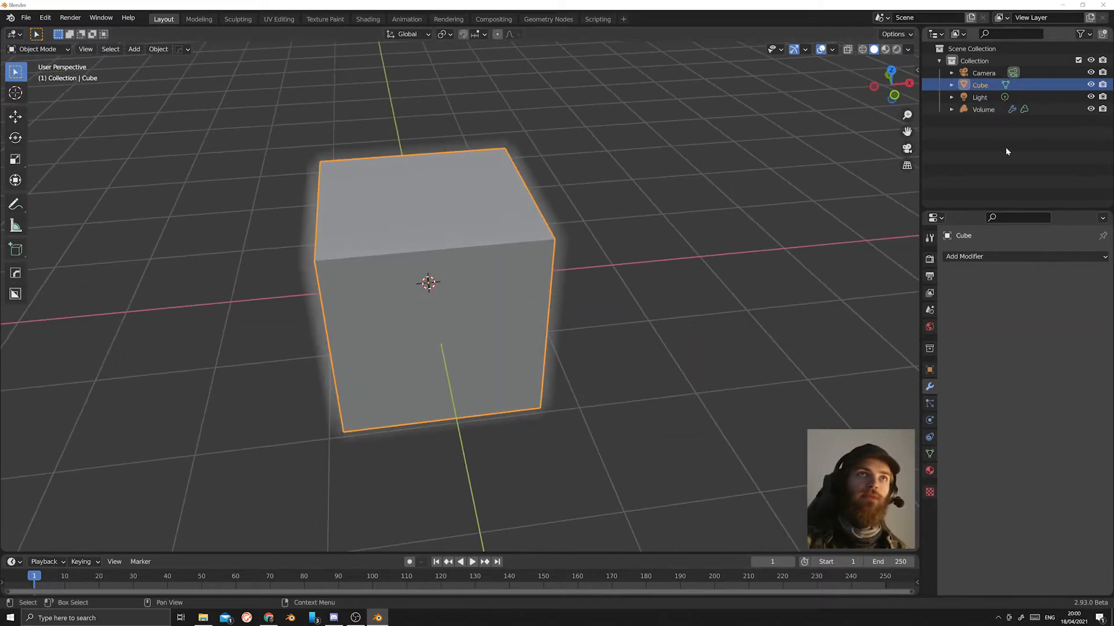
Hide the cube in the viewport and select the volume object.
{"action": "left_click", "coordinate": [1091, 85]}
{"action": "middle_click_drag", "start_coordinate": [508, 232], "coordinate": [609, 262], "text": "shift"}
{"action": "left_click", "coordinate": [543, 276]}
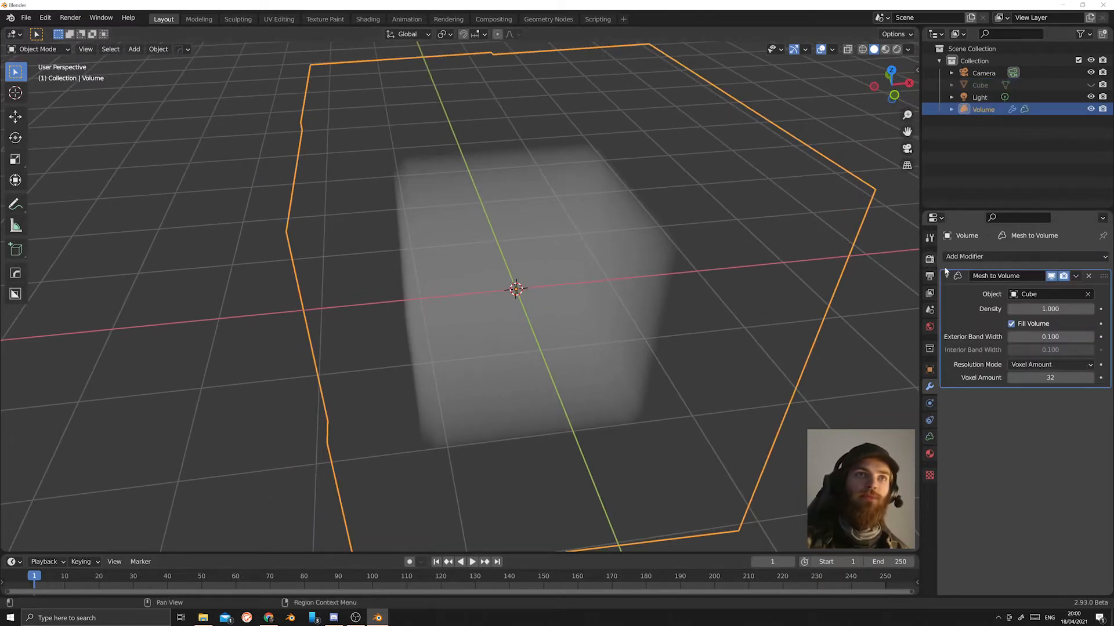
Add a Volume Displace modifier to the volume and create a new texture for it.
{"action": "left_click", "coordinate": [1045, 289]}
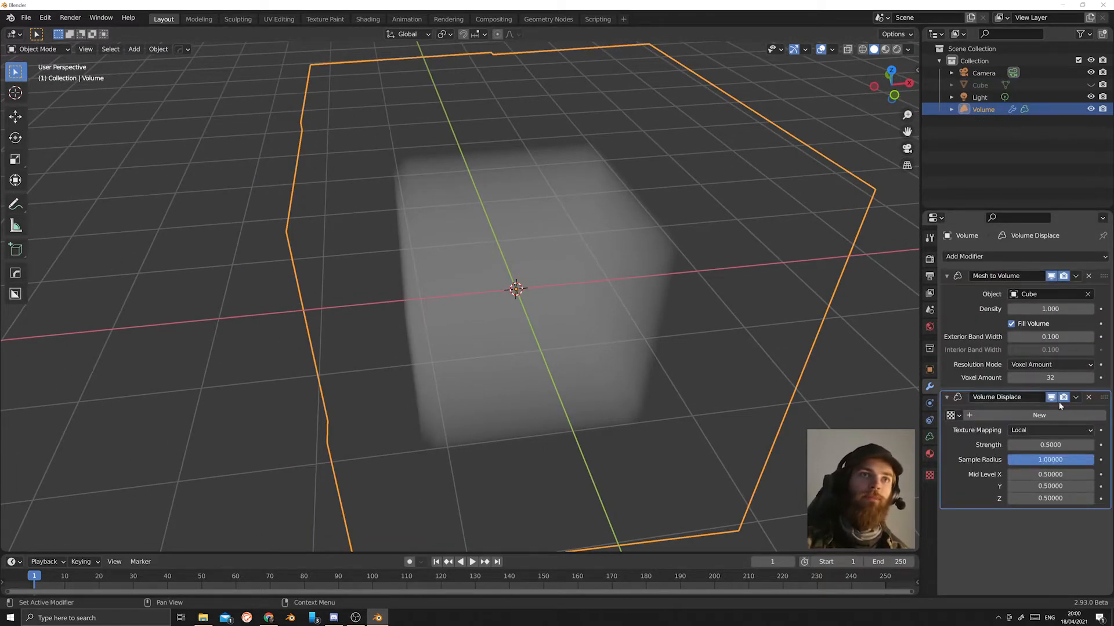
{"action": "left_click", "coordinate": [997, 416]}
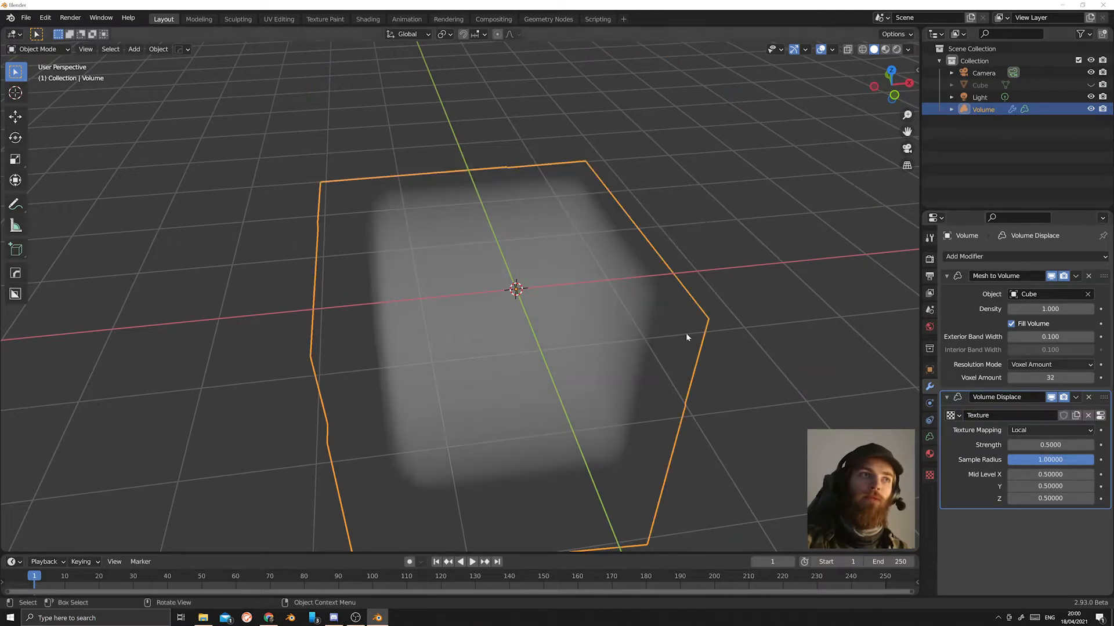
{"action": "middle_click_drag", "start_coordinate": [686, 333], "coordinate": [795, 392]}
Set the type of the Volume Displace texture to Clouds.
{"action": "left_click", "coordinate": [1100, 416]}
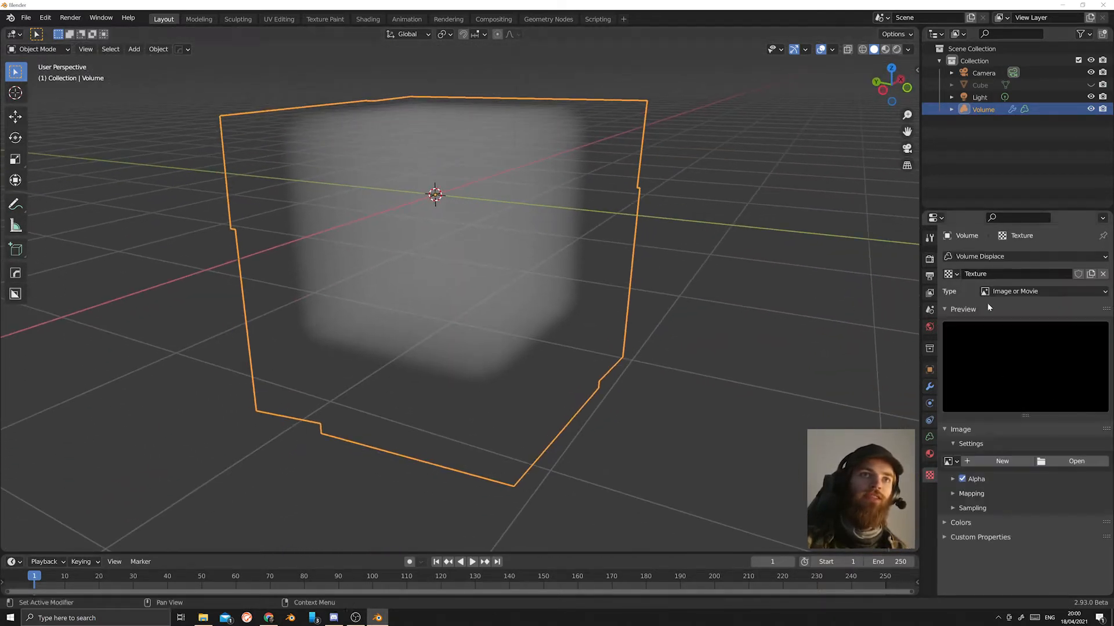
{"action": "left_click", "coordinate": [1021, 292]}
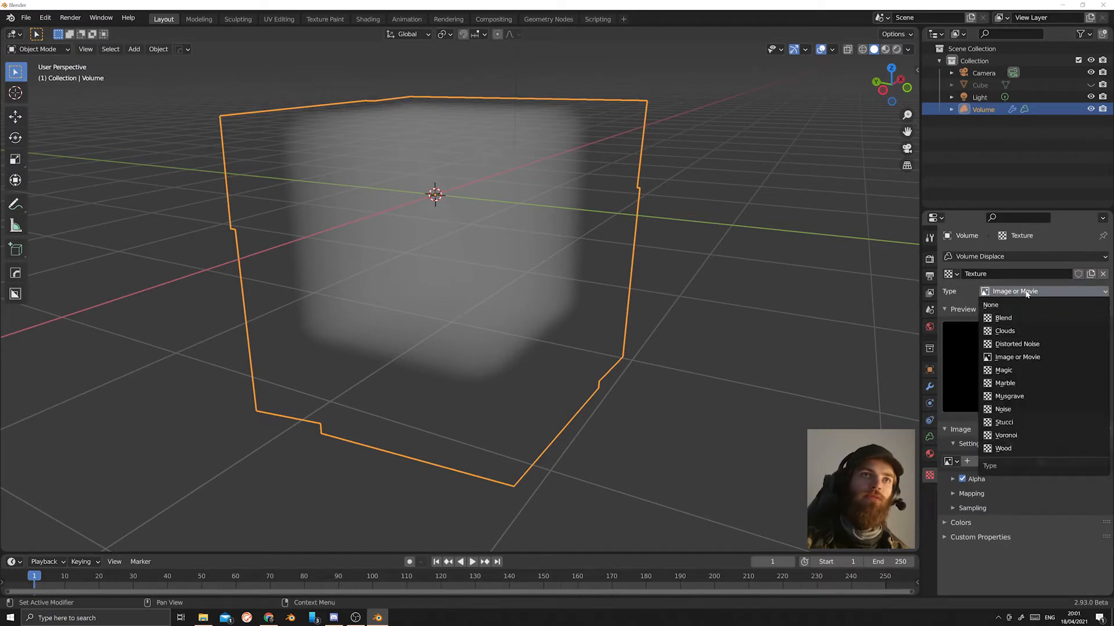
{"action": "left_click", "coordinate": [1018, 329]}
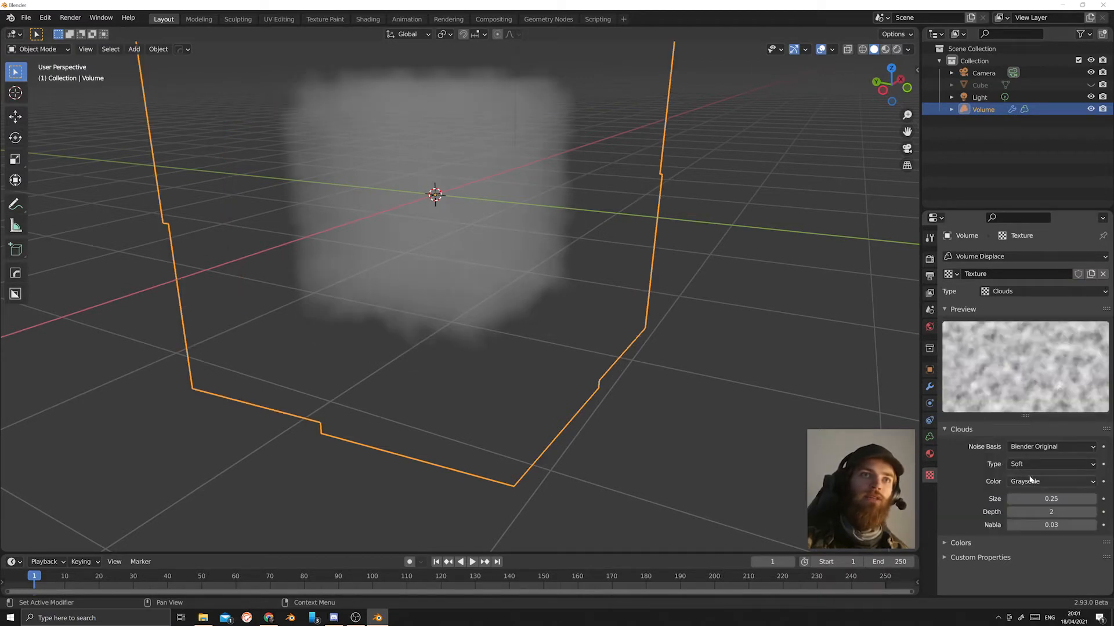
Examine the surface of the displaced volume from several angles and distances.
{"action": "middle_click_drag", "start_coordinate": [730, 327], "coordinate": [584, 330]}
{"action": "scroll", "coordinate": [649, 357], "scroll_direction": "down", "scroll_amount": 3}
{"action": "scroll", "coordinate": [557, 362], "scroll_direction": "up", "scroll_amount": 6}
{"action": "scroll", "coordinate": [519, 336], "scroll_direction": "down", "scroll_amount": 5}
{"action": "scroll", "coordinate": [469, 315], "scroll_direction": "up", "scroll_amount": 6}
{"action": "scroll", "coordinate": [470, 319], "scroll_direction": "down", "scroll_amount": 5}
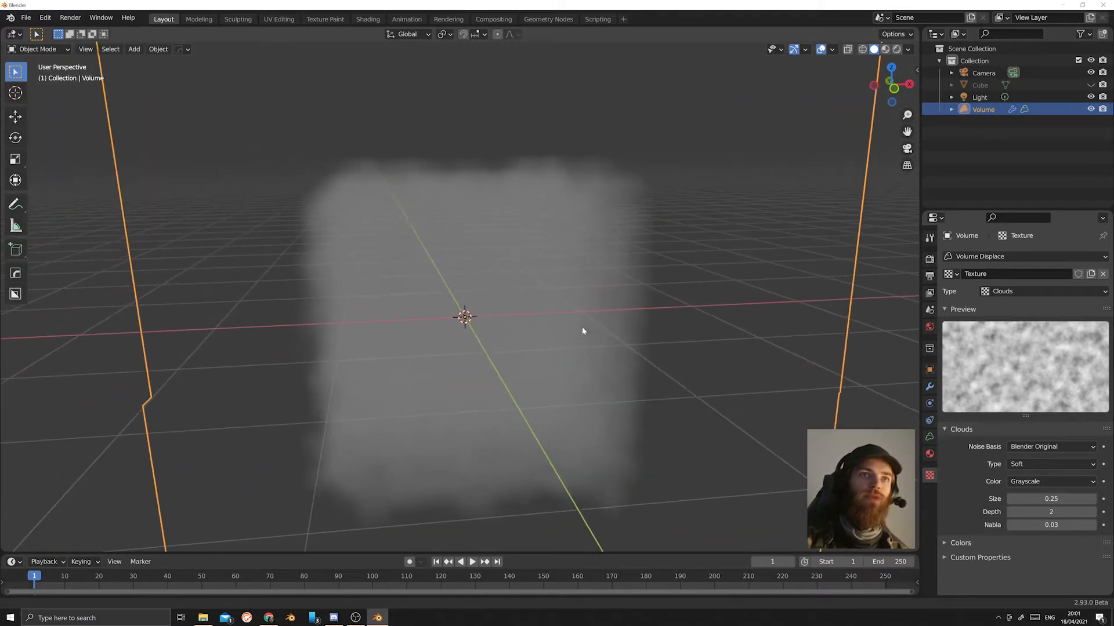
{"action": "scroll", "coordinate": [676, 309], "scroll_direction": "down", "scroll_amount": 4}
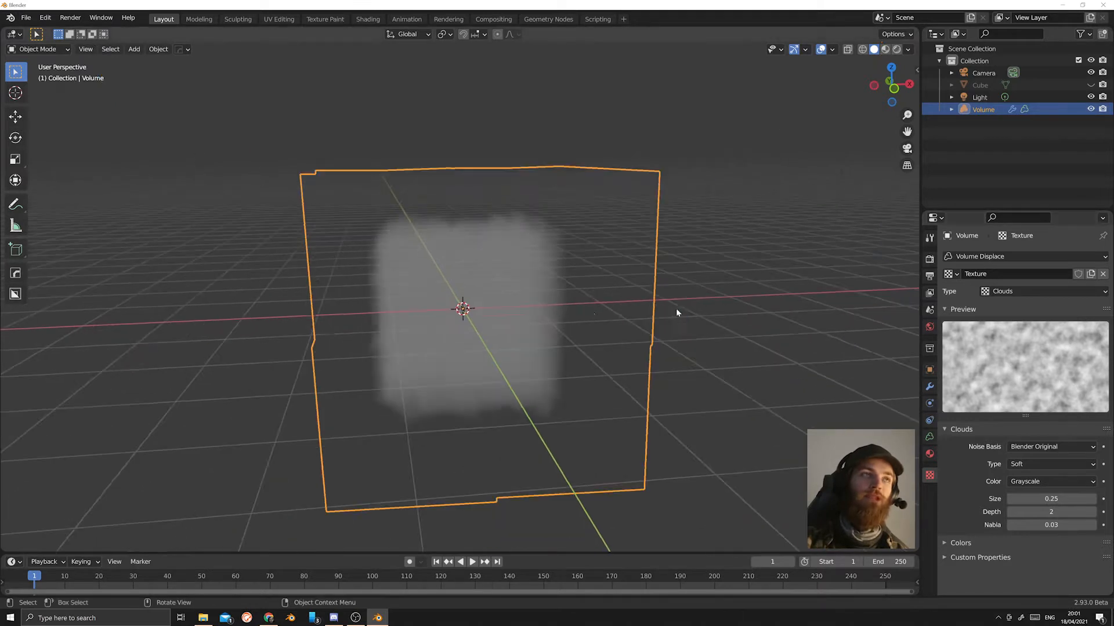
{"action": "middle_click_drag", "start_coordinate": [676, 309], "coordinate": [587, 366]}
{"action": "scroll", "coordinate": [589, 329], "scroll_direction": "up", "scroll_amount": 5}
{"action": "scroll", "coordinate": [477, 356], "scroll_direction": "down", "scroll_amount": 2}
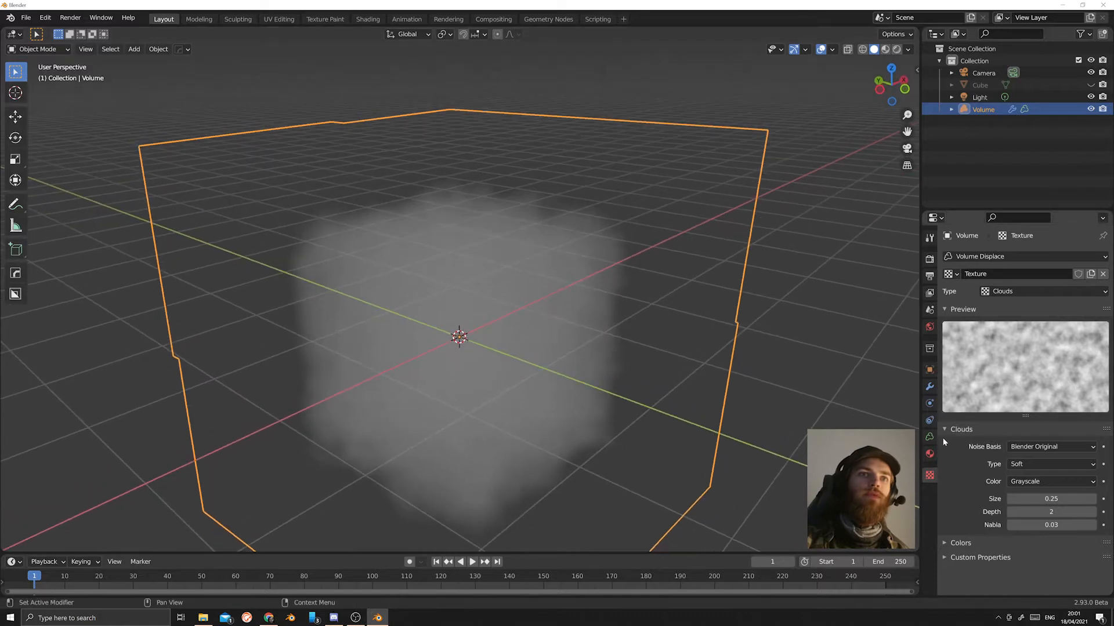
Set the Clouds texture's color mode to Color and its size to 1.26.
{"action": "left_click", "coordinate": [1038, 511]}
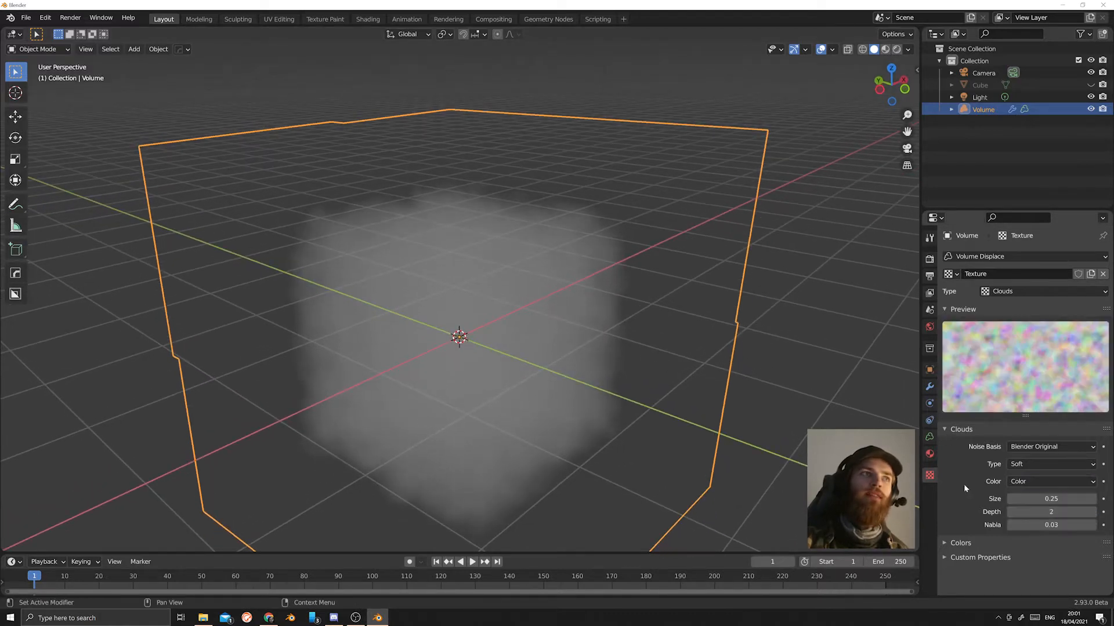
{"action": "mouse_move", "coordinate": [639, 376]}
{"action": "middle_mouse_down", "text": "shift"}
{"action": "mouse_move", "coordinate": [679, 365]}
{"action": "mouse_move", "coordinate": [645, 378]}
{"action": "middle_mouse_up", "text": "shift"}
{"action": "scroll", "coordinate": [643, 366], "scroll_direction": "up", "scroll_amount": 2}
{"action": "middle_click_drag", "start_coordinate": [635, 333], "coordinate": [527, 293], "text": "shift"}
{"action": "scroll", "coordinate": [629, 300], "scroll_direction": "down", "scroll_amount": 3}
{"action": "left_click_drag", "start_coordinate": [1051, 499], "coordinate": [1092, 498]}
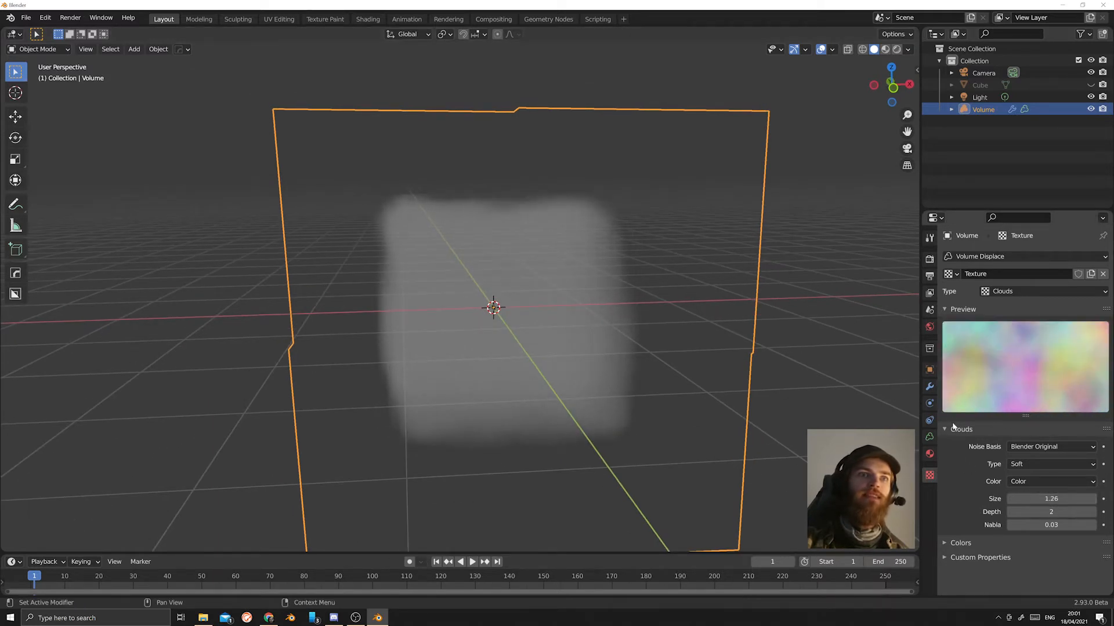
Set the strength of the Volume Displace modifier to 3.7790.
{"action": "left_click", "coordinate": [929, 387]}
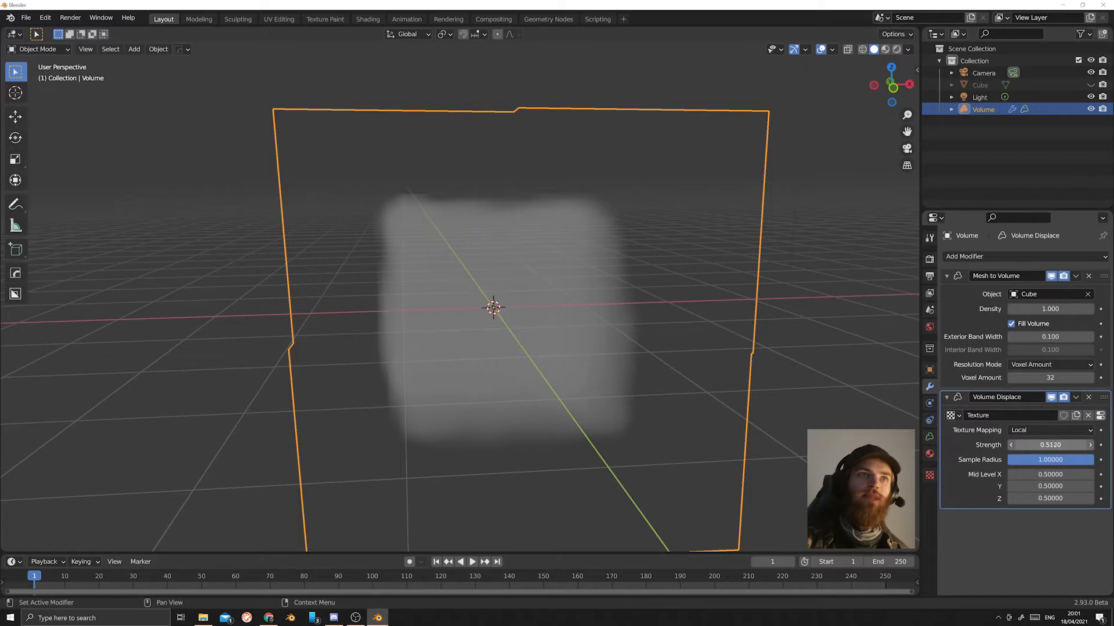
{"action": "left_click_drag", "start_coordinate": [1050, 445], "coordinate": [1101, 445]}
{"action": "scroll", "coordinate": [525, 430], "scroll_direction": "down", "scroll_amount": 5}
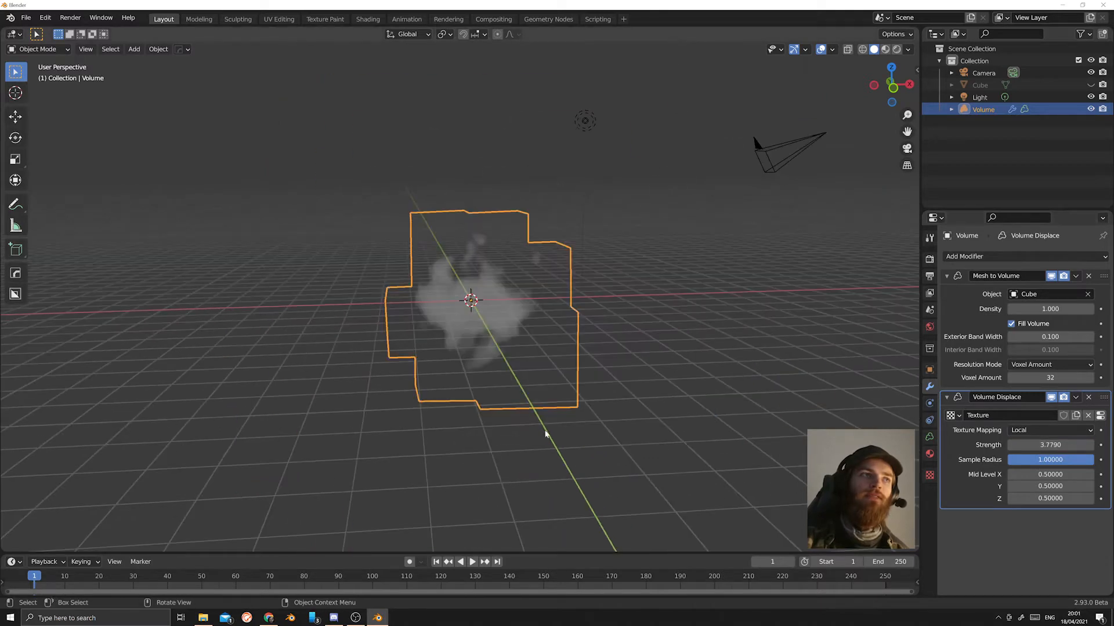
{"action": "key", "text": "g"}
{"action": "key", "text": "x"}
{"action": "left_click", "coordinate": [380, 404]}
{"action": "scroll", "coordinate": [648, 359], "scroll_direction": "up", "scroll_amount": 6}
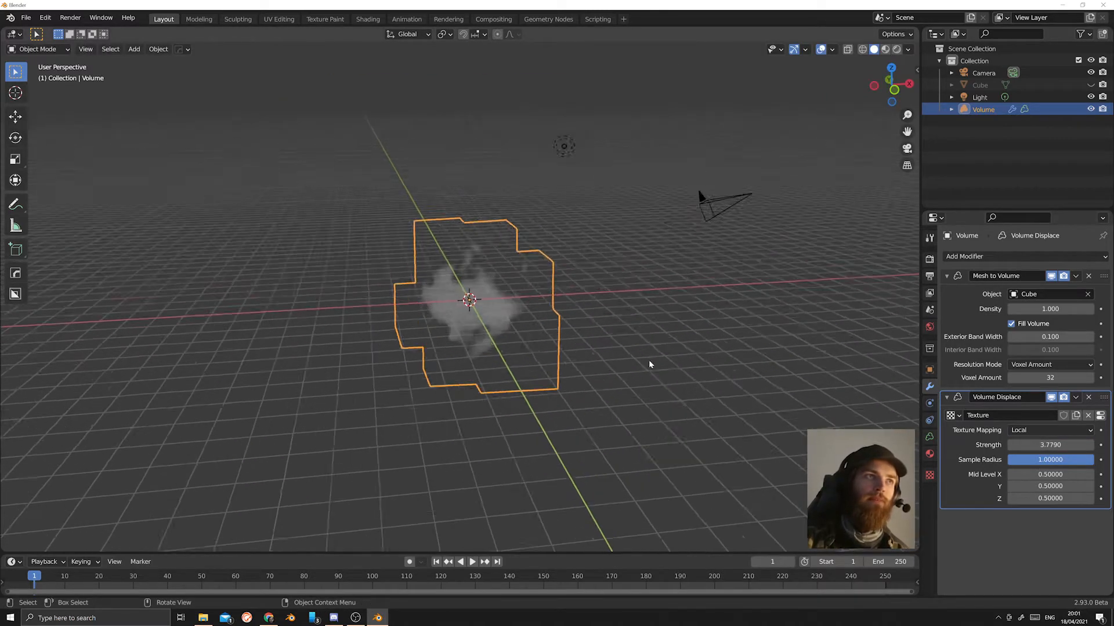
Add a new cube mesh at the world origin, inside the displaced volume.
{"action": "key", "text": "shift+a"}
{"action": "mouse_move", "coordinate": [585, 286]}
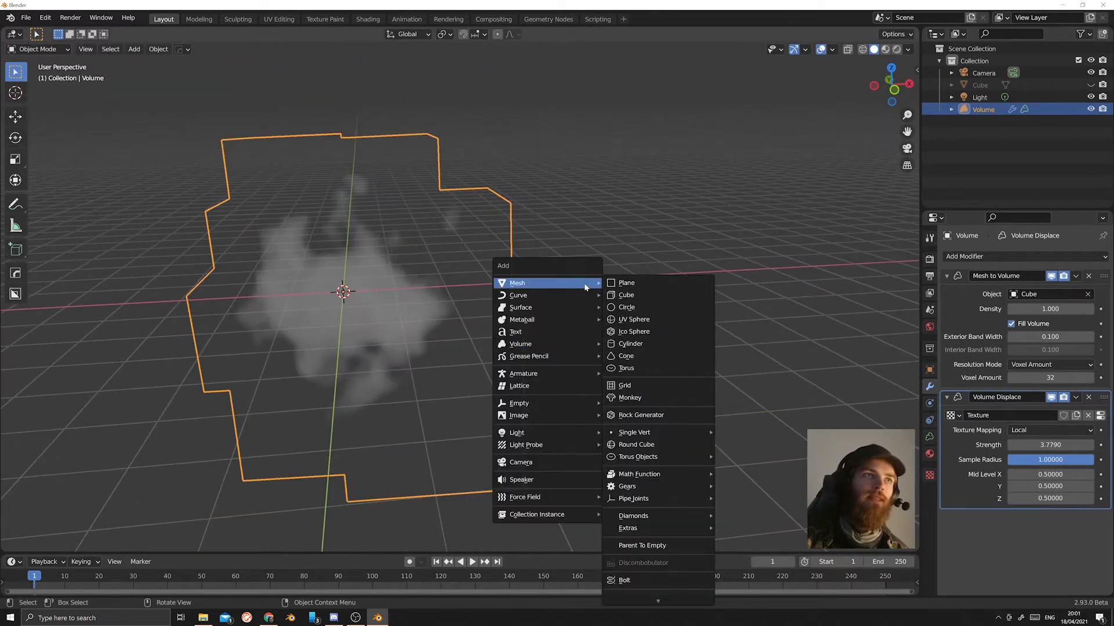
{"action": "left_click", "coordinate": [611, 299]}
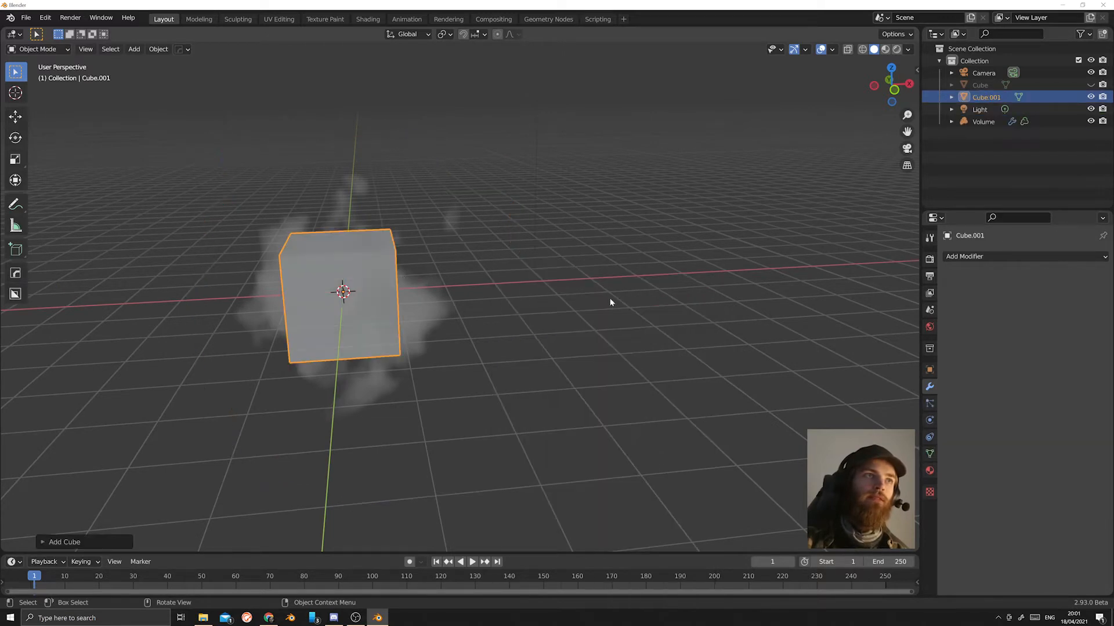
{"action": "middle_click_drag", "start_coordinate": [371, 272], "coordinate": [525, 292], "text": "shift"}
{"action": "scroll", "coordinate": [487, 284], "scroll_direction": "up", "scroll_amount": 4}
Add a Volume to Mesh modifier to the new cube and set the Volume as its source object.
{"action": "left_click", "coordinate": [989, 255]}
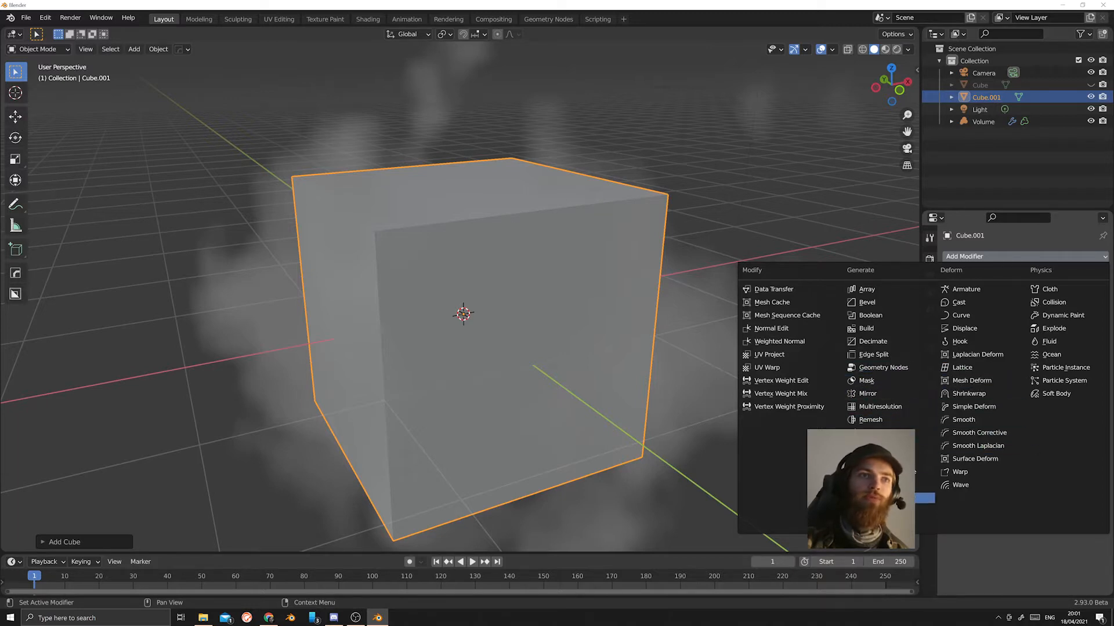
{"action": "left_click", "coordinate": [870, 497]}
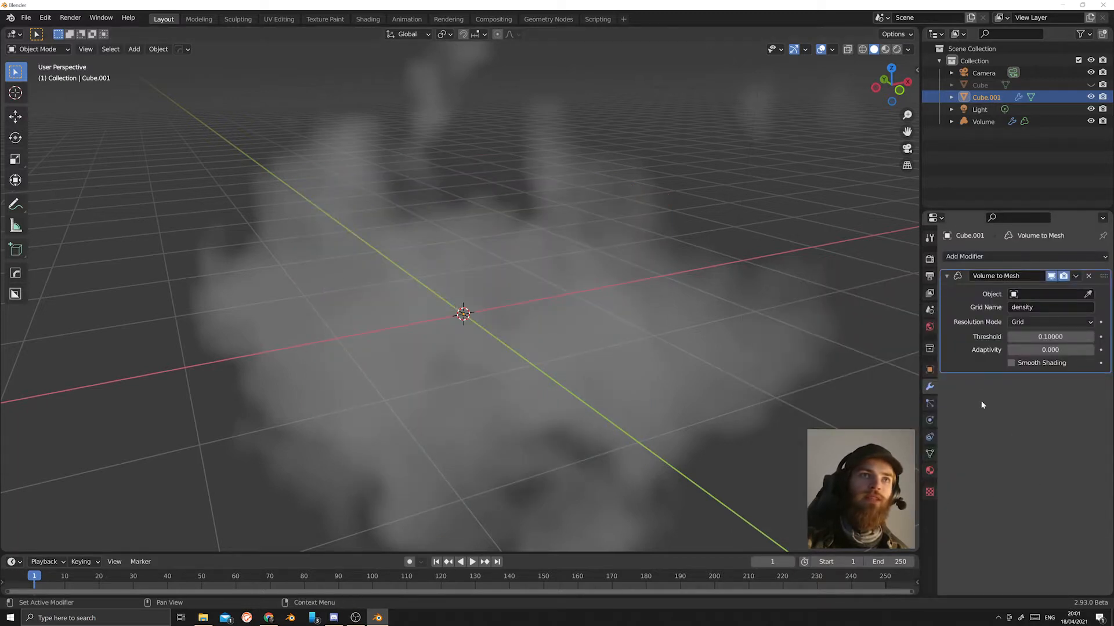
{"action": "left_click", "coordinate": [1073, 294]}
{"action": "left_click", "coordinate": [986, 349]}
{"action": "scroll", "coordinate": [753, 337], "scroll_direction": "down", "scroll_amount": 3}
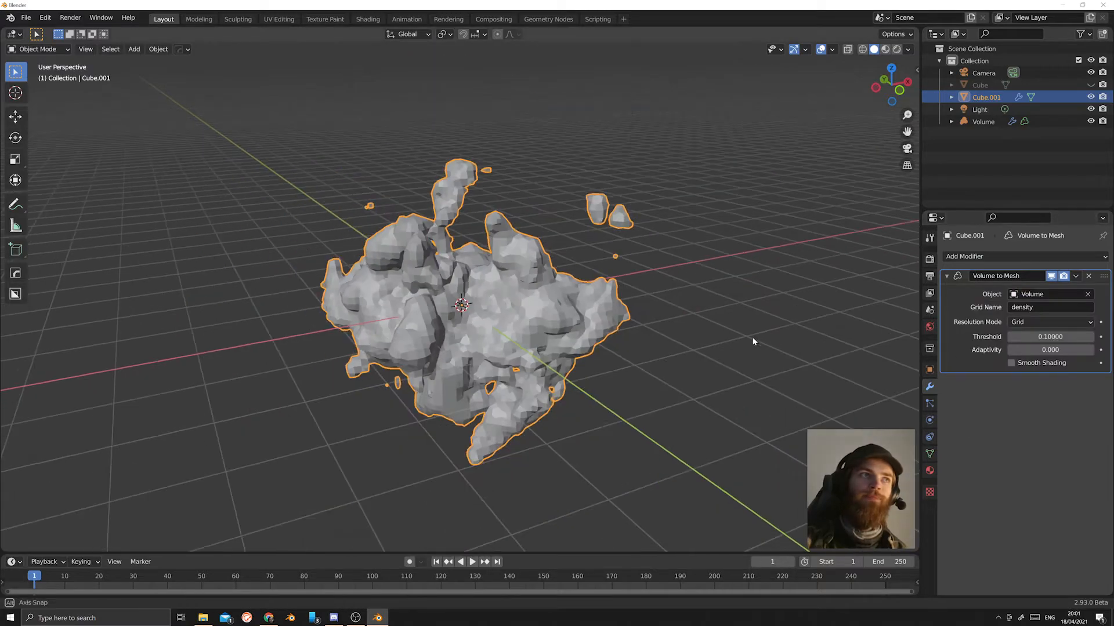
Enable smooth shading in the Volume to Mesh modifier of the new mesh.
{"action": "mouse_move", "coordinate": [753, 336]}
{"action": "middle_mouse_down"}
{"action": "mouse_move", "coordinate": [524, 348]}
{"action": "mouse_move", "coordinate": [724, 336]}
{"action": "middle_mouse_up"}
{"action": "scroll", "coordinate": [719, 338], "scroll_direction": "up", "scroll_amount": 5}
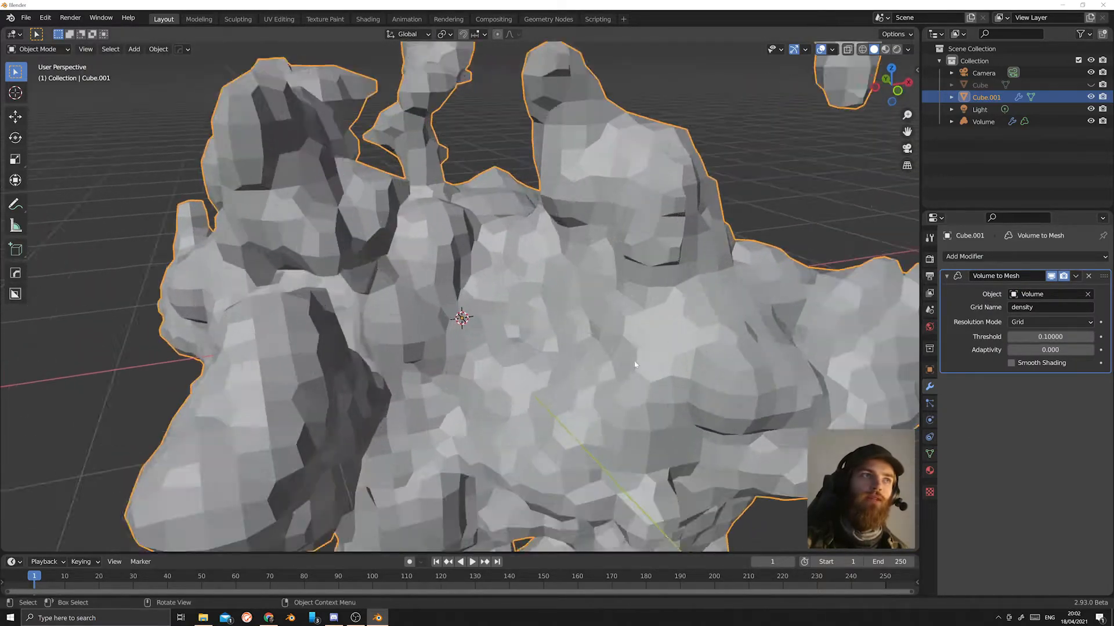
{"action": "right_click", "coordinate": [599, 355]}
{"action": "mouse_move", "coordinate": [655, 346]}
{"action": "middle_mouse_down"}
{"action": "mouse_move", "coordinate": [599, 355]}
{"action": "mouse_move", "coordinate": [690, 350]}
{"action": "middle_mouse_up"}
{"action": "left_click", "coordinate": [590, 358]}
{"action": "scroll", "coordinate": [589, 358], "scroll_direction": "down", "scroll_amount": 7}
{"action": "scroll", "coordinate": [691, 350], "scroll_direction": "up", "scroll_amount": 4}
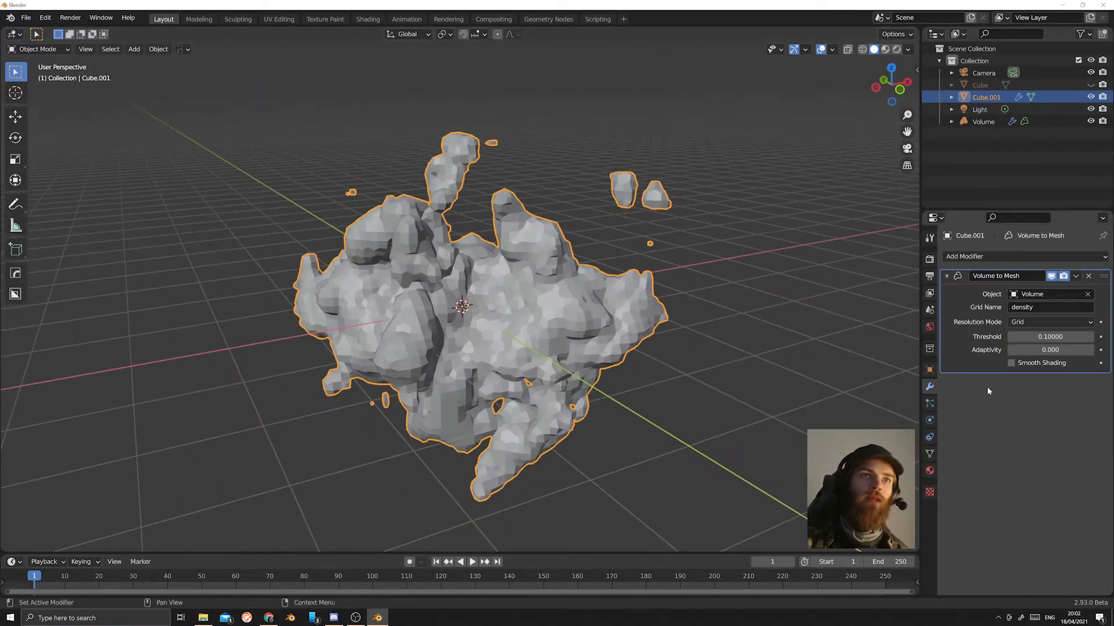
{"action": "left_click", "coordinate": [1019, 363]}
{"action": "mouse_move", "coordinate": [766, 359]}
{"action": "middle_mouse_down"}
{"action": "mouse_move", "coordinate": [633, 364]}
{"action": "mouse_move", "coordinate": [792, 350]}
{"action": "middle_mouse_up"}
Select the volume object and lower the strength of its Volume Displace modifier.
{"action": "left_click", "coordinate": [633, 364]}
{"action": "scroll", "coordinate": [791, 350], "scroll_direction": "up", "scroll_amount": 2}
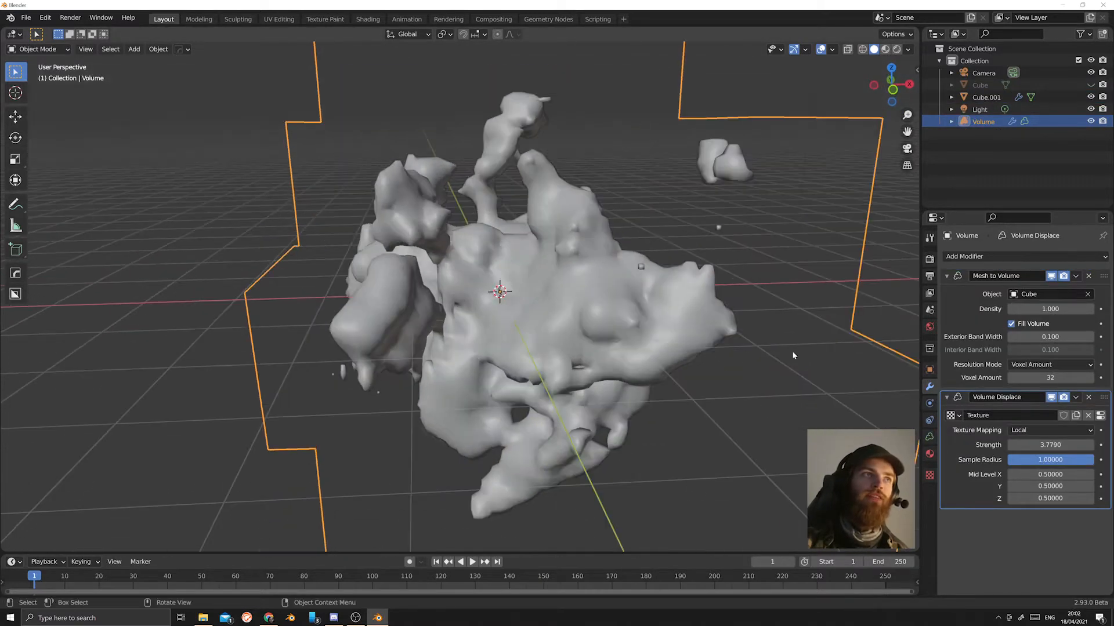
{"action": "scroll", "coordinate": [712, 341], "scroll_direction": "down", "scroll_amount": 2}
{"action": "left_click", "coordinate": [762, 324]}
{"action": "left_click", "coordinate": [637, 316]}
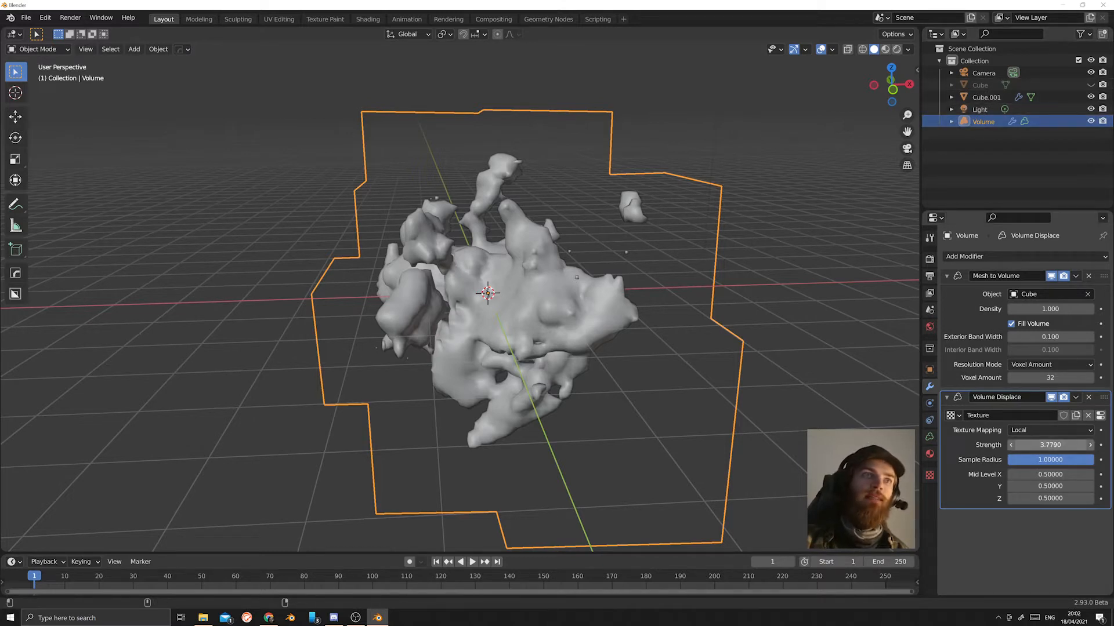
{"action": "mouse_move", "coordinate": [1050, 445]}
{"action": "left_mouse_down"}
{"action": "mouse_move", "coordinate": [952, 445]}
{"action": "mouse_move", "coordinate": [1094, 444]}
{"action": "mouse_move", "coordinate": [981, 445]}
{"action": "mouse_move", "coordinate": [1061, 445]}
{"action": "left_mouse_up"}
Set the Volume Displace modifier's texture mapping to Object.
{"action": "left_click", "coordinate": [1067, 431]}
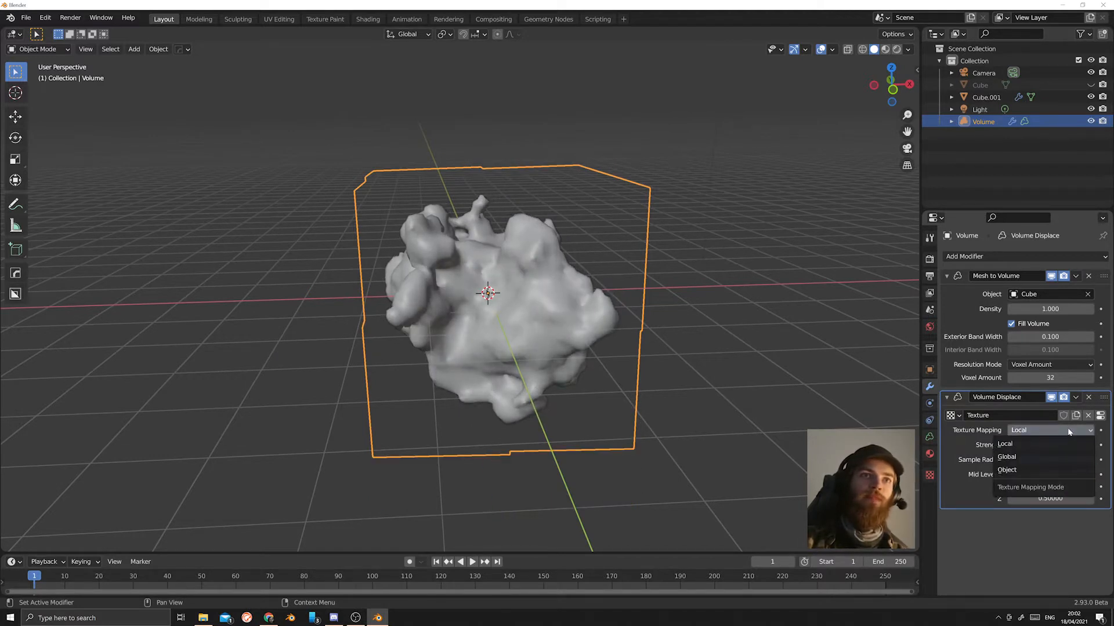
{"action": "left_click", "coordinate": [1017, 473]}
{"action": "middle_click_drag", "start_coordinate": [684, 314], "coordinate": [646, 342]}
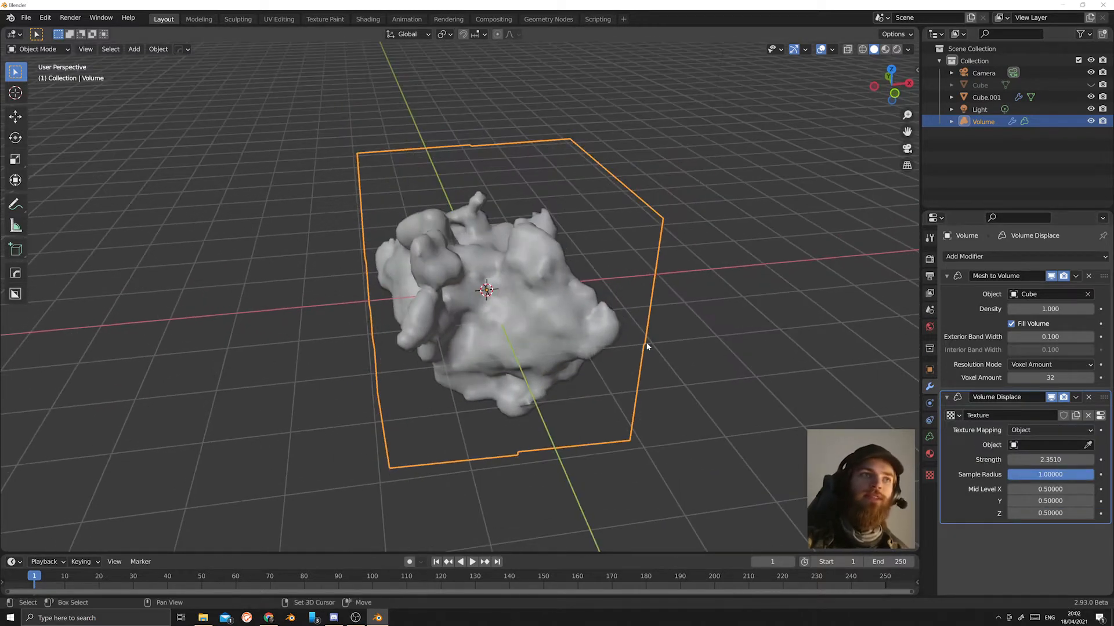
Add a new cube mesh at the world origin and name it Mapping.
{"action": "key", "text": "shift+a"}
{"action": "mouse_move", "coordinate": [646, 342]}
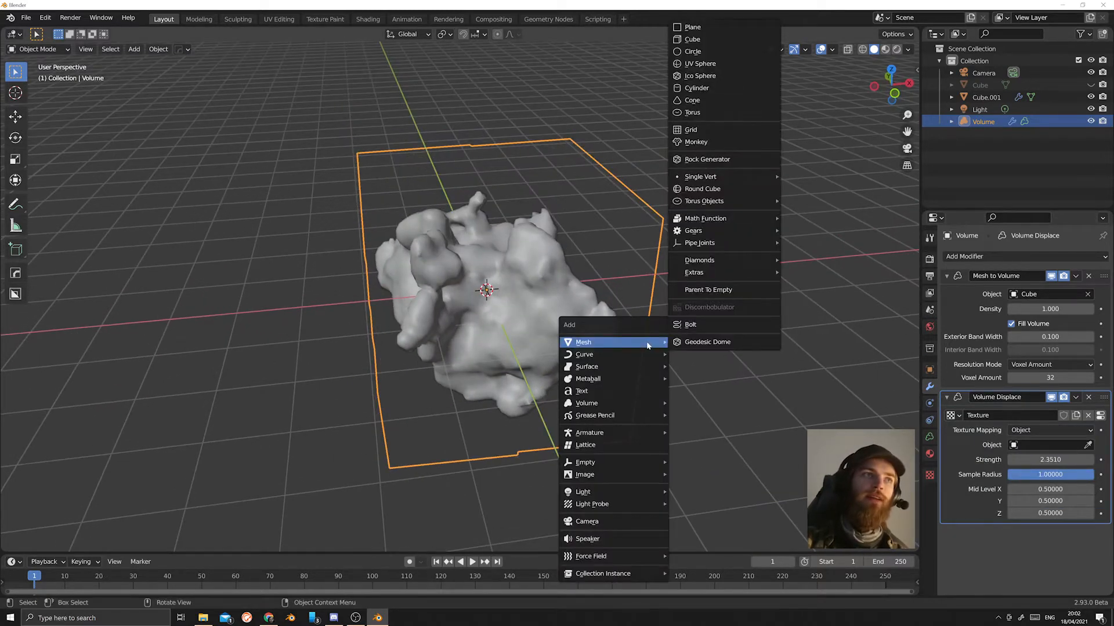
{"action": "left_click", "coordinate": [709, 40]}
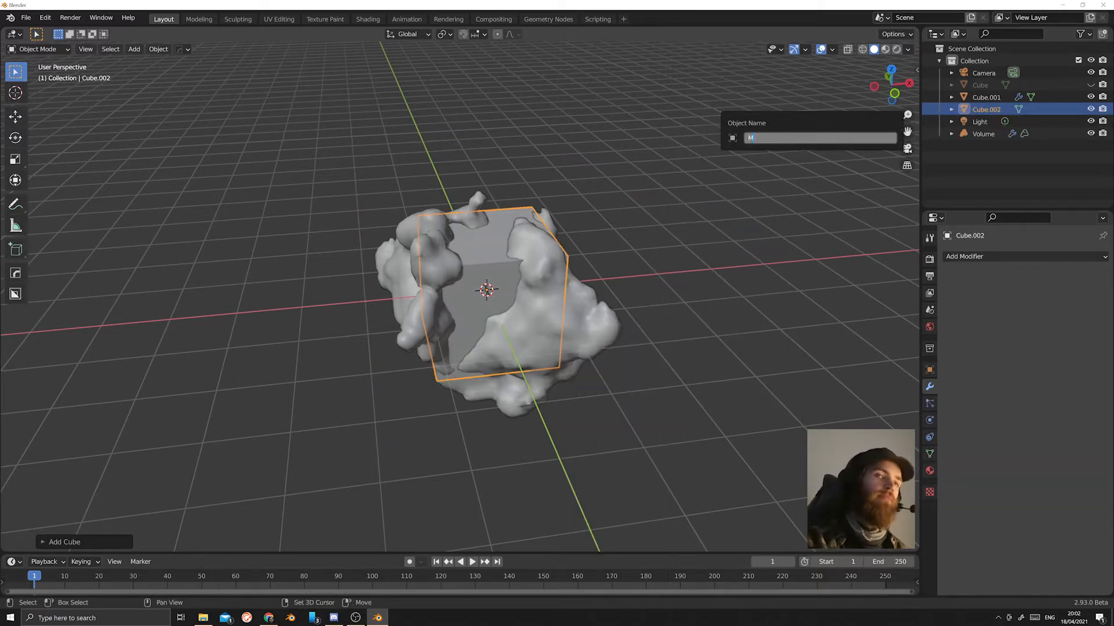
{"action": "key", "text": "Return"}
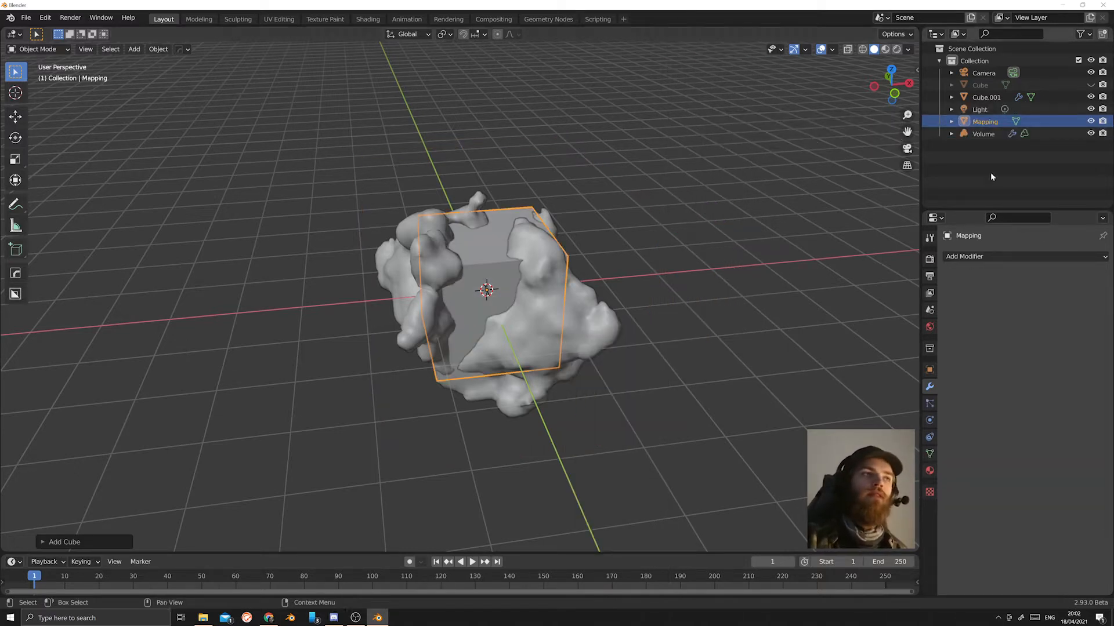
Move the Mapping cube along X clear of the volume and assign it as the Volume Displace modifier's mapping object.
{"action": "key", "text": "g"}
{"action": "key", "text": "x"}
{"action": "left_click", "coordinate": [487, 225]}
{"action": "left_click", "coordinate": [488, 227]}
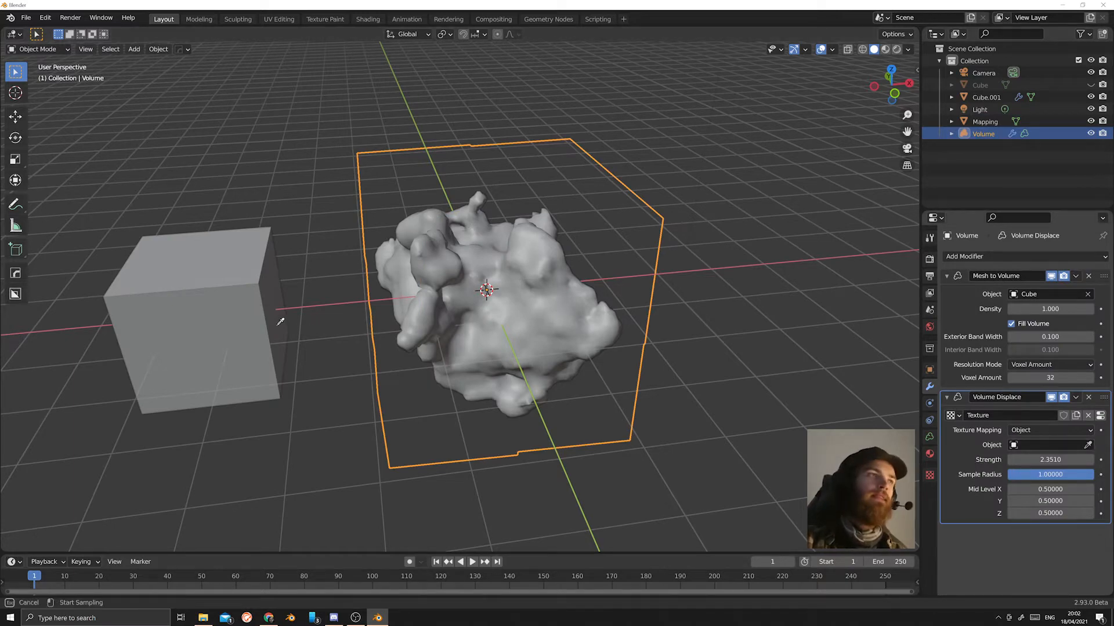
{"action": "left_click", "coordinate": [231, 367]}
Try moving the Mapping cube along X and rotating it to test how it drives the displacement.
{"action": "key", "text": "g"}
{"action": "key", "text": "x"}
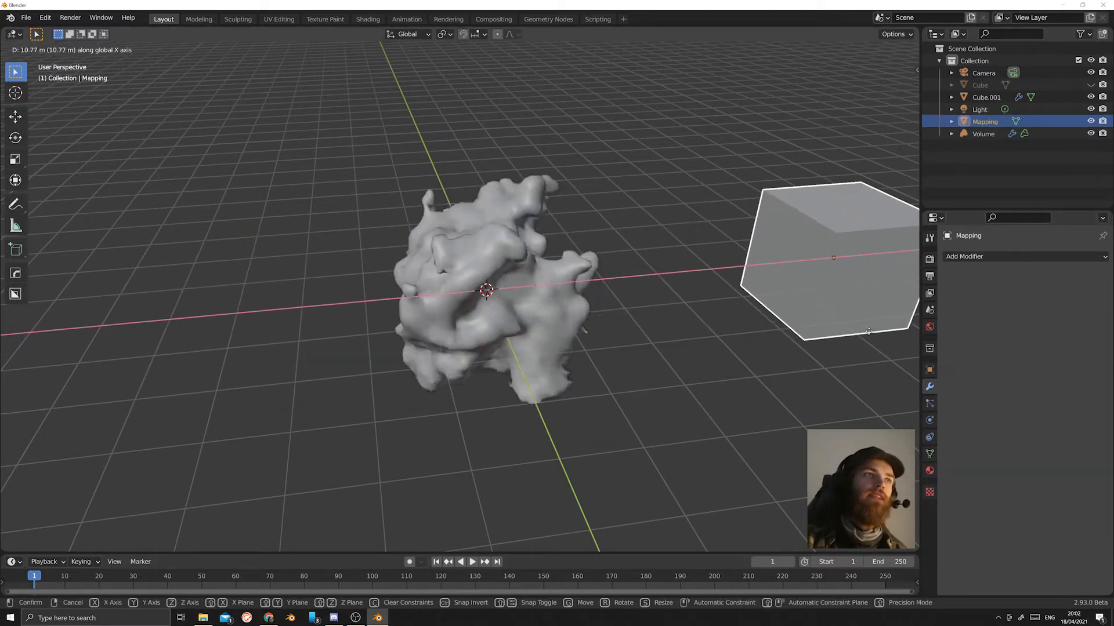
{"action": "key", "text": "Escape"}
{"action": "key", "text": "r"}
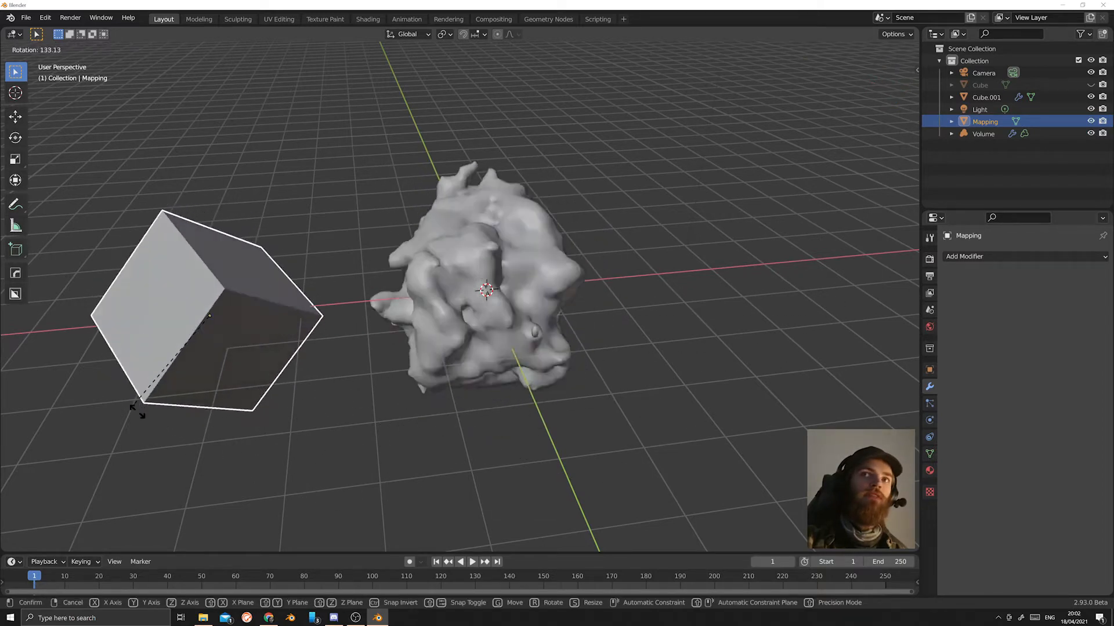
{"action": "key", "text": "Escape"}
Move the Mapping cube down along Z by about 4 m.
{"action": "middle_click_drag", "start_coordinate": [309, 317], "coordinate": [430, 292]}
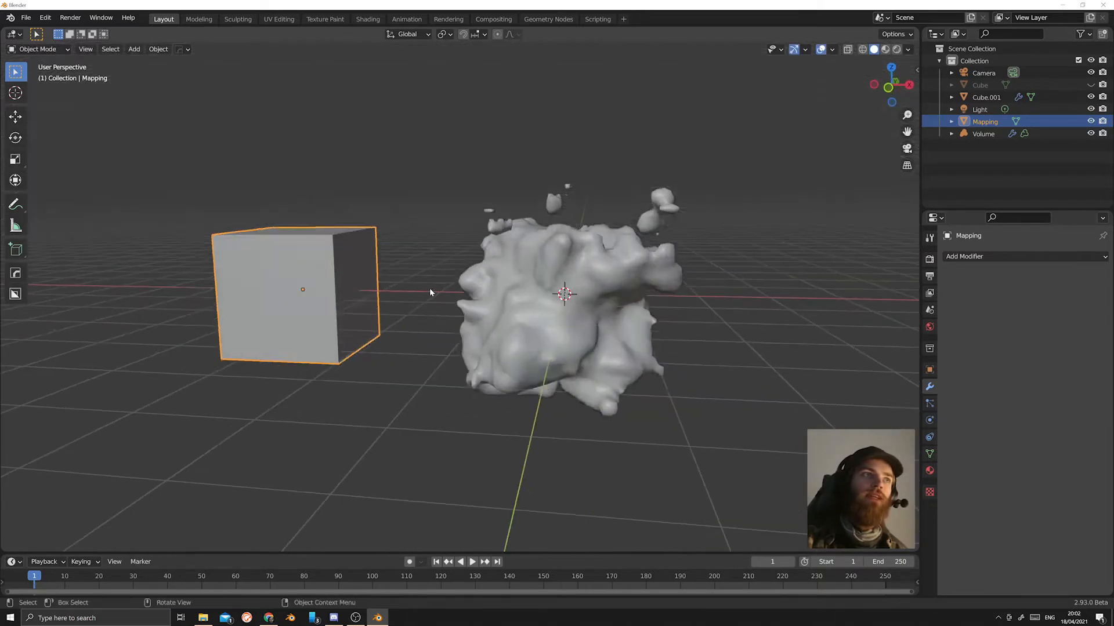
{"action": "key", "text": "g"}
{"action": "key", "text": "z"}
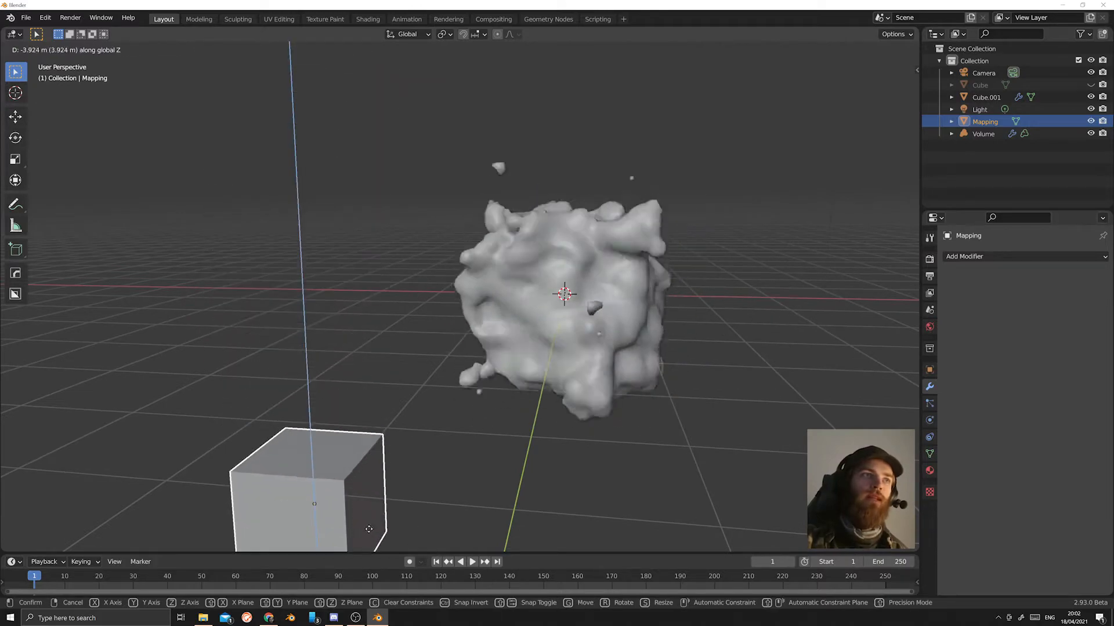
{"action": "left_click", "coordinate": [370, 544]}
Select the organic mesh and raise the Volume to Mesh modifier's Adaptivity to 1.000.
{"action": "left_click", "coordinate": [513, 297]}
{"action": "middle_click_drag", "start_coordinate": [514, 297], "coordinate": [615, 325]}
{"action": "left_click", "coordinate": [547, 269]}
{"action": "middle_click_drag", "start_coordinate": [547, 270], "coordinate": [736, 367]}
{"action": "scroll", "coordinate": [400, 250], "scroll_direction": "up", "scroll_amount": 3}
{"action": "scroll", "coordinate": [336, 256], "scroll_direction": "up", "scroll_amount": 5}
{"action": "scroll", "coordinate": [336, 256], "scroll_direction": "down", "scroll_amount": 5}
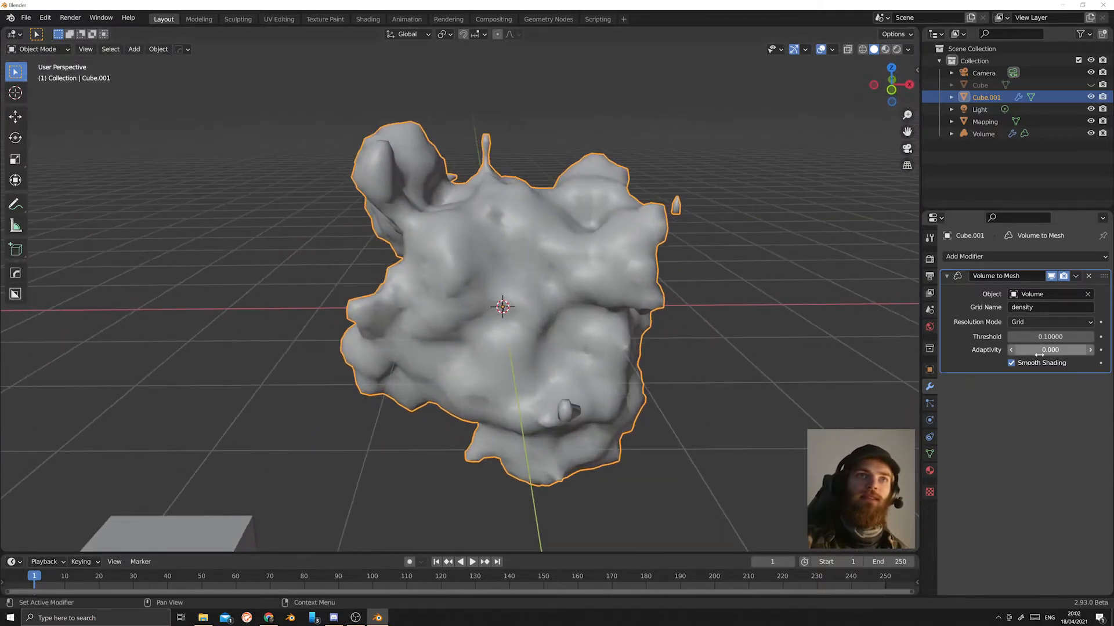
{"action": "left_click_drag", "start_coordinate": [1050, 350], "coordinate": [1096, 350]}
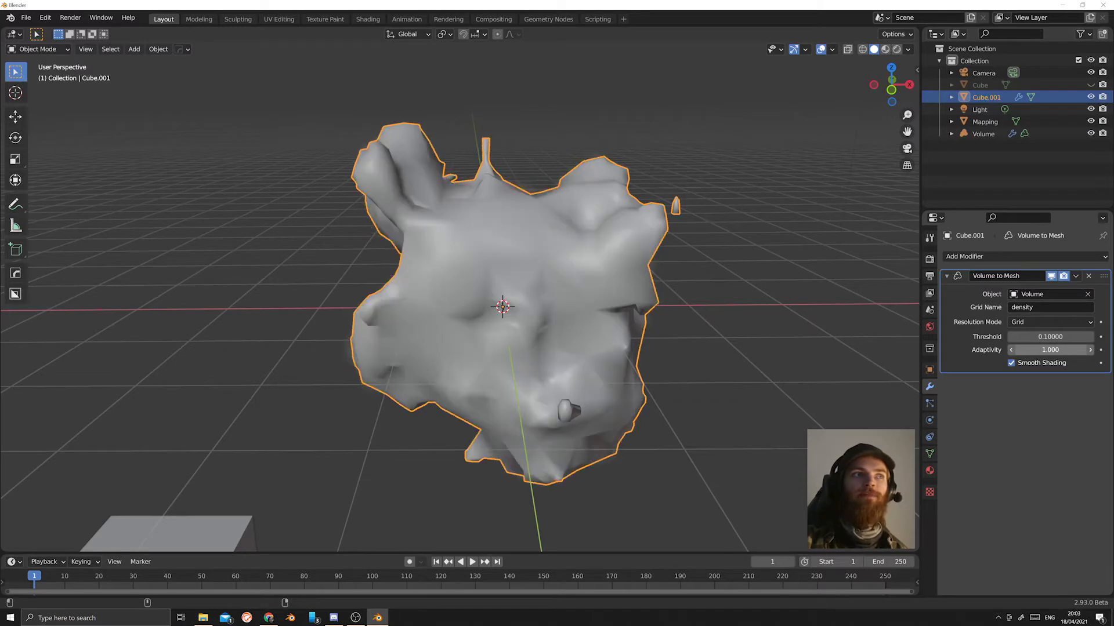
Lower the Volume to Mesh modifier's Adaptivity and examine the mesh surface from several sides.
{"action": "mouse_move", "coordinate": [740, 320]}
{"action": "middle_mouse_down"}
{"action": "mouse_move", "coordinate": [718, 312]}
{"action": "mouse_move", "coordinate": [760, 316]}
{"action": "middle_mouse_up"}
{"action": "scroll", "coordinate": [718, 317], "scroll_direction": "down", "scroll_amount": 3}
{"action": "left_click_drag", "start_coordinate": [1050, 350], "coordinate": [1046, 349]}
{"action": "middle_click_drag", "start_coordinate": [662, 329], "coordinate": [468, 291]}
{"action": "scroll", "coordinate": [597, 316], "scroll_direction": "up", "scroll_amount": 6}
{"action": "scroll", "coordinate": [528, 323], "scroll_direction": "down", "scroll_amount": 6}
{"action": "scroll", "coordinate": [627, 317], "scroll_direction": "up", "scroll_amount": 6}
{"action": "scroll", "coordinate": [618, 271], "scroll_direction": "down", "scroll_amount": 6}
{"action": "middle_click_drag", "start_coordinate": [619, 271], "coordinate": [746, 274]}
{"action": "scroll", "coordinate": [489, 270], "scroll_direction": "up", "scroll_amount": 6}
{"action": "scroll", "coordinate": [489, 269], "scroll_direction": "down", "scroll_amount": 6}
{"action": "scroll", "coordinate": [510, 278], "scroll_direction": "up", "scroll_amount": 6}
{"action": "scroll", "coordinate": [510, 279], "scroll_direction": "down", "scroll_amount": 5}
Add a Subdivision Surface modifier after the Volume to Mesh modifier on the organic mesh.
{"action": "left_click", "coordinate": [971, 256]}
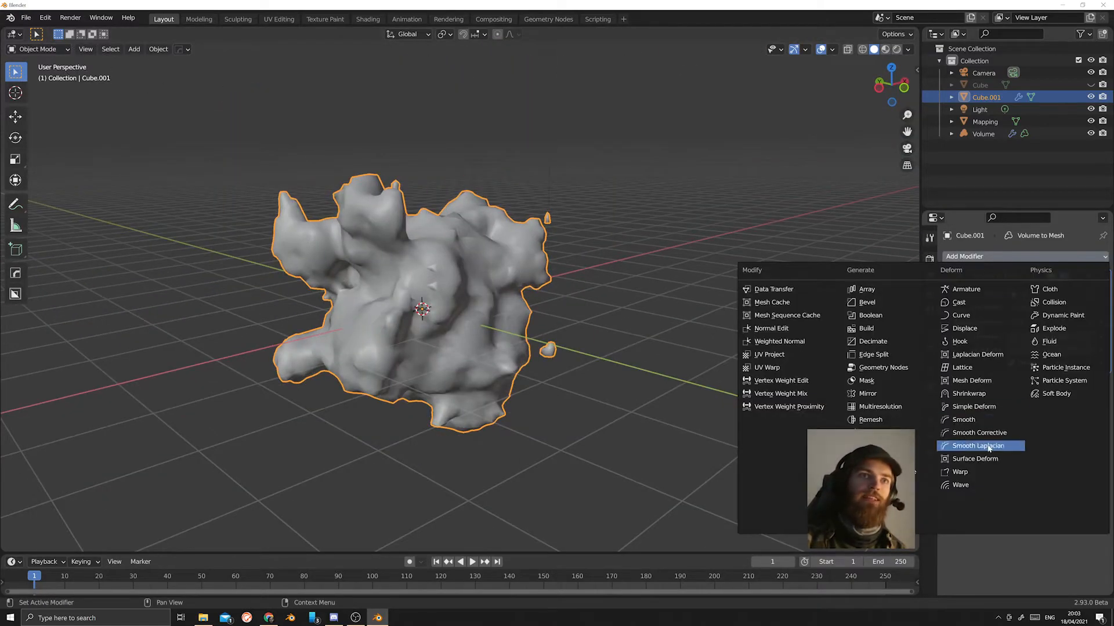
{"action": "middle_click_drag", "start_coordinate": [485, 349], "coordinate": [561, 342], "text": "shift"}
{"action": "scroll", "coordinate": [561, 342], "scroll_direction": "up", "scroll_amount": 4}
{"action": "scroll", "coordinate": [562, 342], "scroll_direction": "down", "scroll_amount": 3}
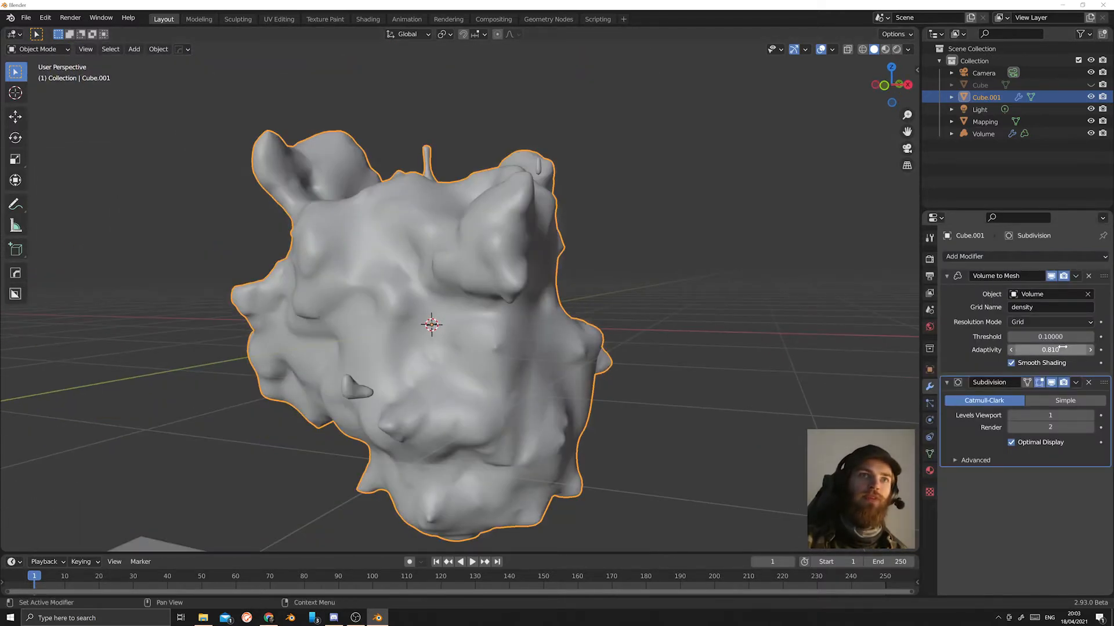
Set the Volume to Mesh modifier's Adaptivity to 0.000 and check the subdivided surface up close.
{"action": "left_click_drag", "start_coordinate": [1049, 350], "coordinate": [1011, 350]}
{"action": "middle_click_drag", "start_coordinate": [594, 268], "coordinate": [613, 292]}
{"action": "scroll", "coordinate": [613, 291], "scroll_direction": "down", "scroll_amount": 4}
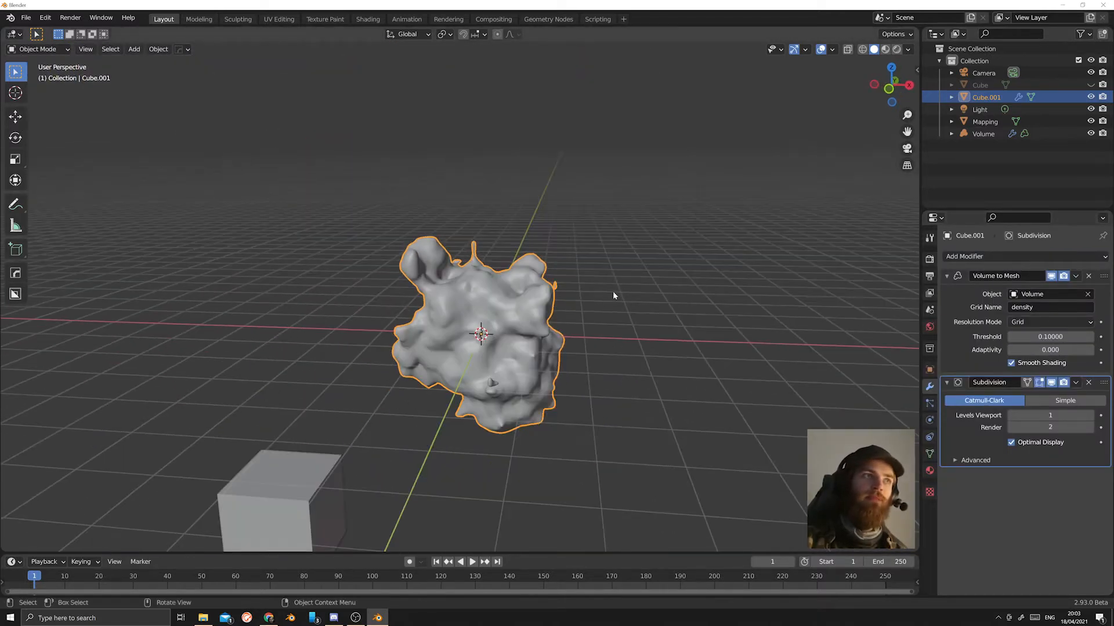
{"action": "scroll", "coordinate": [612, 291], "scroll_direction": "up", "scroll_amount": 8}
Turn on the wireframe overlay in the viewport to show the topology of the mesh.
{"action": "left_click", "coordinate": [908, 50]}
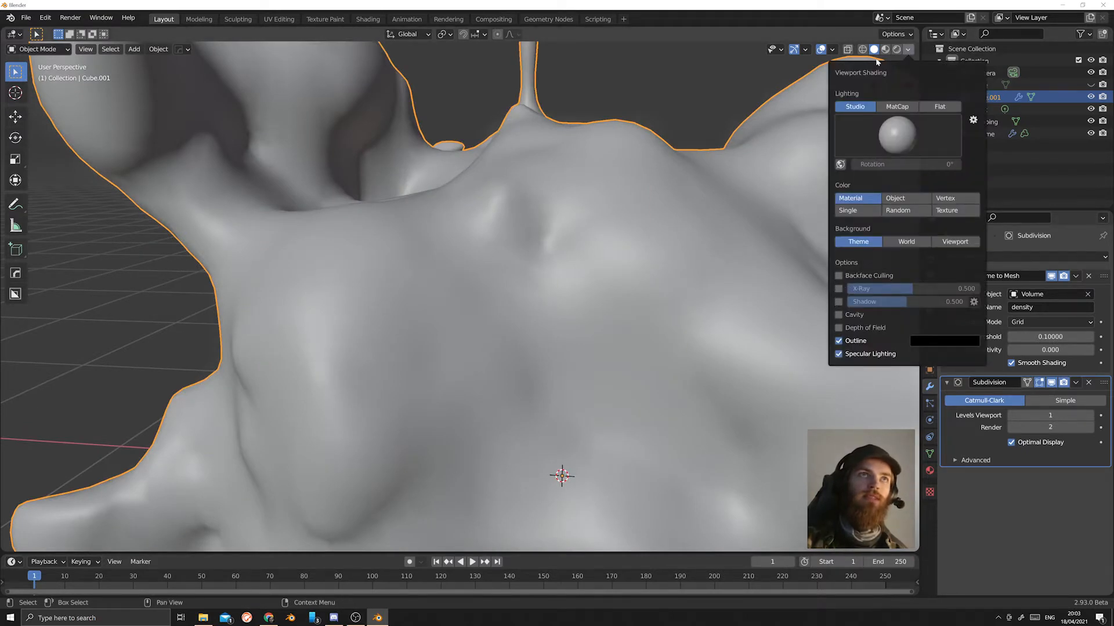
{"action": "left_click", "coordinate": [983, 134]}
{"action": "left_click", "coordinate": [832, 50]}
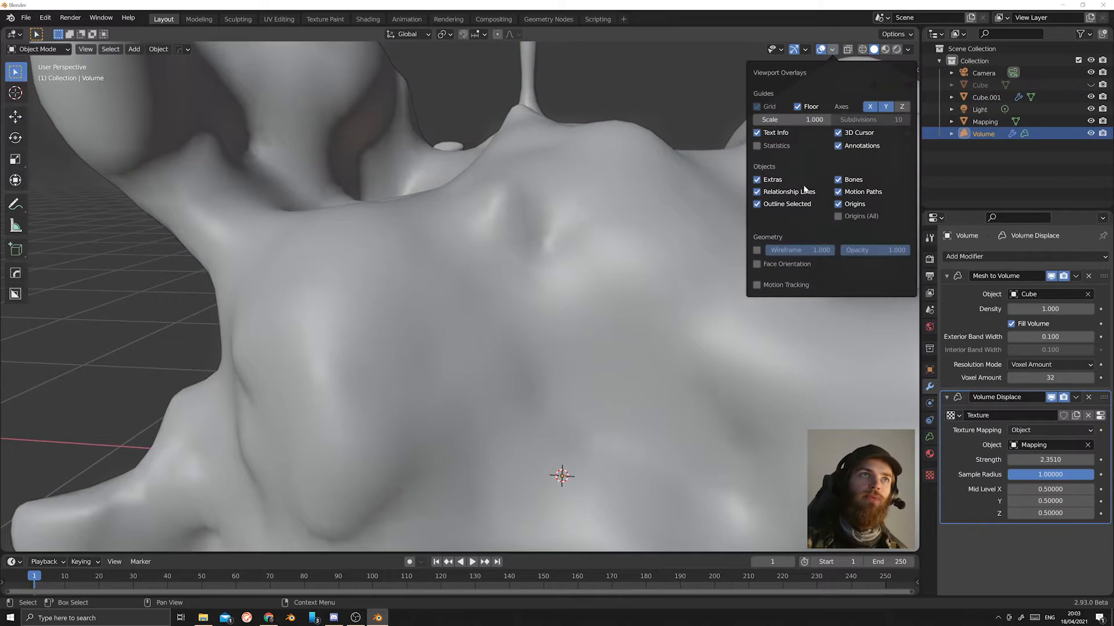
{"action": "left_click", "coordinate": [756, 252]}
{"action": "scroll", "coordinate": [683, 270], "scroll_direction": "down", "scroll_amount": 9}
{"action": "left_click", "coordinate": [739, 328]}
{"action": "scroll", "coordinate": [606, 315], "scroll_direction": "up", "scroll_amount": 9}
{"action": "scroll", "coordinate": [602, 315], "scroll_direction": "down", "scroll_amount": 8}
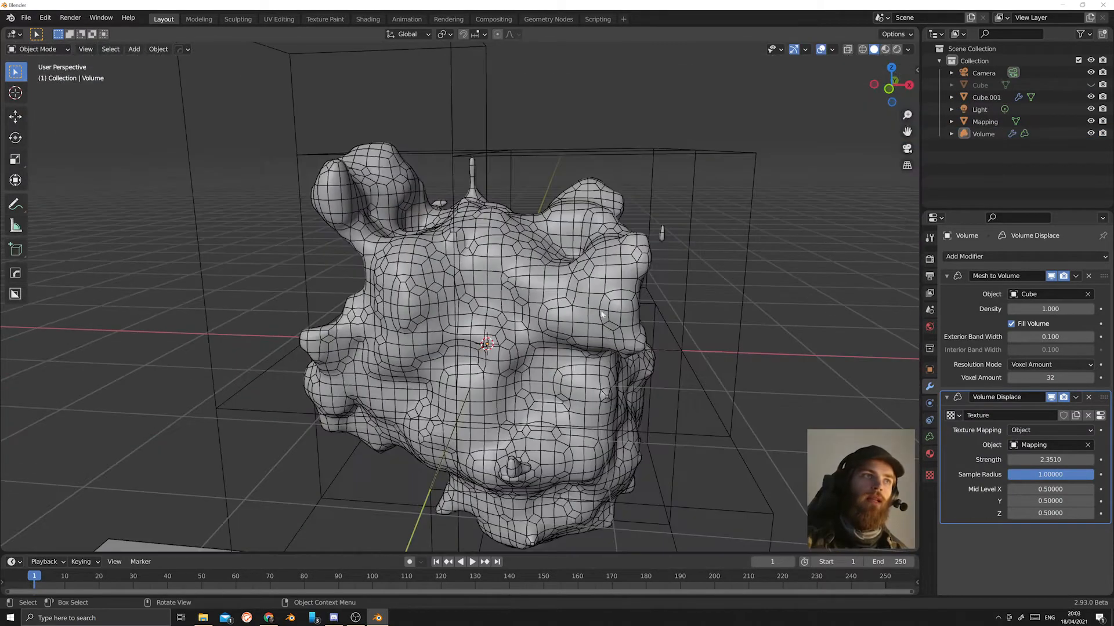
Set the organic mesh's Volume to Mesh Adaptivity to 1.000 and examine the wireframe topology.
{"action": "left_click", "coordinate": [602, 315]}
{"action": "middle_click_drag", "start_coordinate": [602, 315], "coordinate": [627, 316]}
{"action": "left_click", "coordinate": [628, 316]}
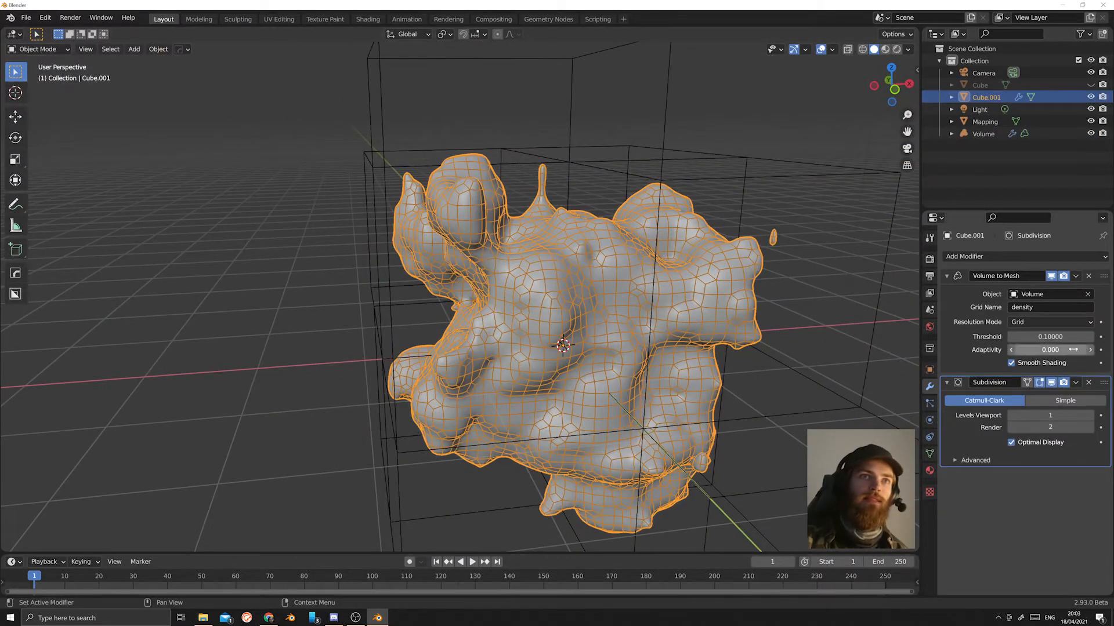
{"action": "left_click_drag", "start_coordinate": [1050, 350], "coordinate": [1109, 350]}
{"action": "left_click", "coordinate": [796, 367]}
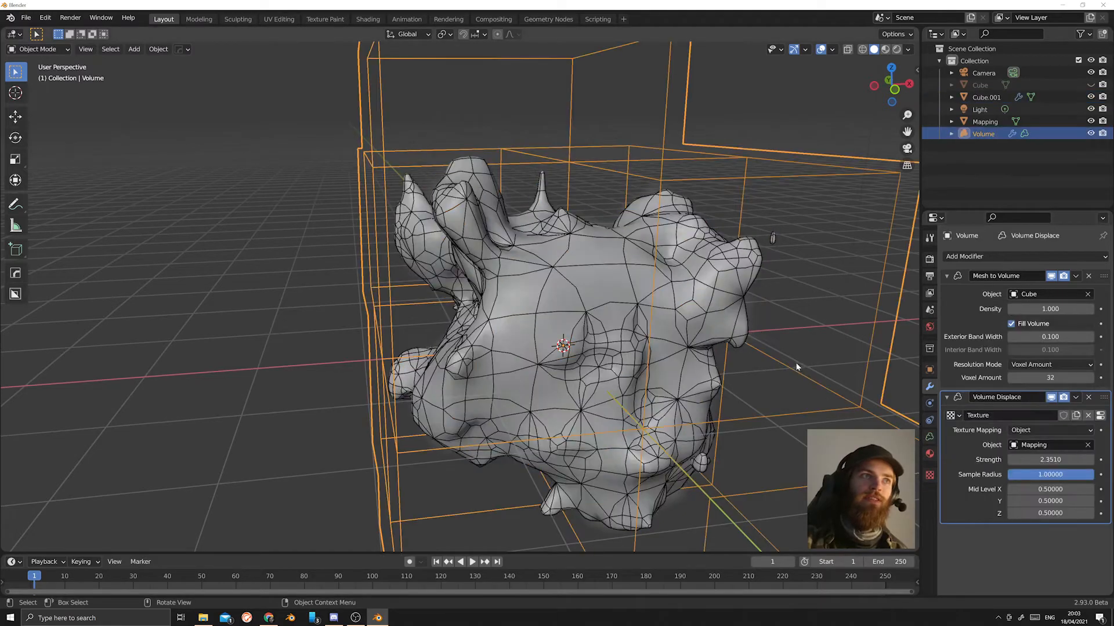
{"action": "middle_click_drag", "start_coordinate": [796, 367], "coordinate": [798, 290]}
{"action": "left_click", "coordinate": [610, 312]}
{"action": "scroll", "coordinate": [609, 311], "scroll_direction": "up", "scroll_amount": 1}
{"action": "middle_click_drag", "start_coordinate": [609, 311], "coordinate": [510, 330], "text": "shift"}
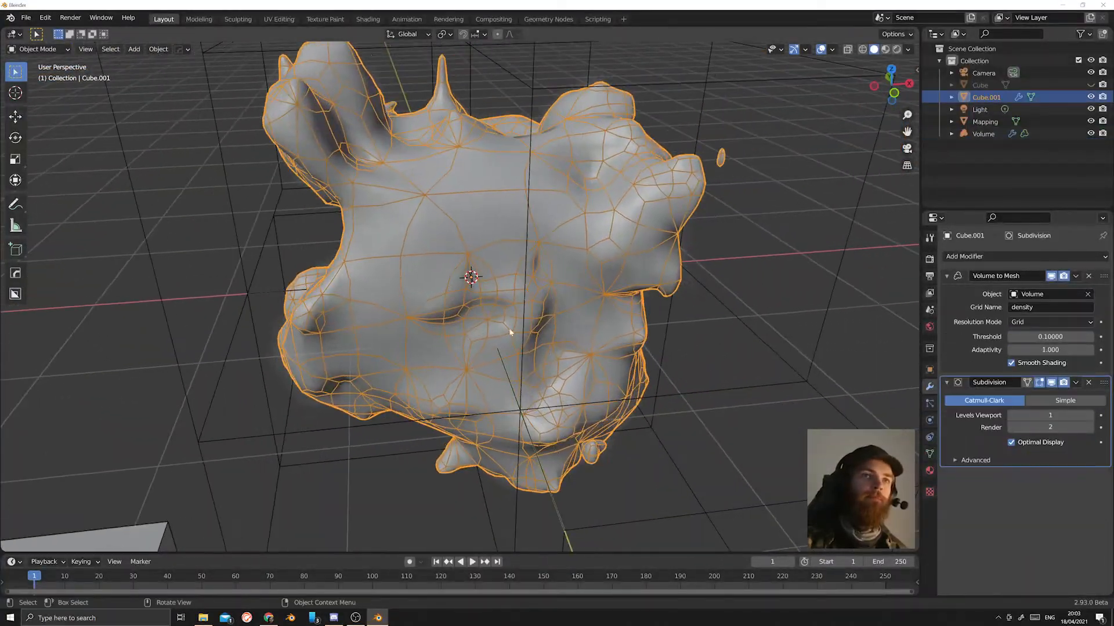
Lower the Volume to Mesh modifier's Adaptivity to 0.230 and check the mesh topology.
{"action": "mouse_move", "coordinate": [1050, 349]}
{"action": "left_mouse_down"}
{"action": "mouse_move", "coordinate": [1015, 350]}
{"action": "mouse_move", "coordinate": [1063, 350]}
{"action": "left_mouse_up"}
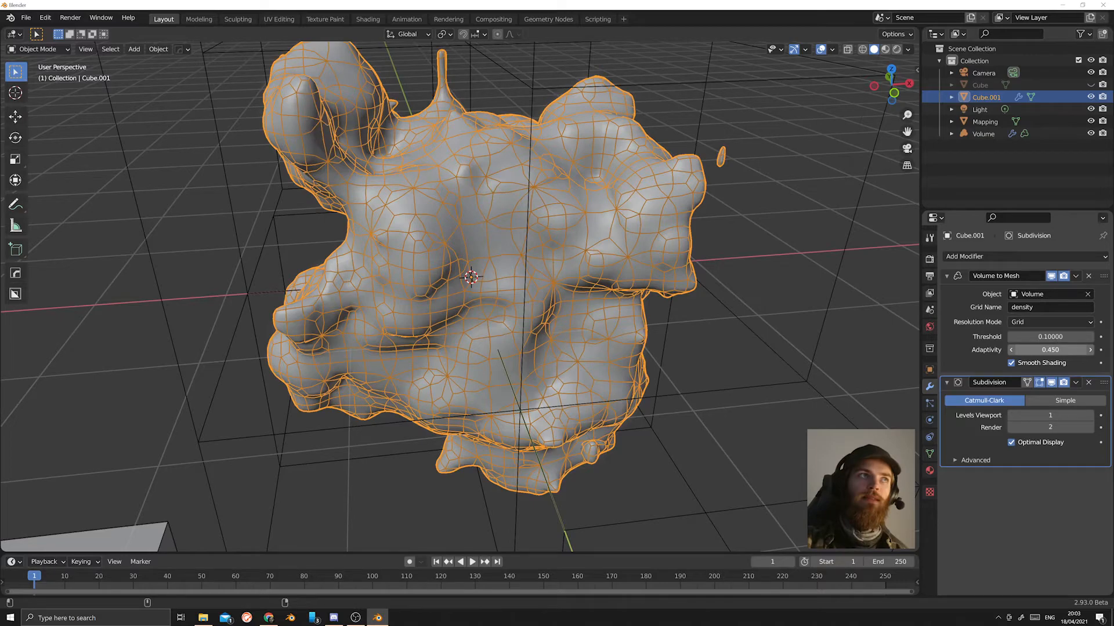
{"action": "left_click_drag", "start_coordinate": [1050, 350], "coordinate": [1048, 350]}
{"action": "middle_click_drag", "start_coordinate": [824, 329], "coordinate": [659, 312]}
{"action": "left_click", "coordinate": [818, 341]}
{"action": "left_click", "coordinate": [557, 307]}
{"action": "middle_click_drag", "start_coordinate": [499, 306], "coordinate": [687, 311]}
{"action": "left_click", "coordinate": [580, 303]}
Add a Displace modifier to the organic mesh after the Subdivision modifier.
{"action": "left_click", "coordinate": [1041, 256]}
{"action": "left_click", "coordinate": [1031, 254]}
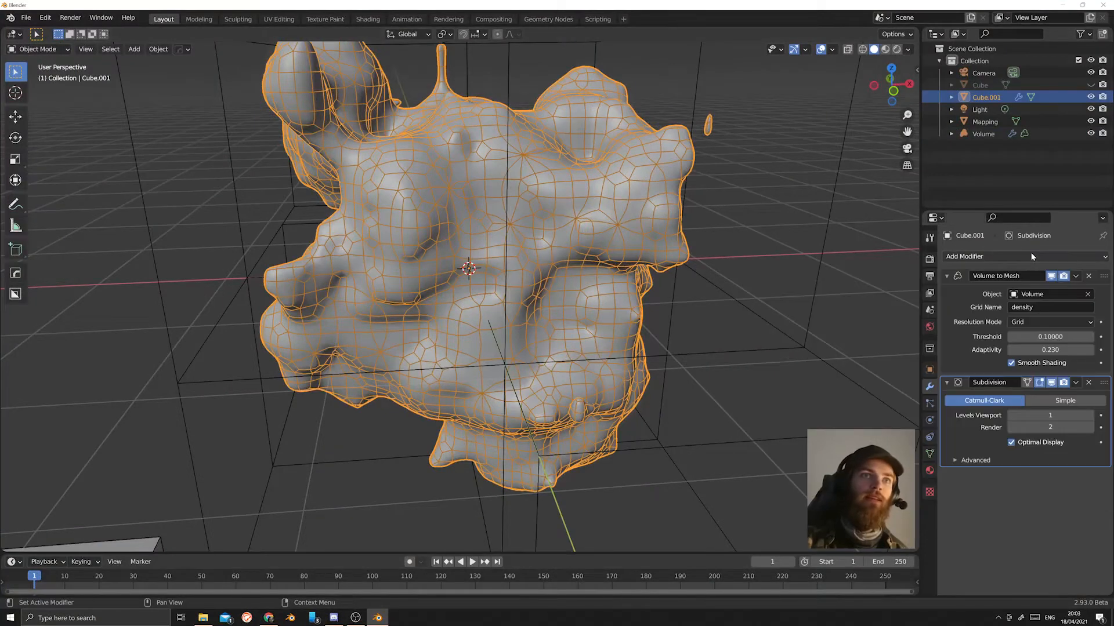
{"action": "left_click", "coordinate": [1032, 256]}
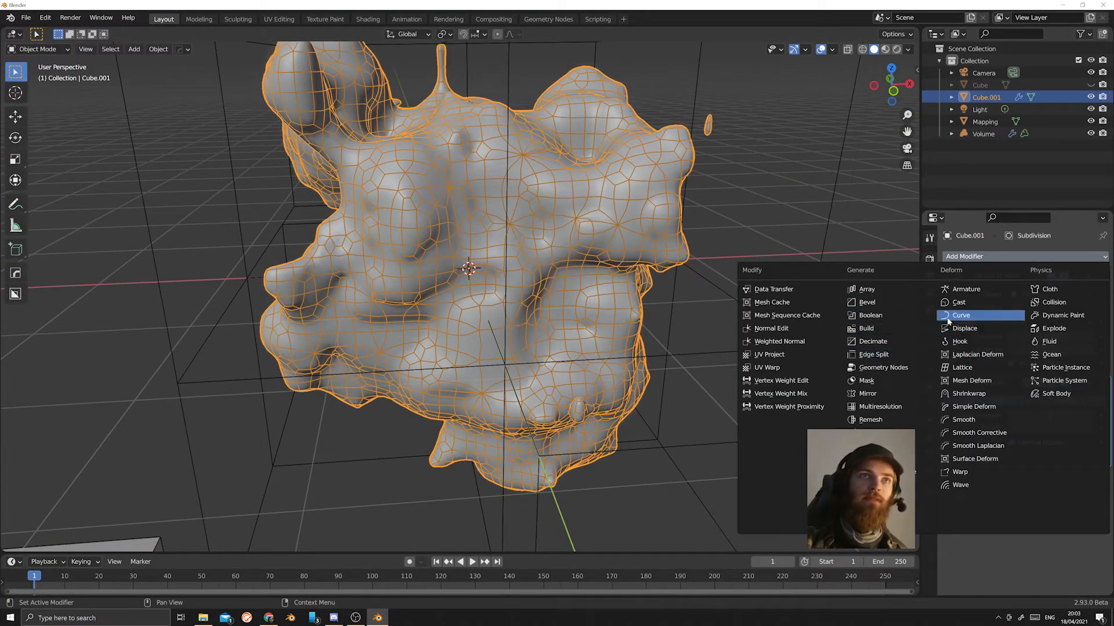
{"action": "left_click", "coordinate": [964, 328]}
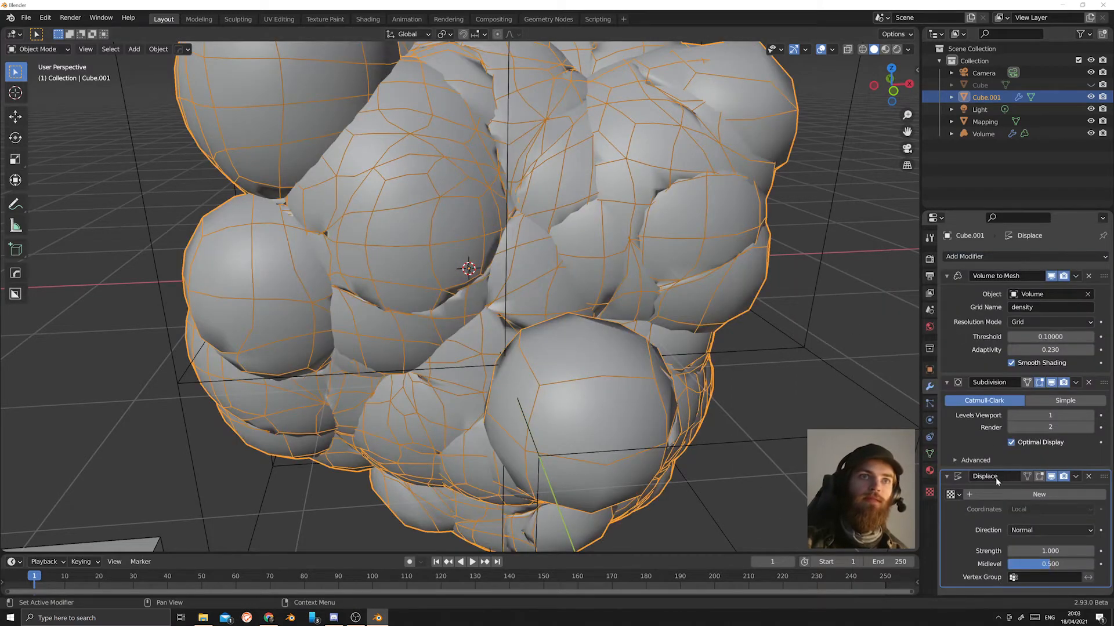
Assign the existing Texture used by the volume to the organic mesh's Displace modifier.
{"action": "left_click", "coordinate": [961, 494]}
{"action": "left_click", "coordinate": [951, 494]}
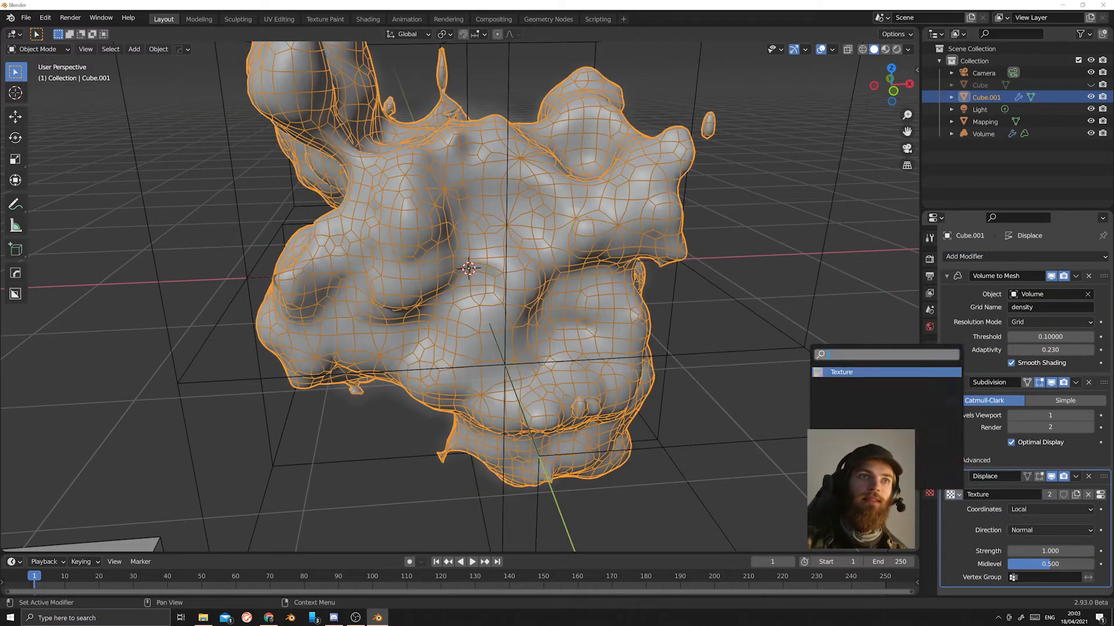
{"action": "left_click", "coordinate": [853, 372]}
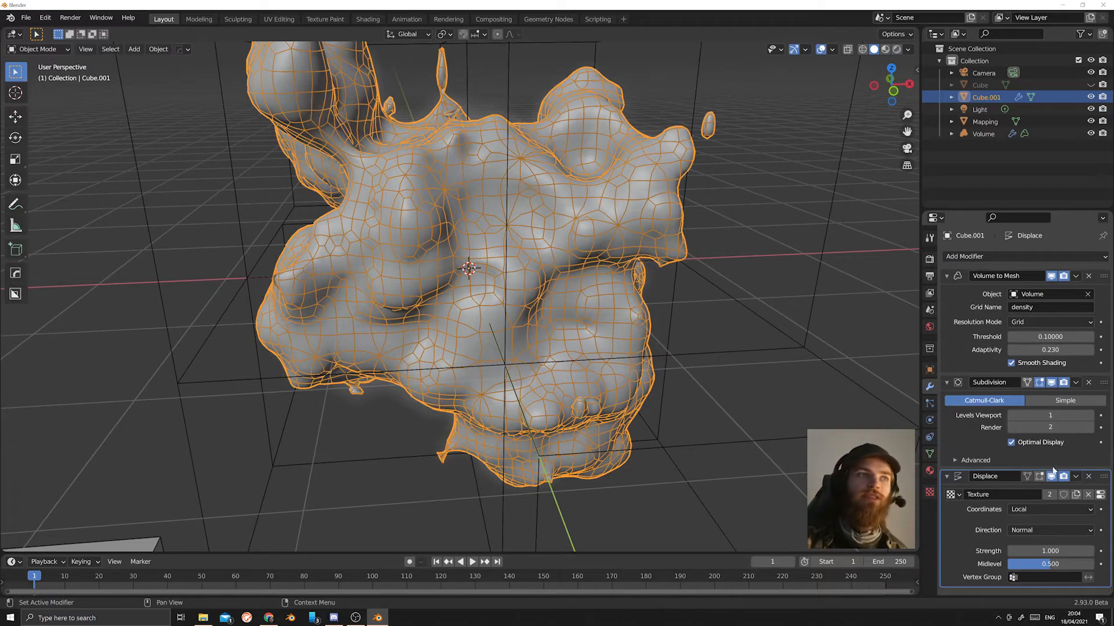
{"action": "left_click", "coordinate": [798, 357]}
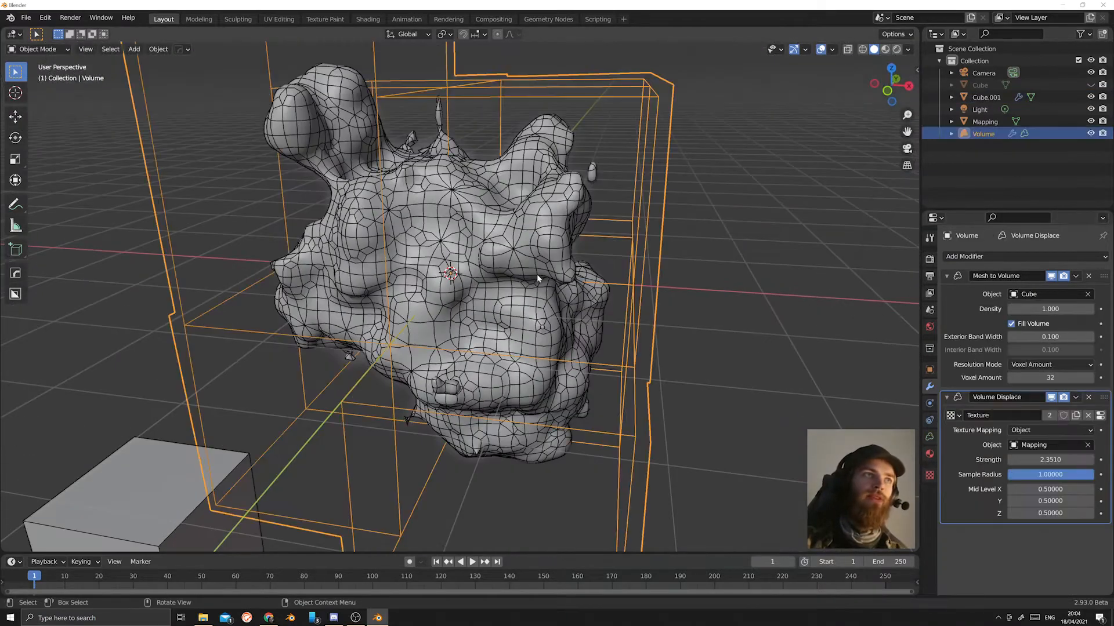
{"action": "left_click", "coordinate": [468, 256]}
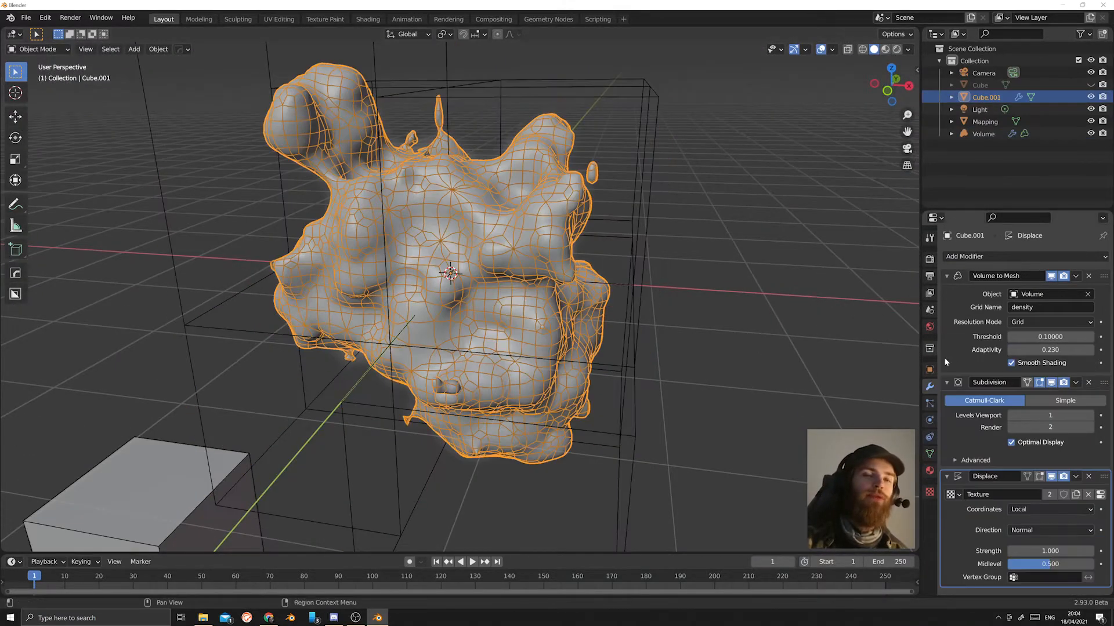
Make the Displace texture a separate copy and set its Clouds color to Grayscale and type to Hard.
{"action": "left_click", "coordinate": [1101, 495]}
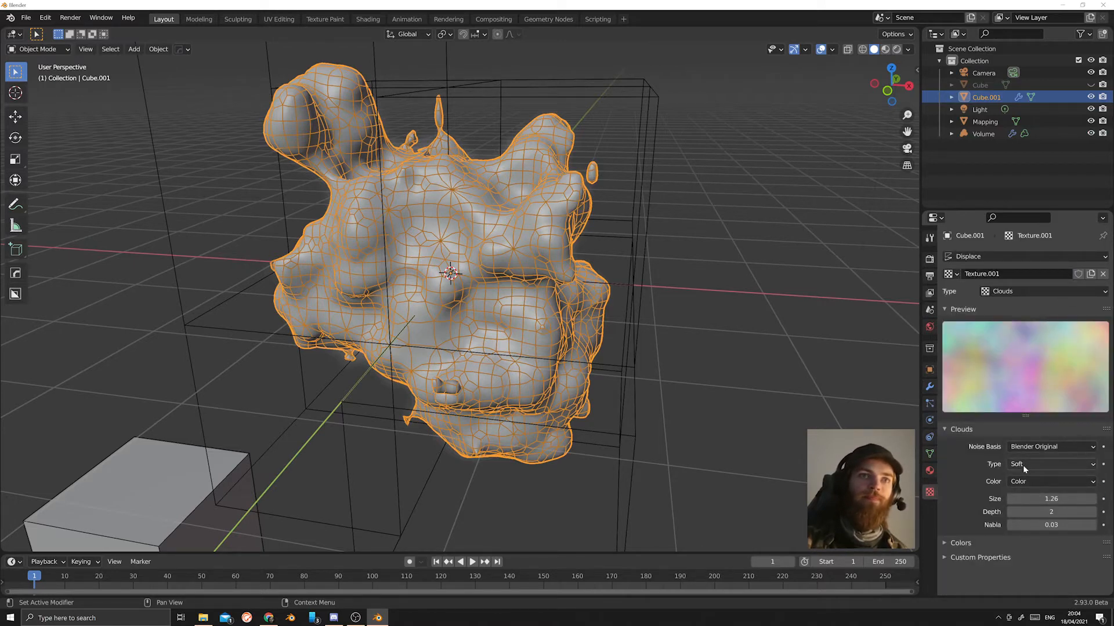
{"action": "left_click", "coordinate": [1028, 482]}
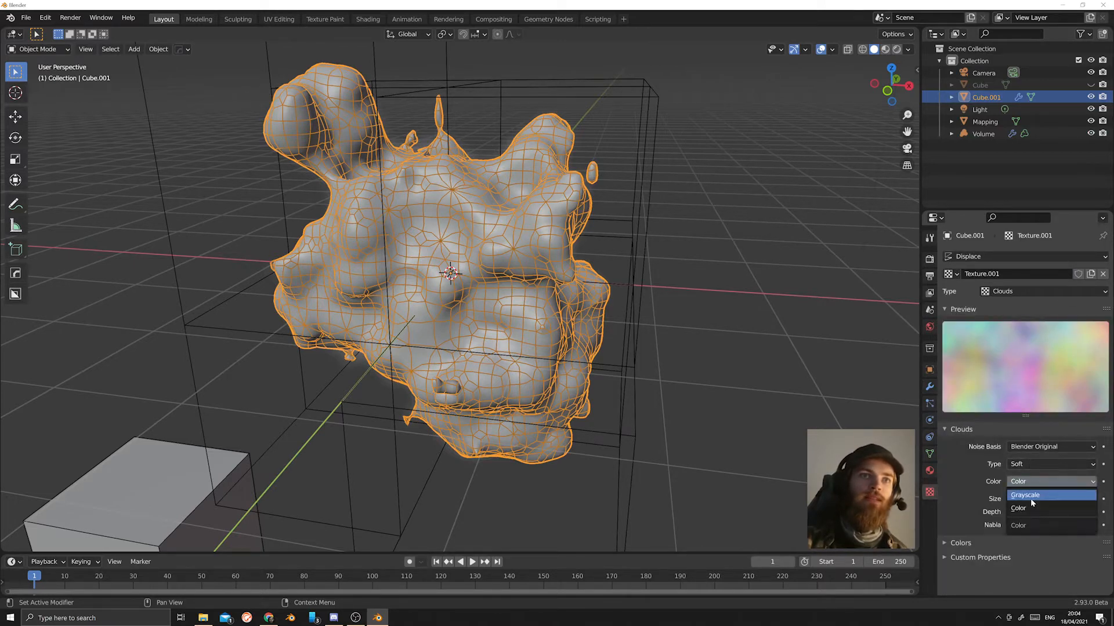
{"action": "left_click", "coordinate": [1030, 498]}
{"action": "left_click", "coordinate": [1041, 467]}
{"action": "left_click", "coordinate": [1032, 492]}
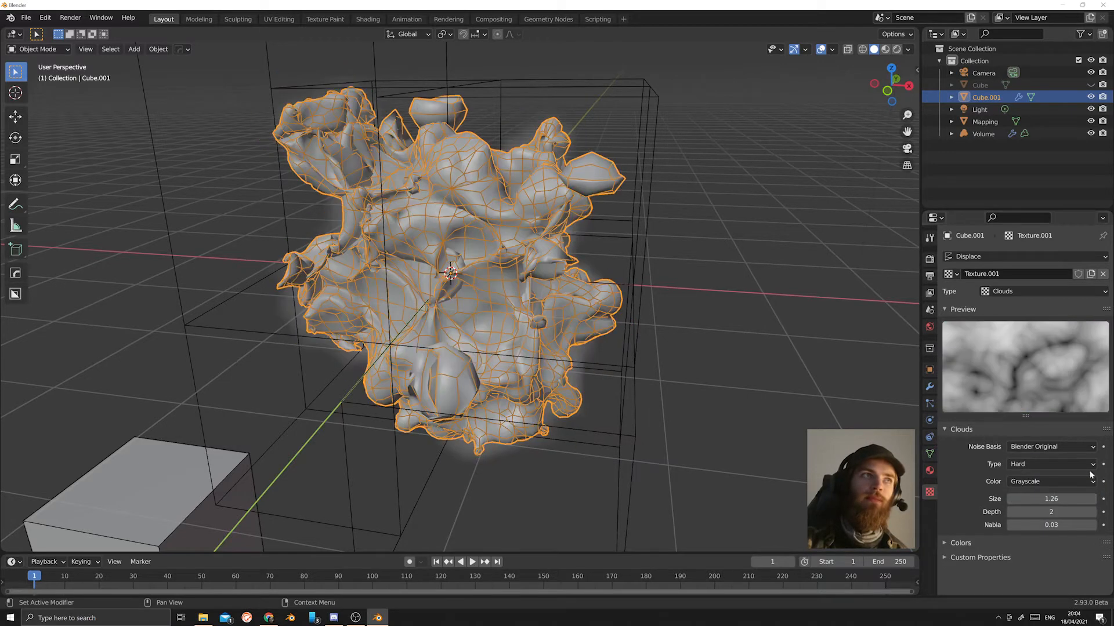
Set the Clouds texture's depth to 5 and size to 0.28, then return to the modifier settings.
{"action": "middle_click_drag", "start_coordinate": [580, 301], "coordinate": [585, 313]}
{"action": "scroll", "coordinate": [586, 313], "scroll_direction": "up", "scroll_amount": 3}
{"action": "scroll", "coordinate": [585, 314], "scroll_direction": "down", "scroll_amount": 2}
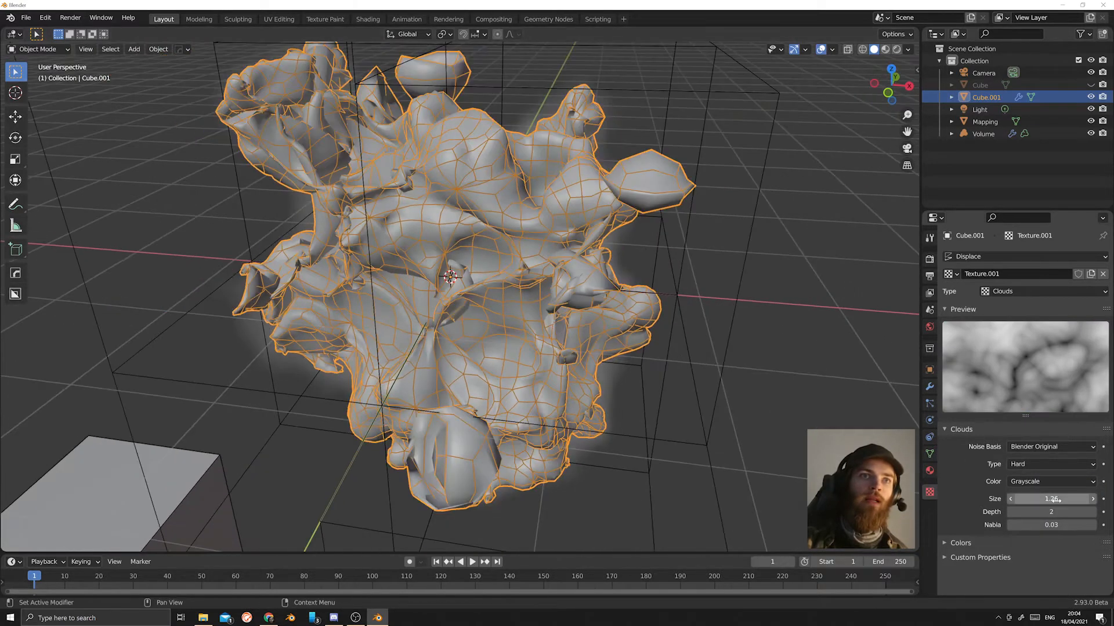
{"action": "left_click", "coordinate": [1092, 512]}
{"action": "left_click_drag", "start_coordinate": [1051, 512], "coordinate": [1020, 499]}
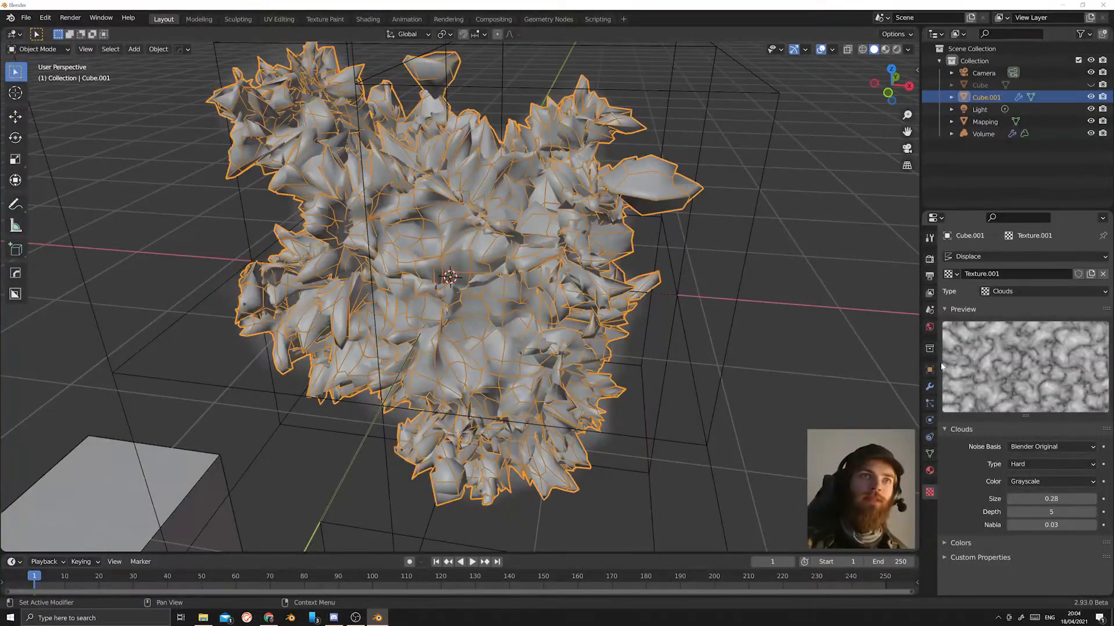
{"action": "left_click", "coordinate": [930, 386]}
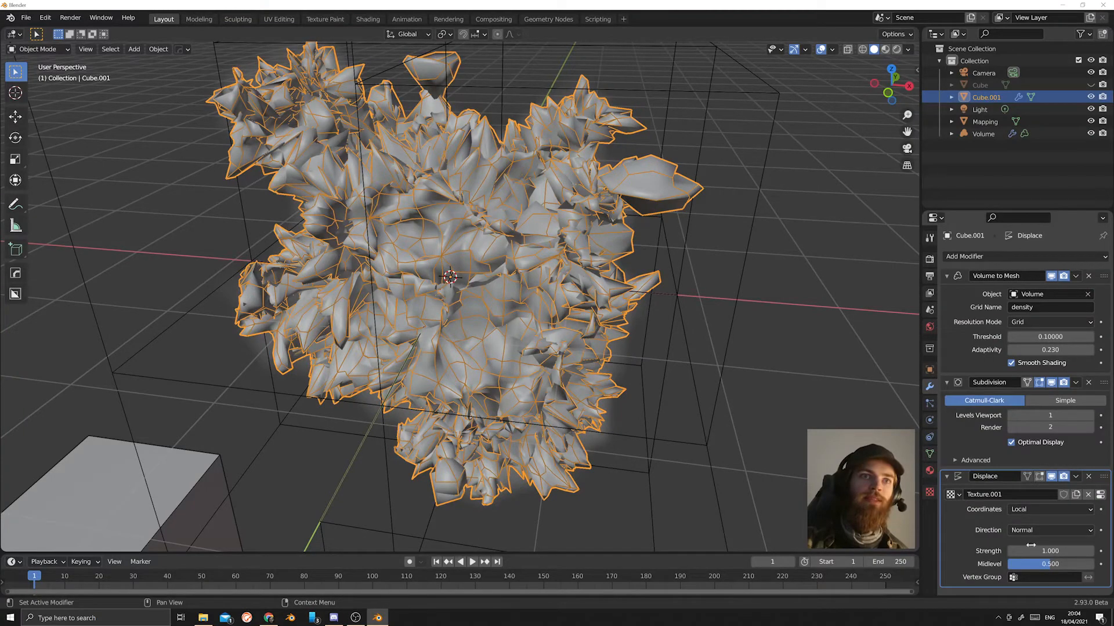
Set the organic mesh's Displace strength to -0.180 and its Volume to Mesh adaptivity to 0.
{"action": "left_click_drag", "start_coordinate": [1031, 546], "coordinate": [993, 546]}
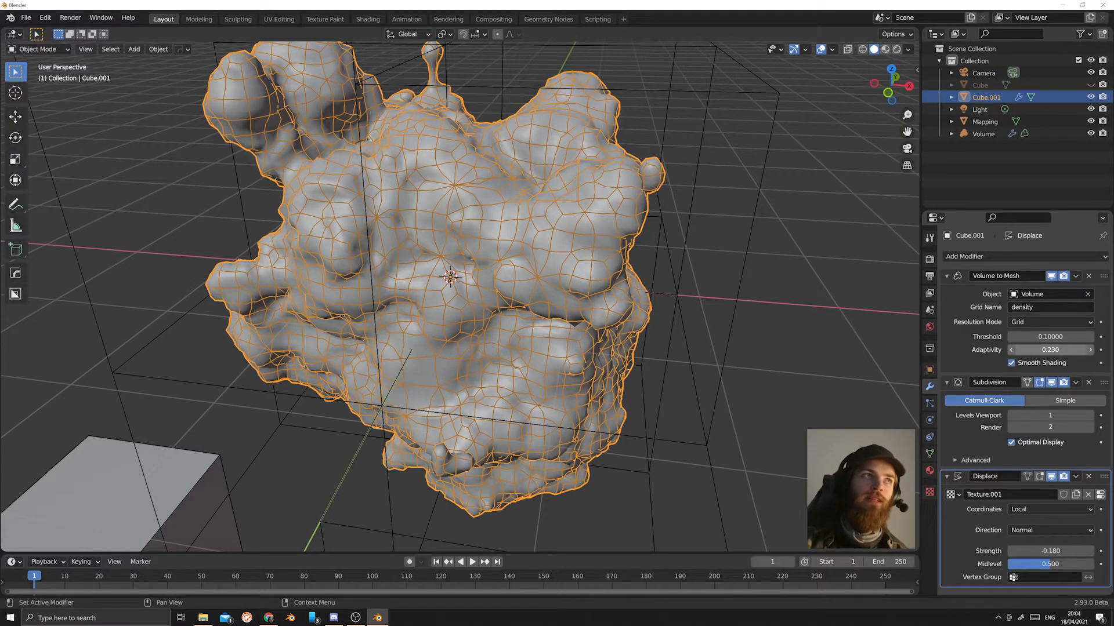
{"action": "left_click_drag", "start_coordinate": [1050, 350], "coordinate": [1027, 350]}
{"action": "left_click", "coordinate": [828, 388]}
{"action": "middle_click_drag", "start_coordinate": [812, 385], "coordinate": [836, 383]}
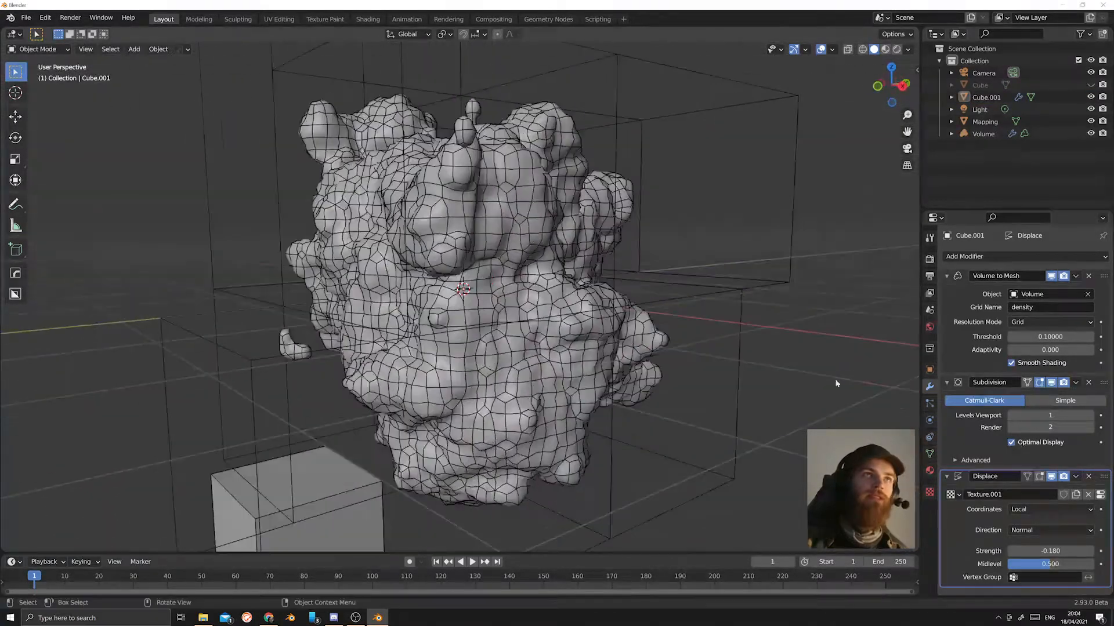
Hide the viewport overlays so only the shaded objects are displayed.
{"action": "left_click", "coordinate": [820, 50]}
{"action": "middle_click_drag", "start_coordinate": [603, 203], "coordinate": [638, 229]}
{"action": "left_click", "coordinate": [558, 277]}
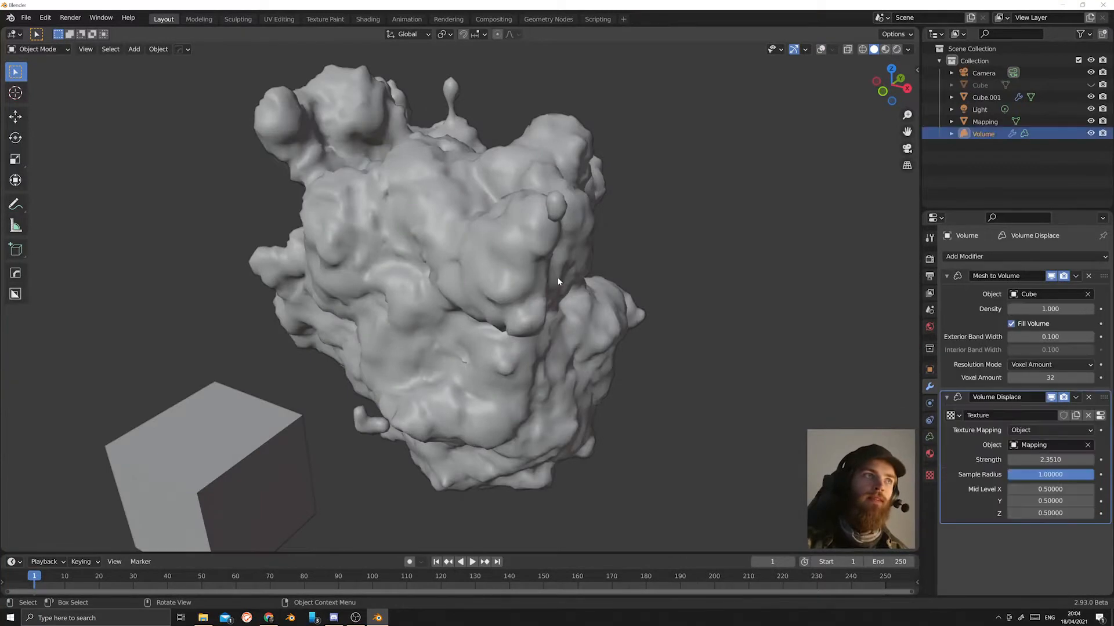
{"action": "scroll", "coordinate": [493, 274], "scroll_direction": "down", "scroll_amount": 2}
{"action": "middle_click_drag", "start_coordinate": [467, 274], "coordinate": [246, 406]}
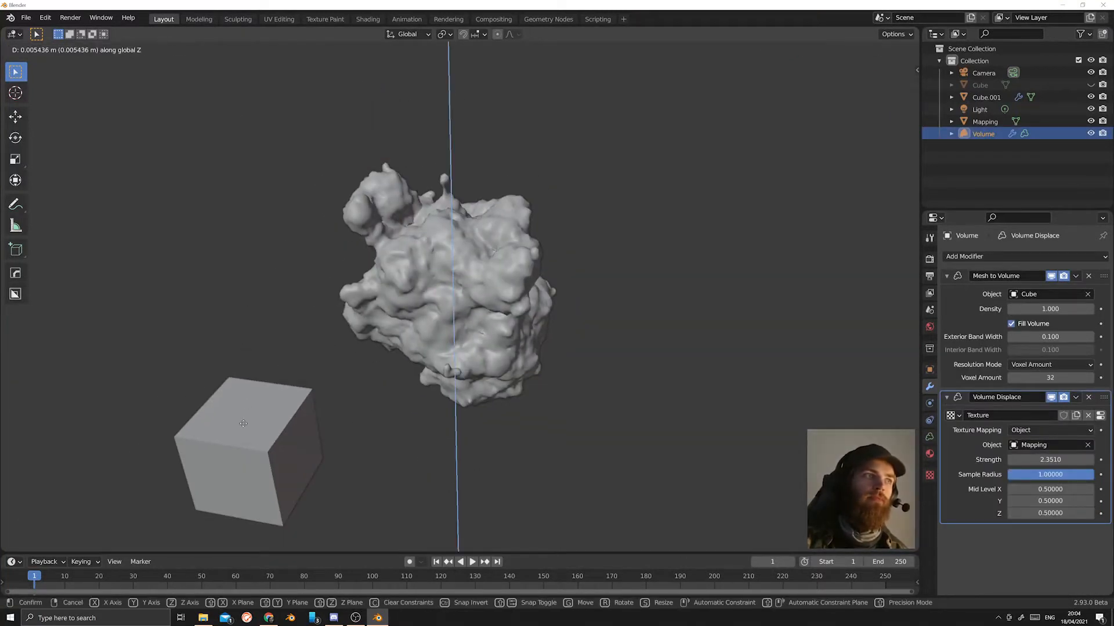
{"action": "right_click", "coordinate": [244, 428]}
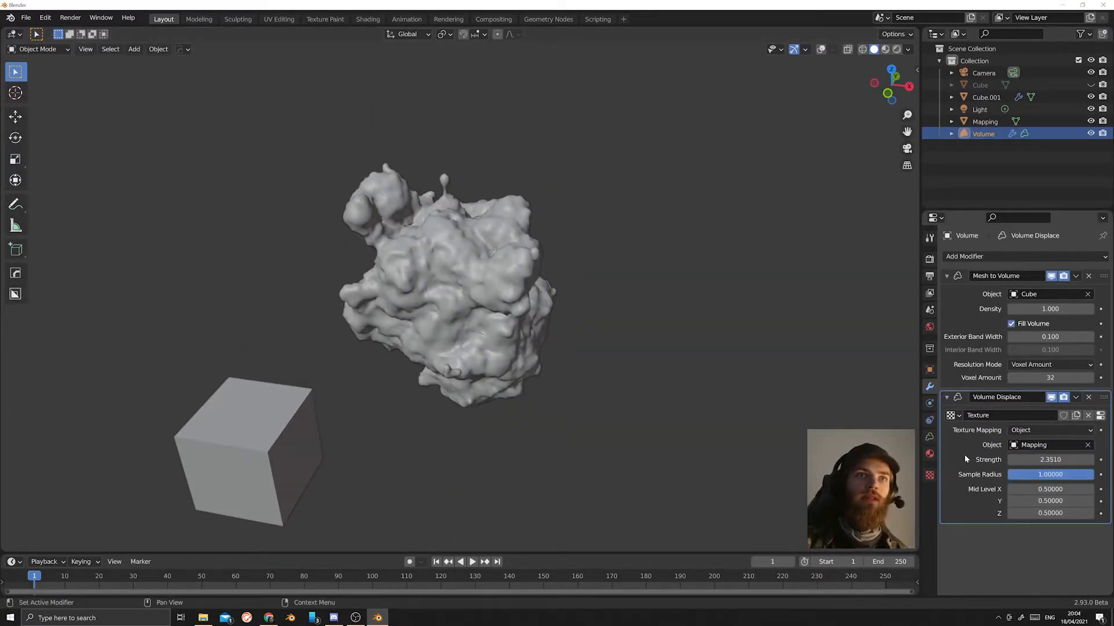
Select the organic mesh and remove its Subdivision modifier.
{"action": "left_click_drag", "start_coordinate": [500, 328], "coordinate": [477, 322]}
{"action": "left_click", "coordinate": [443, 272]}
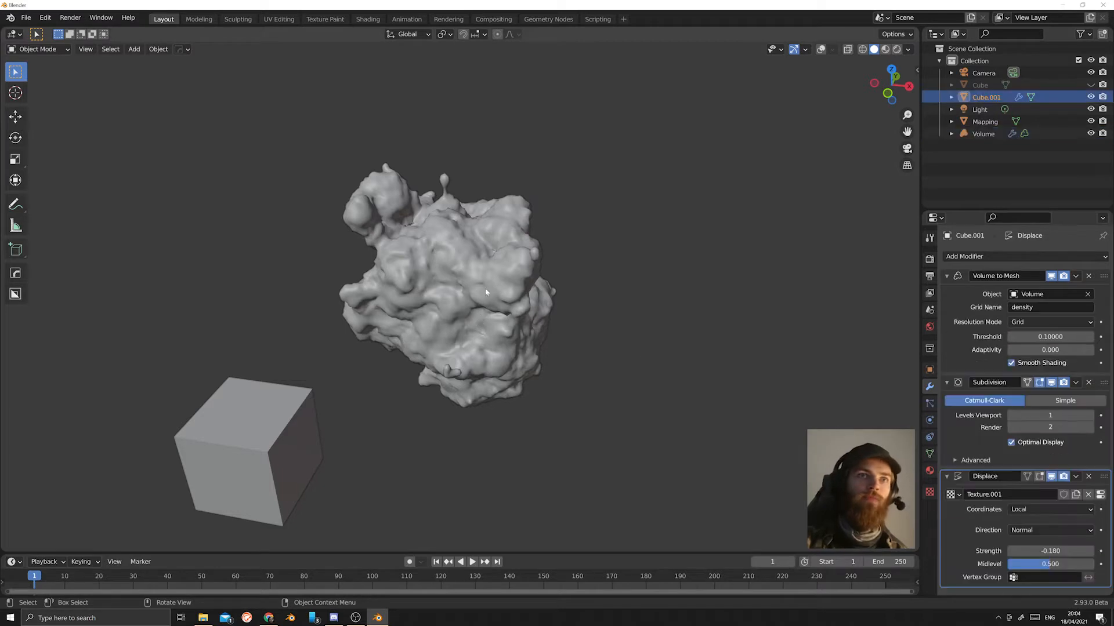
{"action": "left_click", "coordinate": [274, 406]}
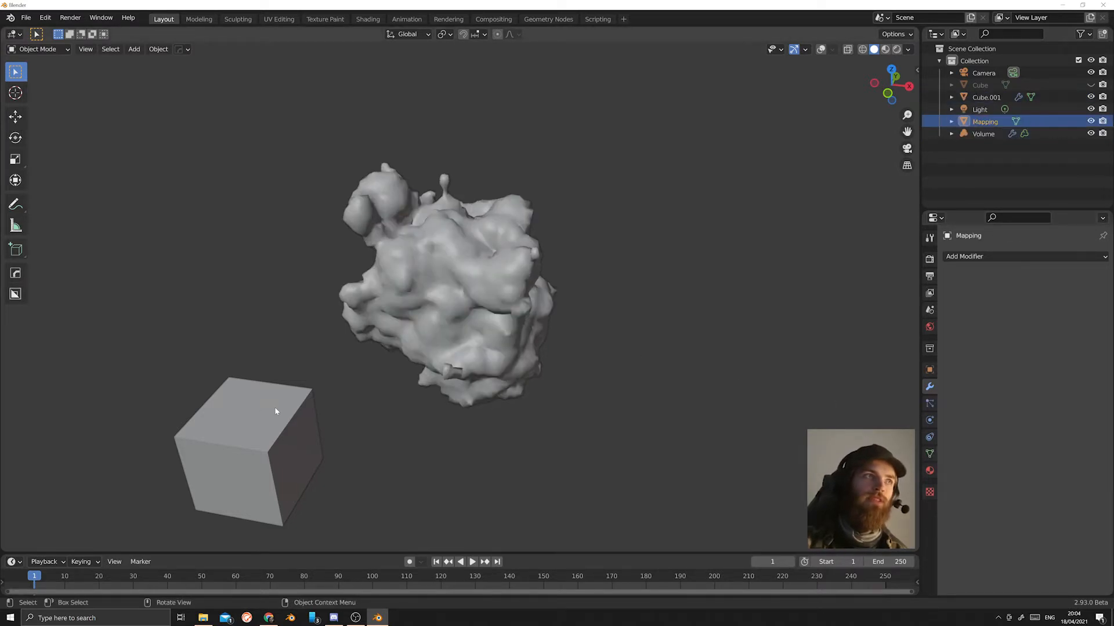
{"action": "key", "text": "g"}
{"action": "key", "text": "z"}
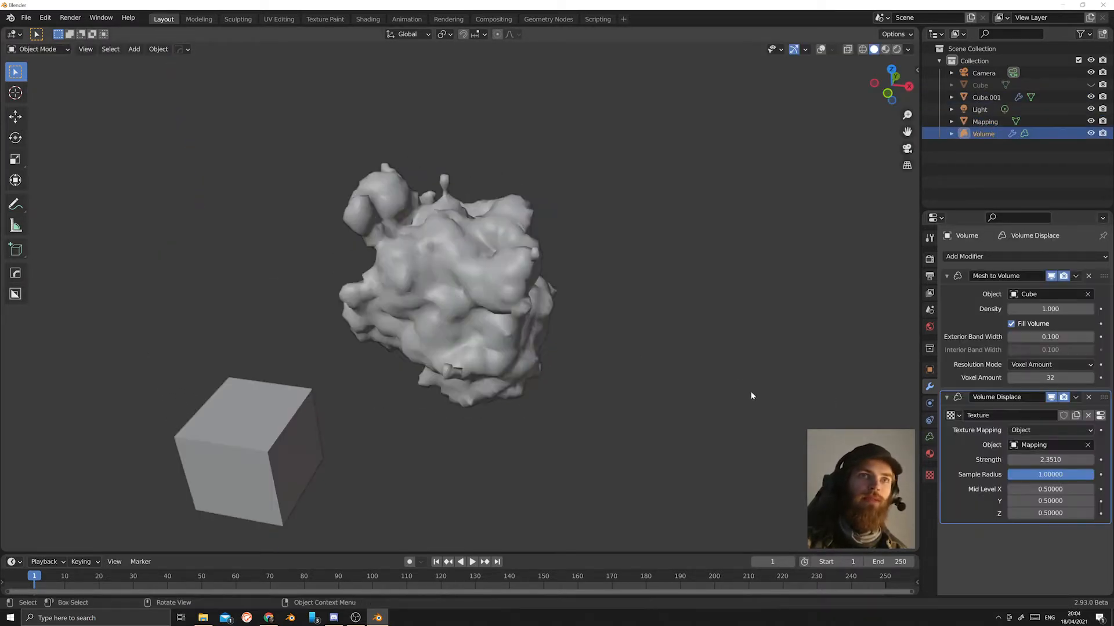
Raise the voxel amount of the volume's Mesh to Volume modifier to 86.
{"action": "left_click", "coordinate": [1090, 378]}
{"action": "left_click", "coordinate": [1090, 378]}
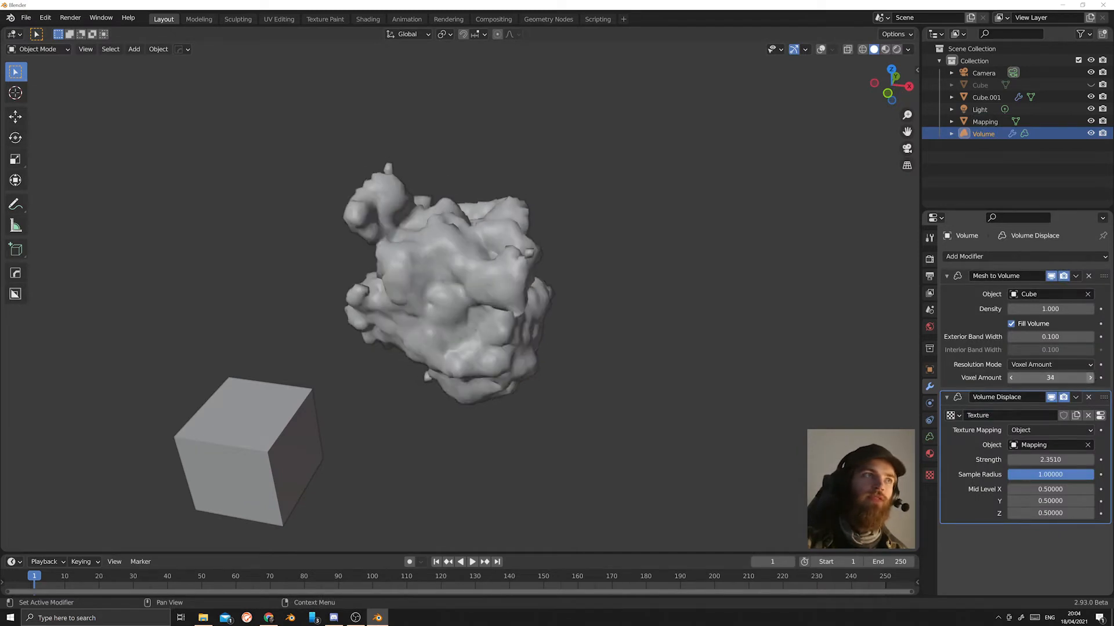
{"action": "left_click", "coordinate": [1090, 377]}
{"action": "left_click", "coordinate": [1091, 377]}
{"action": "left_click", "coordinate": [1090, 377]}
{"action": "left_click", "coordinate": [1091, 378]}
{"action": "left_click", "coordinate": [1091, 377]}
{"action": "left_click", "coordinate": [1091, 378]}
{"action": "left_click", "coordinate": [1091, 377]}
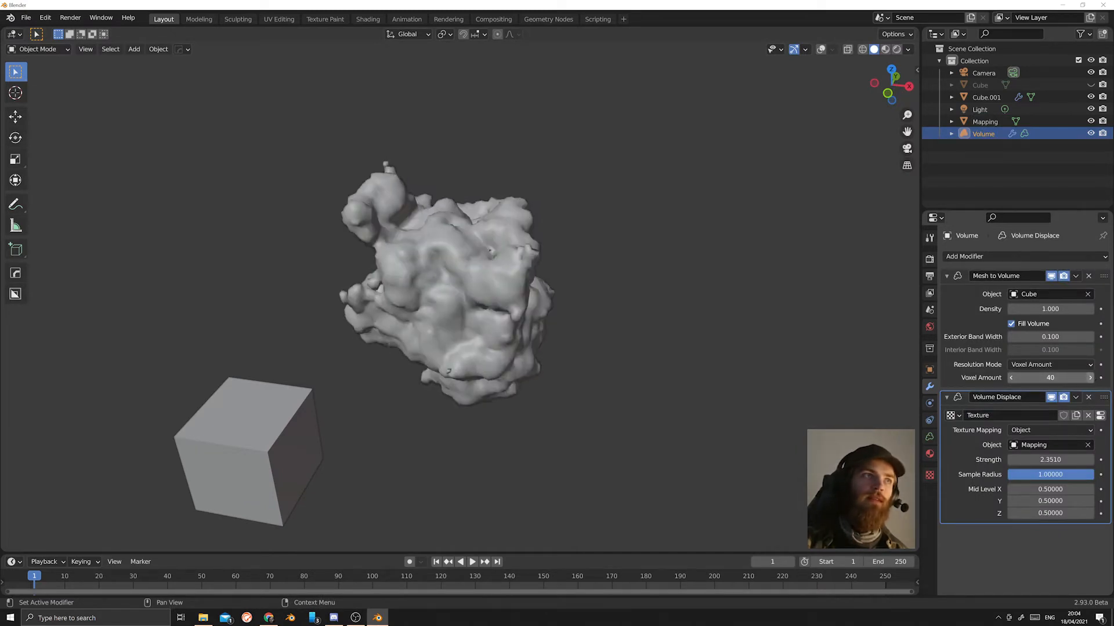
{"action": "left_click", "coordinate": [1090, 377]}
{"action": "left_click", "coordinate": [1090, 378]}
{"action": "left_click", "coordinate": [1090, 378]}
{"action": "left_click", "coordinate": [1091, 377]}
{"action": "left_click", "coordinate": [1090, 378]}
{"action": "left_click", "coordinate": [1091, 378]}
{"action": "left_click", "coordinate": [1090, 378]}
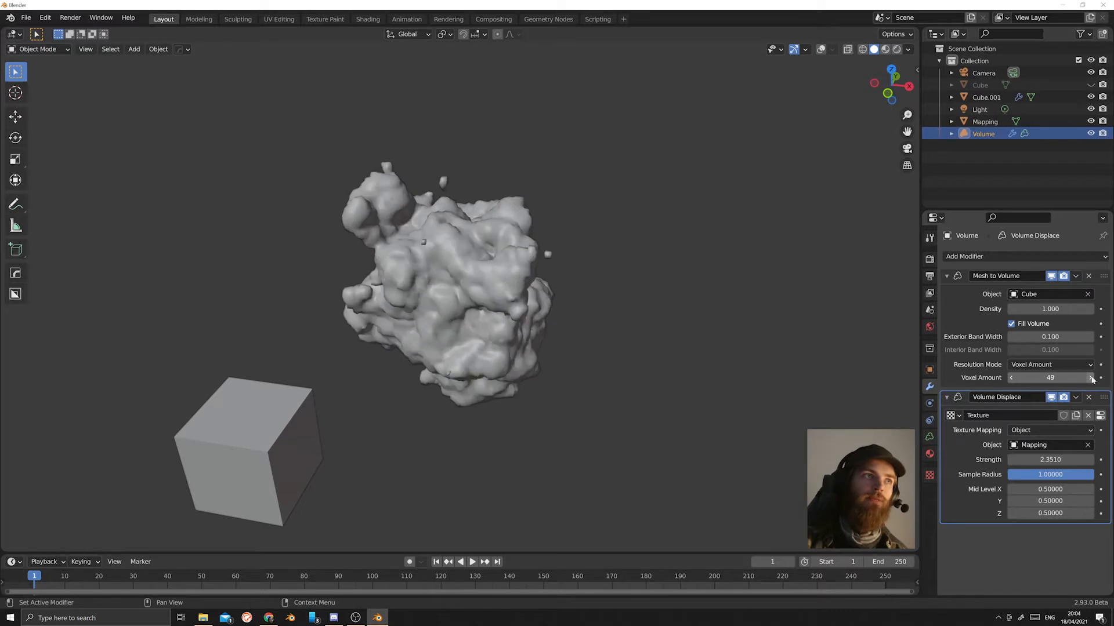
{"action": "left_click", "coordinate": [1091, 377]}
{"action": "left_click", "coordinate": [1090, 377]}
{"action": "left_click", "coordinate": [1090, 377]}
{"action": "left_click", "coordinate": [1090, 377]}
{"action": "left_click_drag", "start_coordinate": [1050, 378], "coordinate": [1082, 377]}
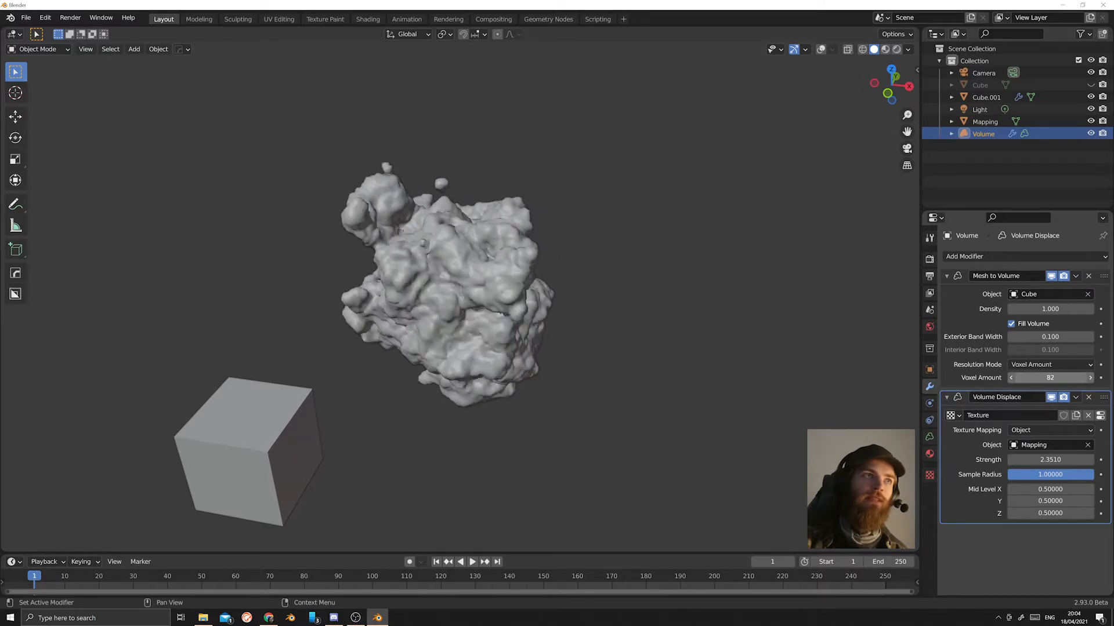
Move the mapping cube upward along the global Z axis by about 2.7 m.
{"action": "left_click", "coordinate": [318, 423]}
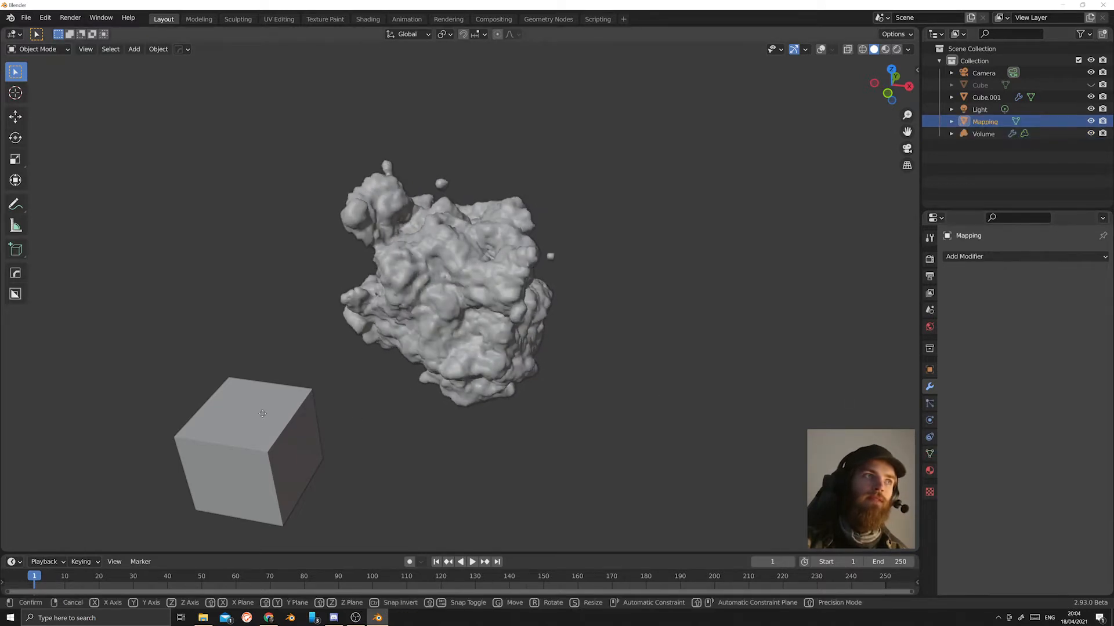
{"action": "key", "text": "g"}
{"action": "key", "text": "z"}
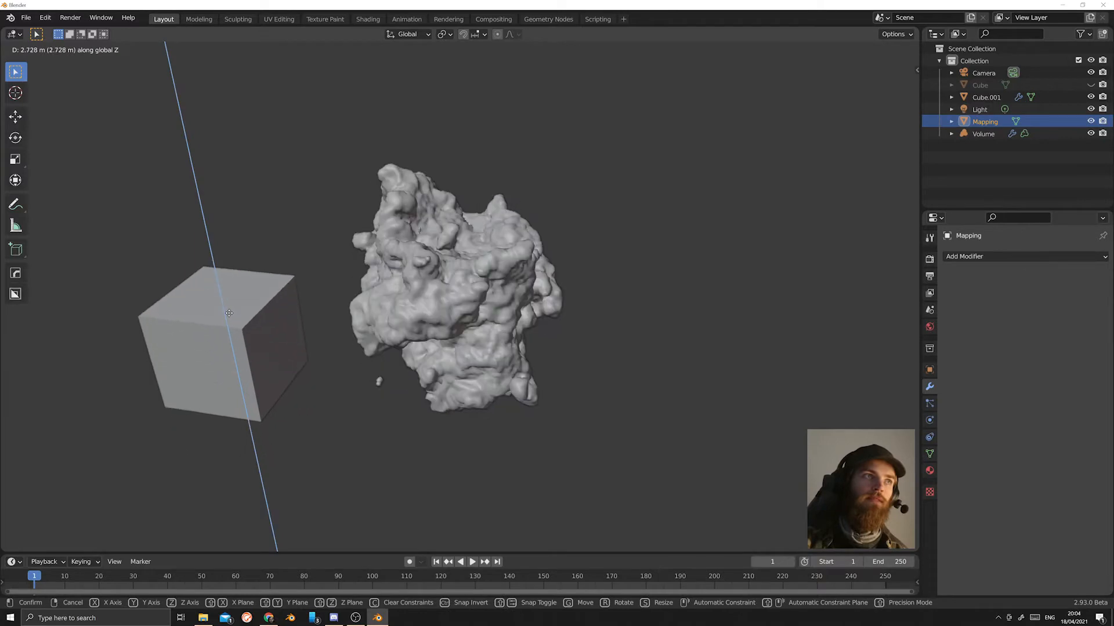
{"action": "left_click", "coordinate": [248, 299]}
Move the mapping cube along the X axis in the negative direction, farther from the organic mesh.
{"action": "middle_click_drag", "start_coordinate": [321, 325], "coordinate": [374, 293]}
{"action": "scroll", "coordinate": [424, 325], "scroll_direction": "up", "scroll_amount": 6}
{"action": "middle_click_drag", "start_coordinate": [466, 360], "coordinate": [343, 362]}
{"action": "scroll", "coordinate": [546, 351], "scroll_direction": "down", "scroll_amount": 7}
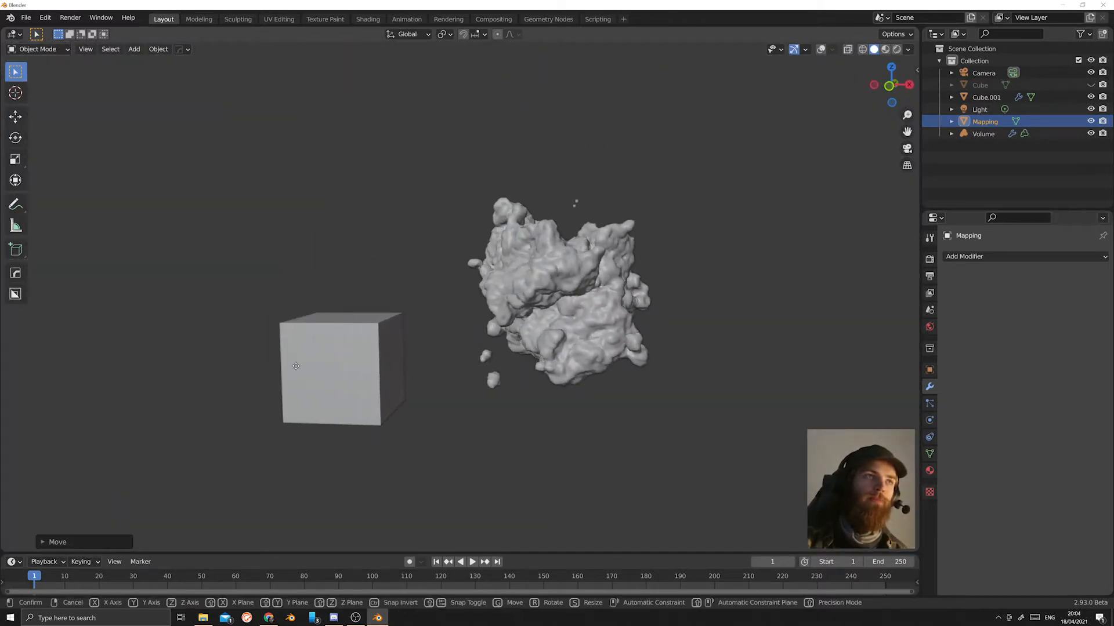
{"action": "key", "text": "g"}
{"action": "key", "text": "x"}
{"action": "left_click", "coordinate": [791, 330]}
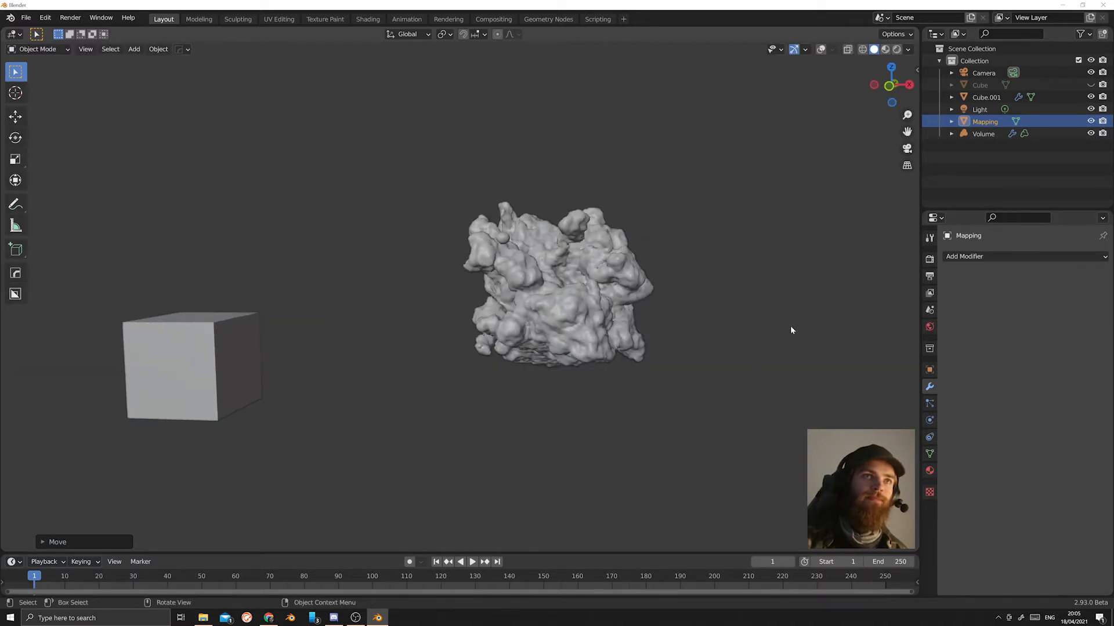
Open the texture settings of the volume's Volume Displace modifier and set the Clouds noise basis to Voronoi F1.
{"action": "left_click", "coordinate": [493, 308]}
{"action": "middle_click_drag", "start_coordinate": [494, 308], "coordinate": [656, 365]}
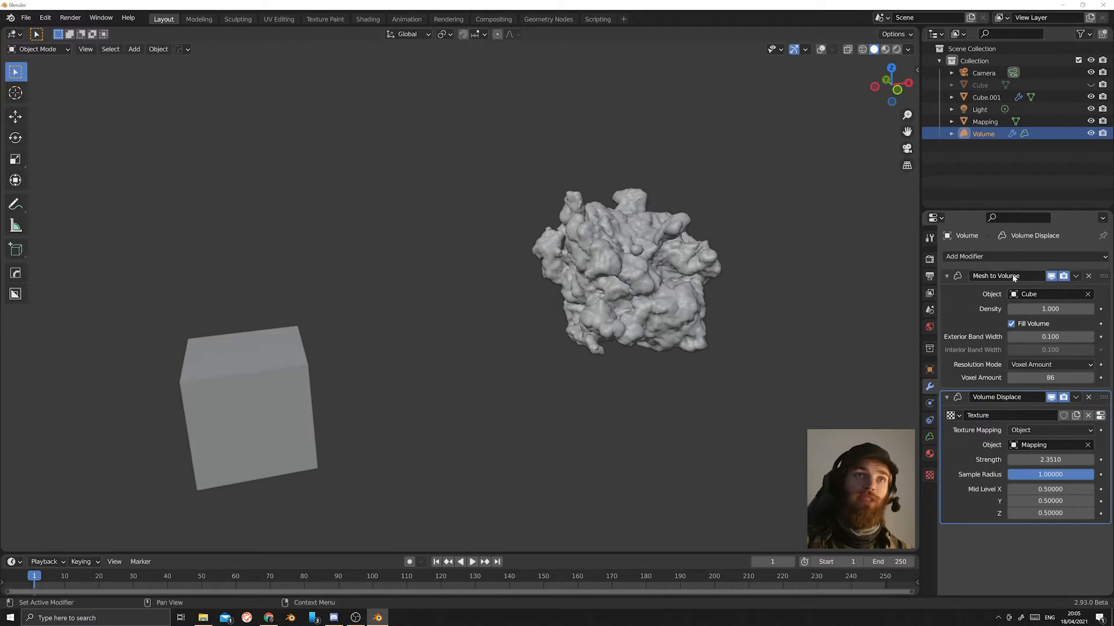
{"action": "left_click", "coordinate": [1100, 415]}
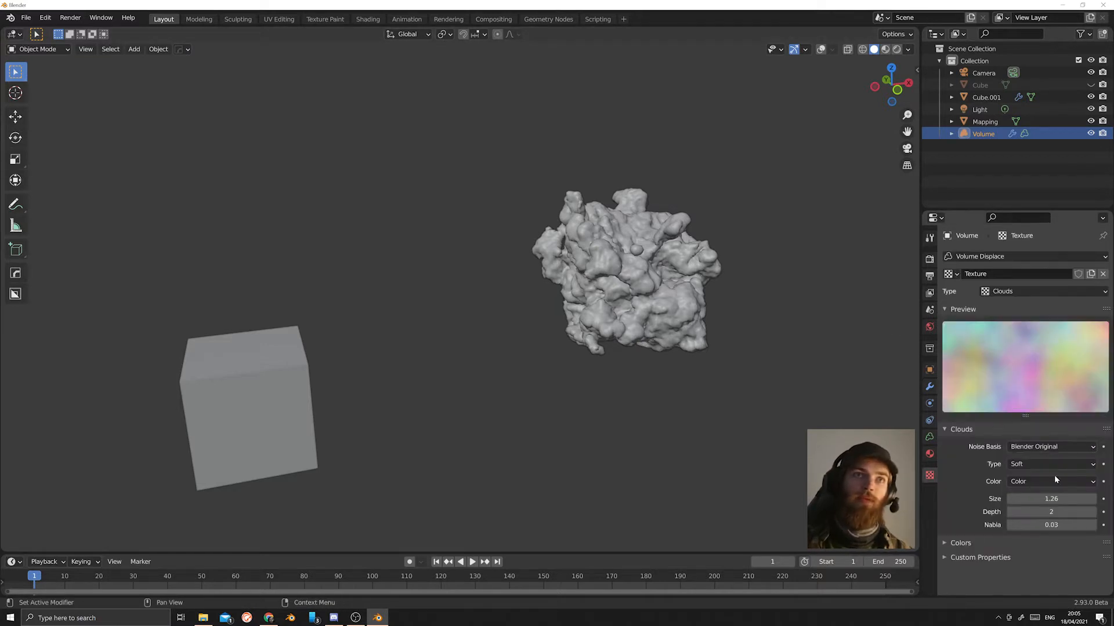
{"action": "left_click", "coordinate": [1034, 289]}
{"action": "left_click", "coordinate": [1031, 292]}
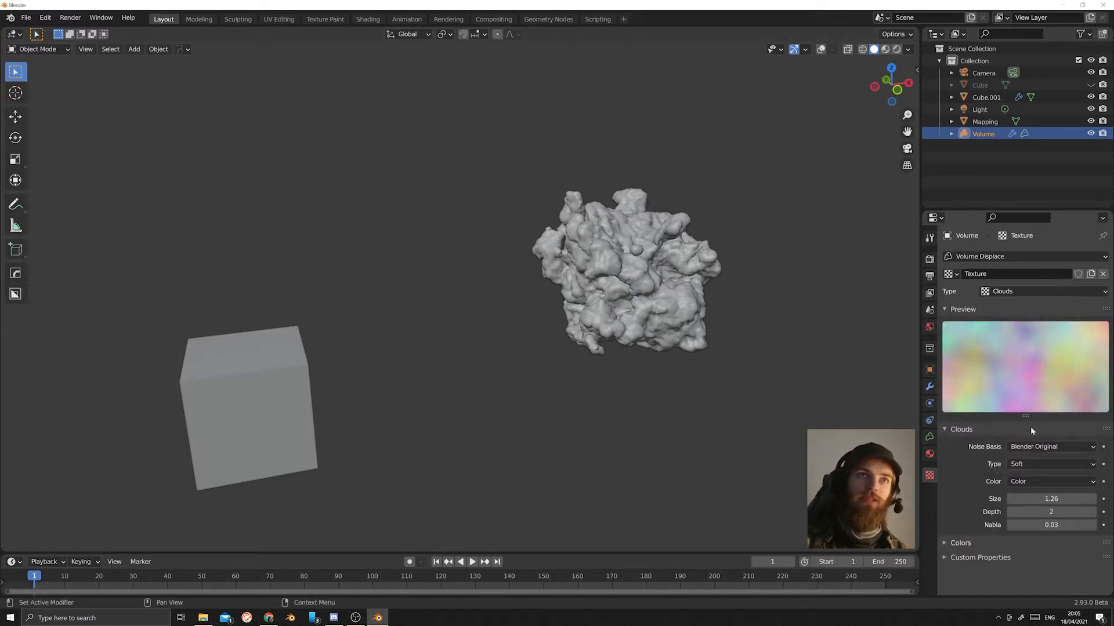
{"action": "left_click", "coordinate": [1029, 446]}
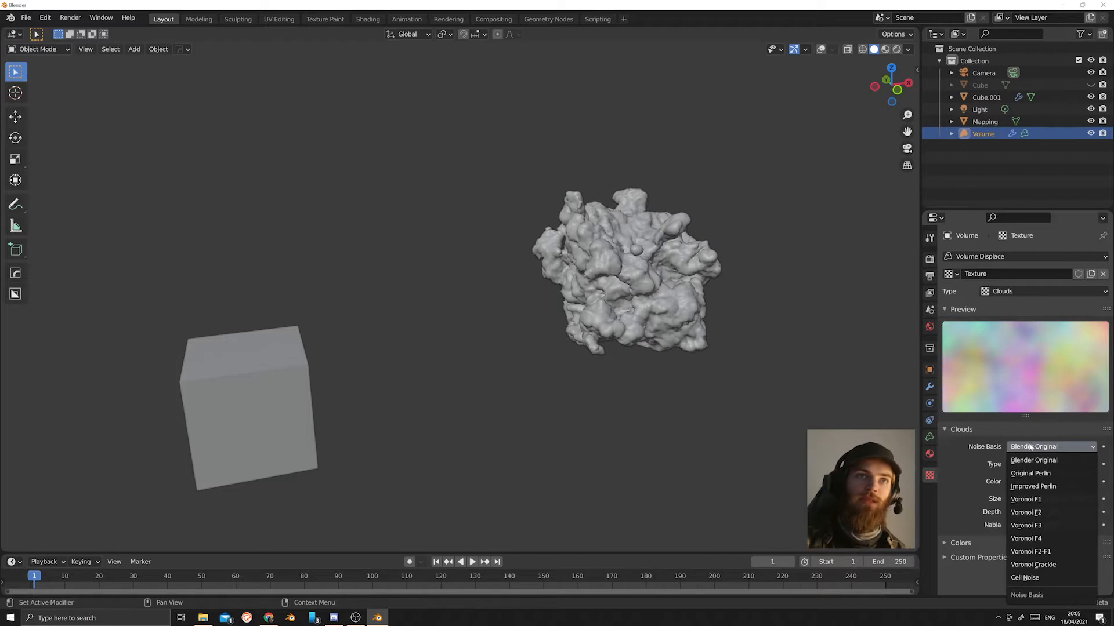
Set the volume's Clouds texture size to 1.76 and its depth to 1.
{"action": "scroll", "coordinate": [745, 312], "scroll_direction": "up", "scroll_amount": 4}
{"action": "mouse_move", "coordinate": [627, 328]}
{"action": "middle_mouse_down"}
{"action": "mouse_move", "coordinate": [673, 334]}
{"action": "mouse_move", "coordinate": [616, 331]}
{"action": "middle_mouse_up"}
{"action": "left_click_drag", "start_coordinate": [1051, 498], "coordinate": [1013, 500]}
{"action": "left_click", "coordinate": [1011, 511]}
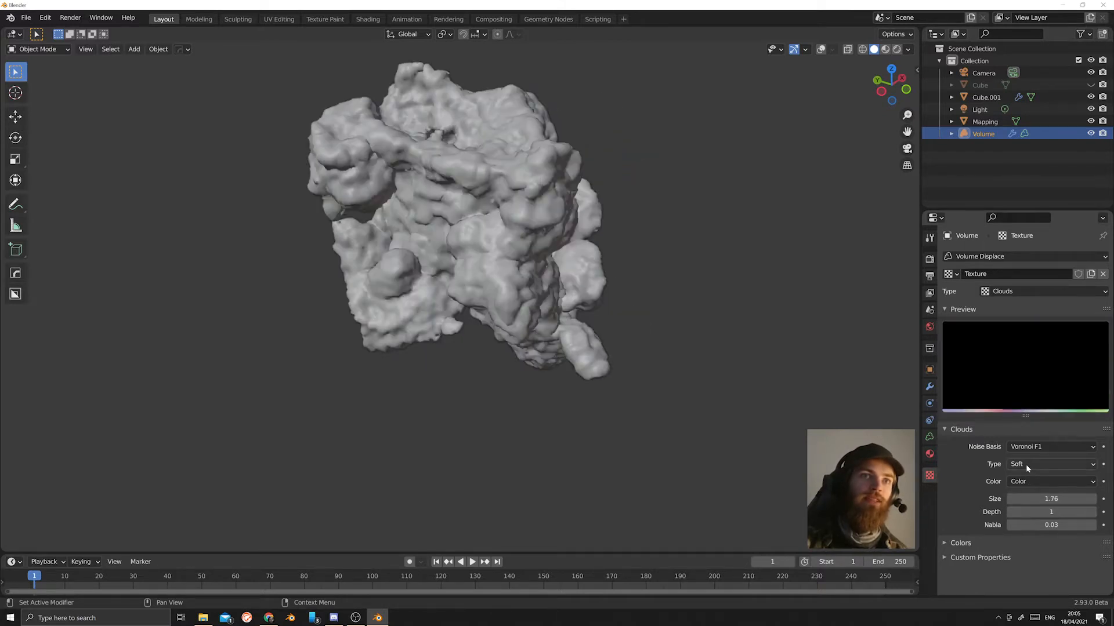
Set the Clouds texture type to Hard and lower its depth to 0.
{"action": "left_click", "coordinate": [1025, 464]}
{"action": "left_click", "coordinate": [1030, 492]}
{"action": "middle_click_drag", "start_coordinate": [666, 328], "coordinate": [451, 233]}
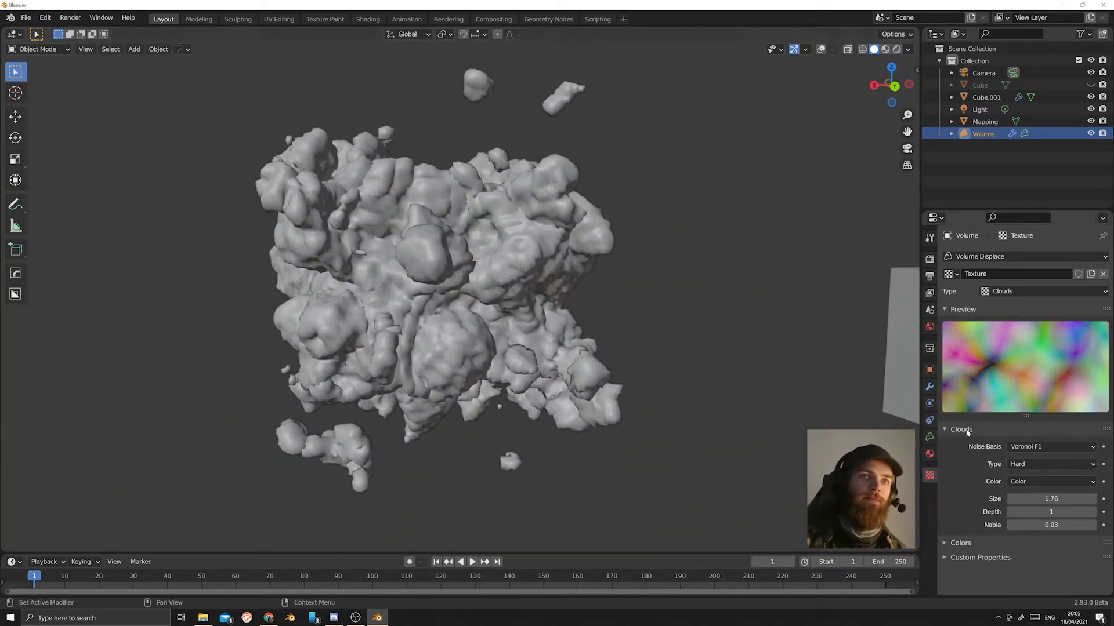
{"action": "left_click_drag", "start_coordinate": [1056, 506], "coordinate": [1043, 509]}
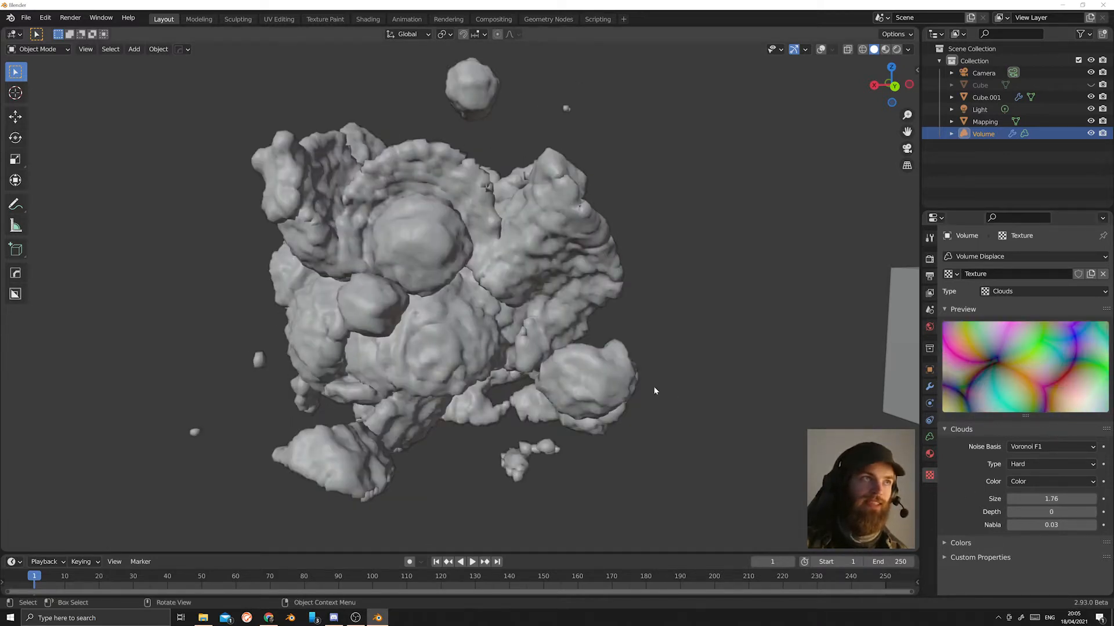
Examine the displaced mesh's shapes and surface from several sides and distances.
{"action": "middle_click_drag", "start_coordinate": [653, 387], "coordinate": [551, 400]}
{"action": "scroll", "coordinate": [551, 401], "scroll_direction": "up", "scroll_amount": 4}
{"action": "middle_click_drag", "start_coordinate": [551, 400], "coordinate": [441, 400]}
{"action": "scroll", "coordinate": [522, 399], "scroll_direction": "down", "scroll_amount": 4}
{"action": "middle_click_drag", "start_coordinate": [614, 401], "coordinate": [179, 404]}
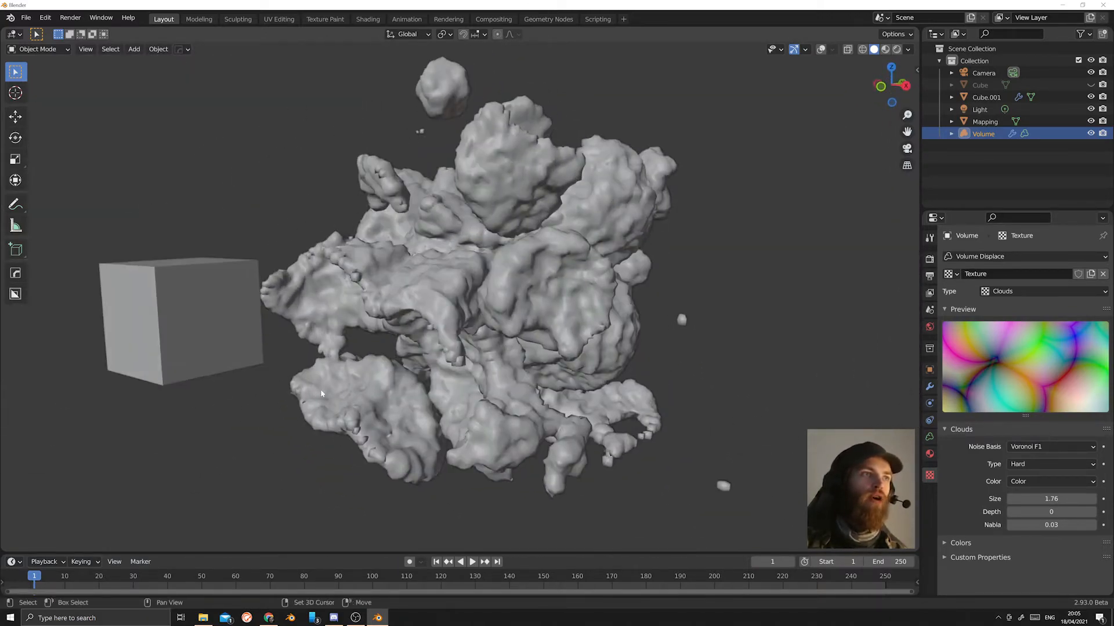
{"action": "middle_click_drag", "start_coordinate": [318, 390], "coordinate": [667, 371]}
{"action": "scroll", "coordinate": [457, 358], "scroll_direction": "up", "scroll_amount": 4}
{"action": "scroll", "coordinate": [569, 408], "scroll_direction": "down", "scroll_amount": 4}
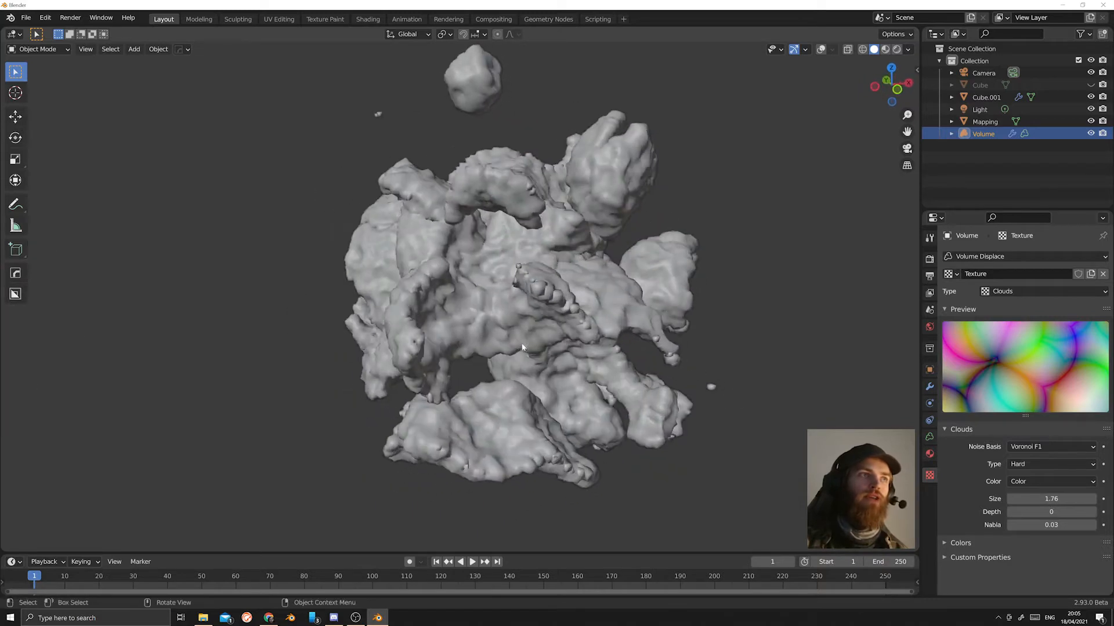
Try the Blender Original and Voronoi F2 noise bases on the volume's Clouds texture.
{"action": "left_click", "coordinate": [1019, 290]}
{"action": "left_click", "coordinate": [1019, 290]}
{"action": "left_click", "coordinate": [1046, 446]}
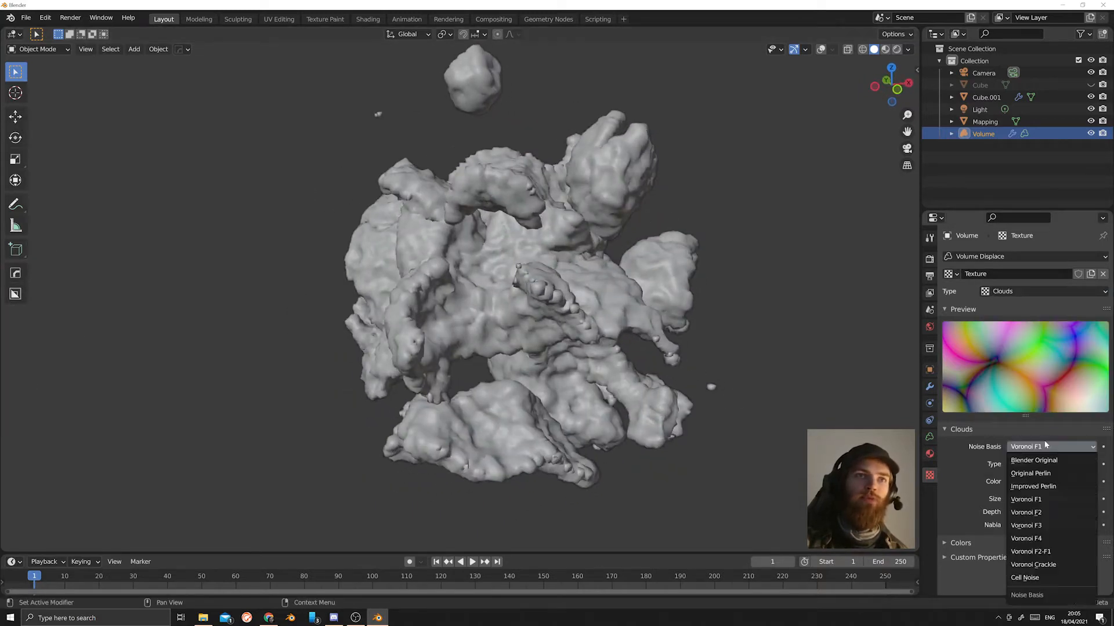
{"action": "left_click", "coordinate": [1034, 460]}
{"action": "middle_click_drag", "start_coordinate": [733, 363], "coordinate": [590, 220]}
{"action": "middle_click_drag", "start_coordinate": [644, 442], "coordinate": [598, 348]}
{"action": "left_click", "coordinate": [1049, 448]}
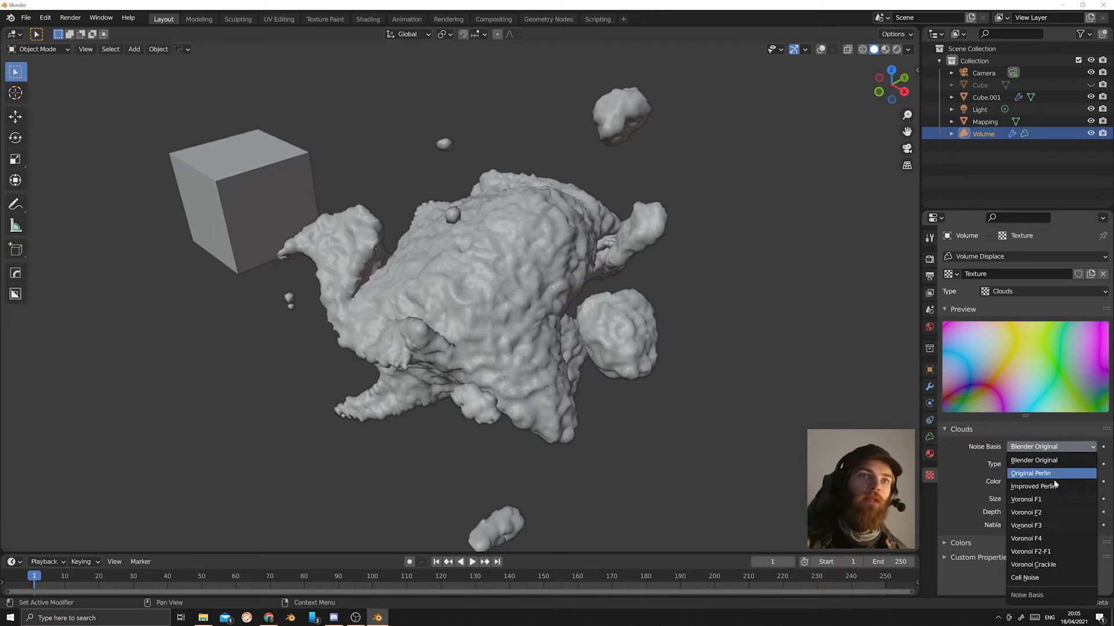
{"action": "left_click", "coordinate": [1050, 448]}
{"action": "left_click", "coordinate": [1025, 513]}
{"action": "middle_click_drag", "start_coordinate": [641, 412], "coordinate": [512, 359]}
Set the noise basis of the volume's Clouds texture to Voronoi F3.
{"action": "left_click", "coordinate": [1058, 446]}
{"action": "left_click", "coordinate": [1032, 525]}
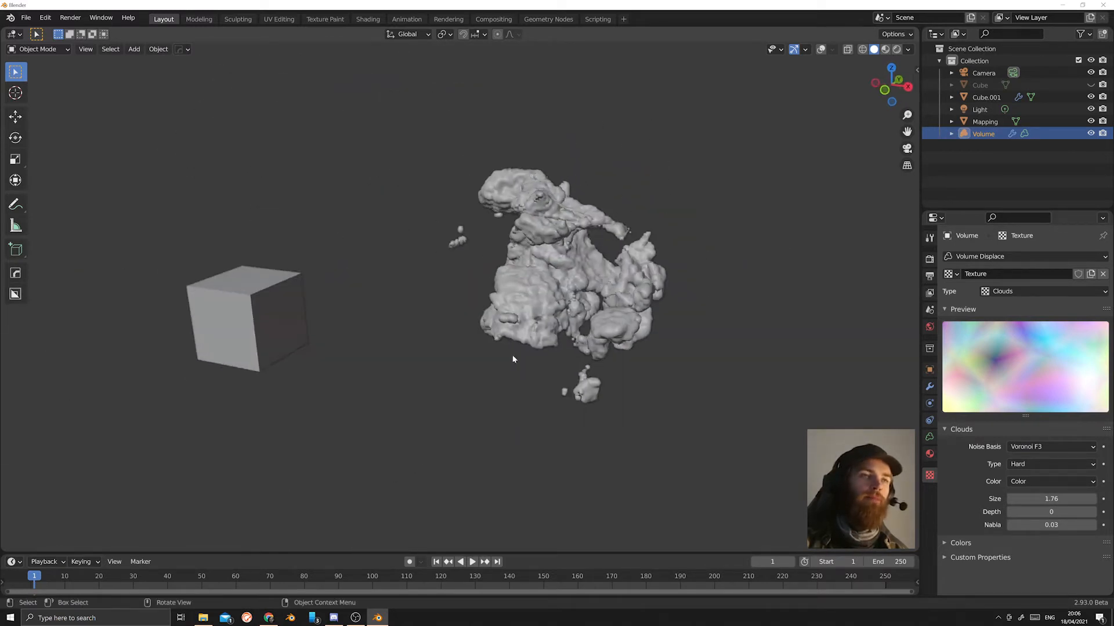
Set the strength of the organic mesh's Displace modifier to 0.
{"action": "left_click", "coordinate": [929, 387]}
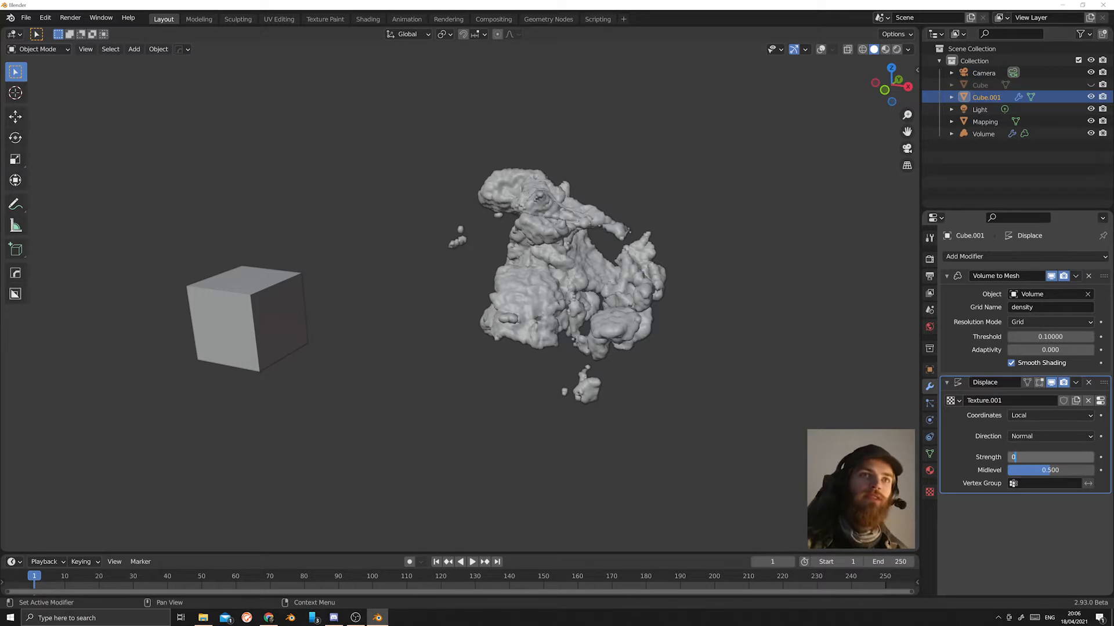
{"action": "key", "text": "Return"}
Examine the mesh's surface and thin connecting parts from several angles, ending with the organic mesh selected.
{"action": "middle_click_drag", "start_coordinate": [667, 365], "coordinate": [428, 375]}
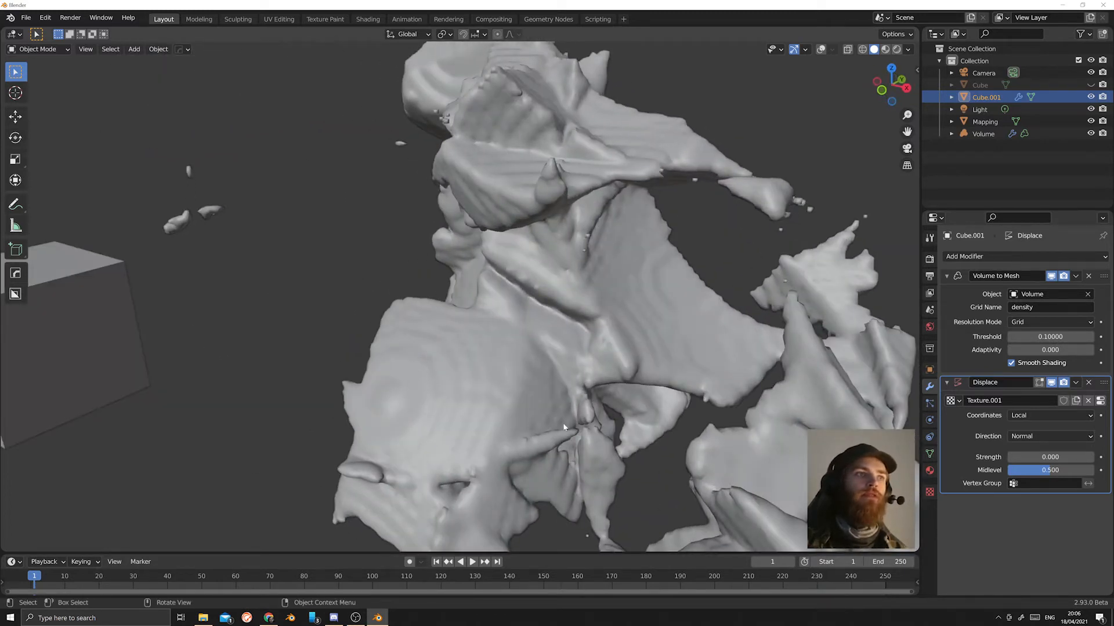
{"action": "middle_click_drag", "start_coordinate": [563, 426], "coordinate": [461, 406]}
{"action": "scroll", "coordinate": [545, 404], "scroll_direction": "up", "scroll_amount": 3}
{"action": "scroll", "coordinate": [547, 405], "scroll_direction": "down", "scroll_amount": 3}
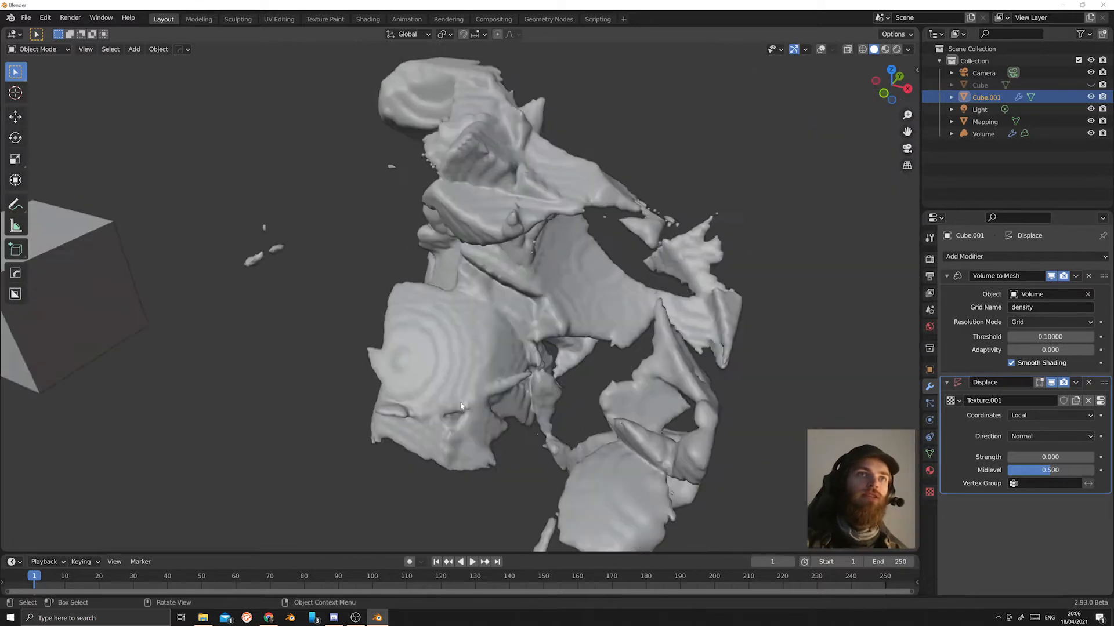
{"action": "scroll", "coordinate": [461, 406], "scroll_direction": "down", "scroll_amount": 2}
{"action": "middle_click_drag", "start_coordinate": [537, 401], "coordinate": [602, 395]}
{"action": "scroll", "coordinate": [580, 399], "scroll_direction": "up", "scroll_amount": 3}
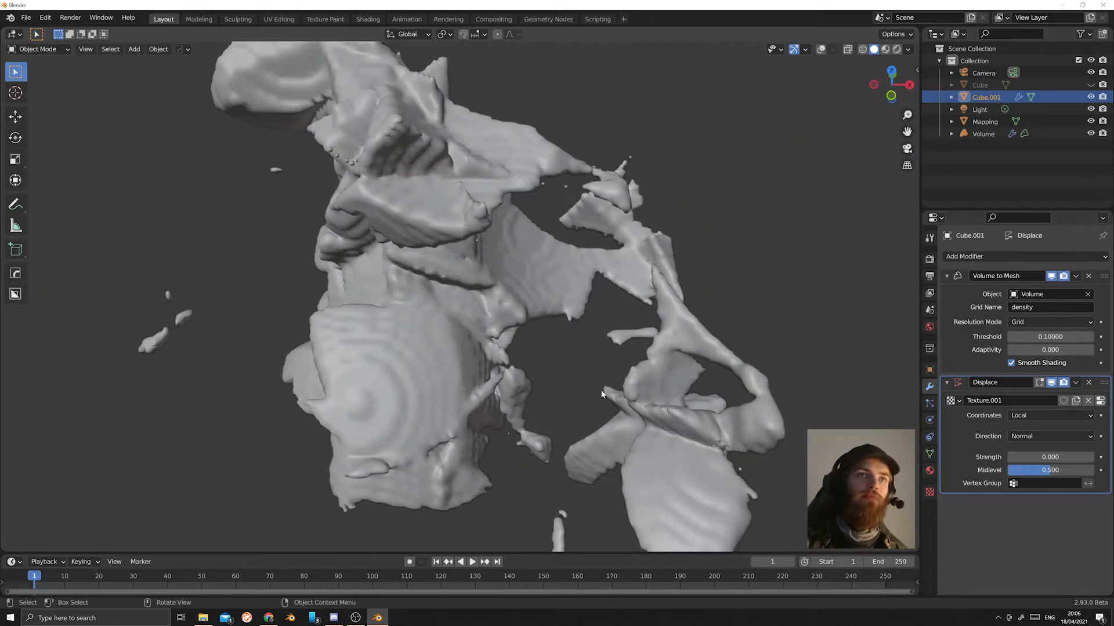
{"action": "left_click", "coordinate": [675, 448]}
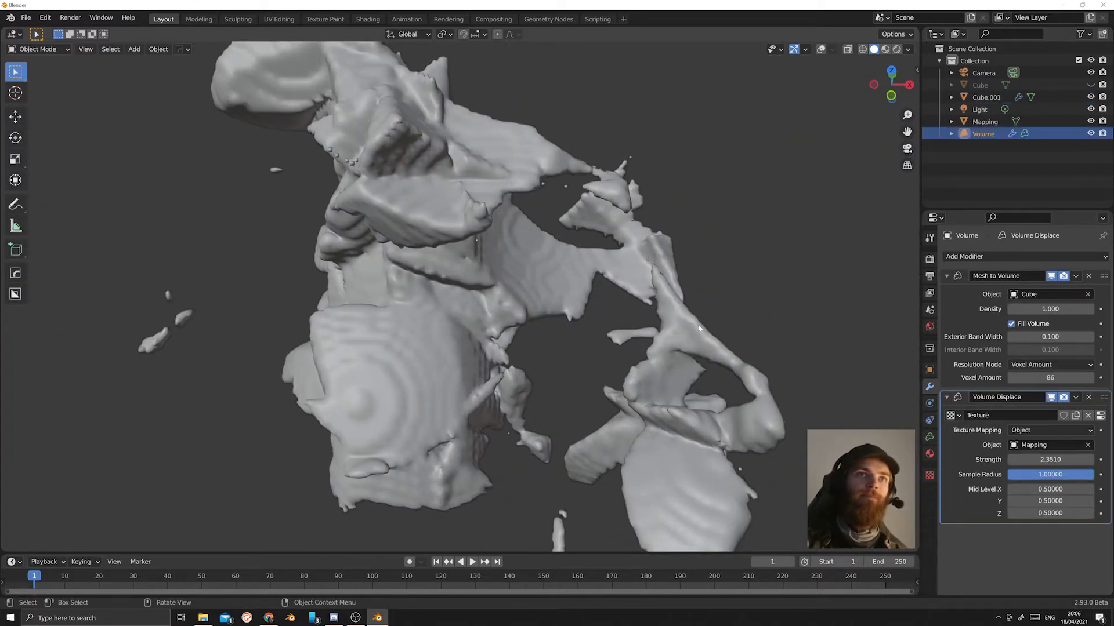
{"action": "scroll", "coordinate": [699, 328], "scroll_direction": "down", "scroll_amount": 2}
{"action": "middle_click_drag", "start_coordinate": [698, 330], "coordinate": [652, 344]}
{"action": "scroll", "coordinate": [698, 346], "scroll_direction": "up", "scroll_amount": 3}
{"action": "scroll", "coordinate": [660, 367], "scroll_direction": "down", "scroll_amount": 3}
{"action": "mouse_move", "coordinate": [621, 343]}
{"action": "middle_mouse_down"}
{"action": "mouse_move", "coordinate": [582, 338]}
{"action": "mouse_move", "coordinate": [630, 343]}
{"action": "mouse_move", "coordinate": [619, 340]}
{"action": "middle_mouse_up"}
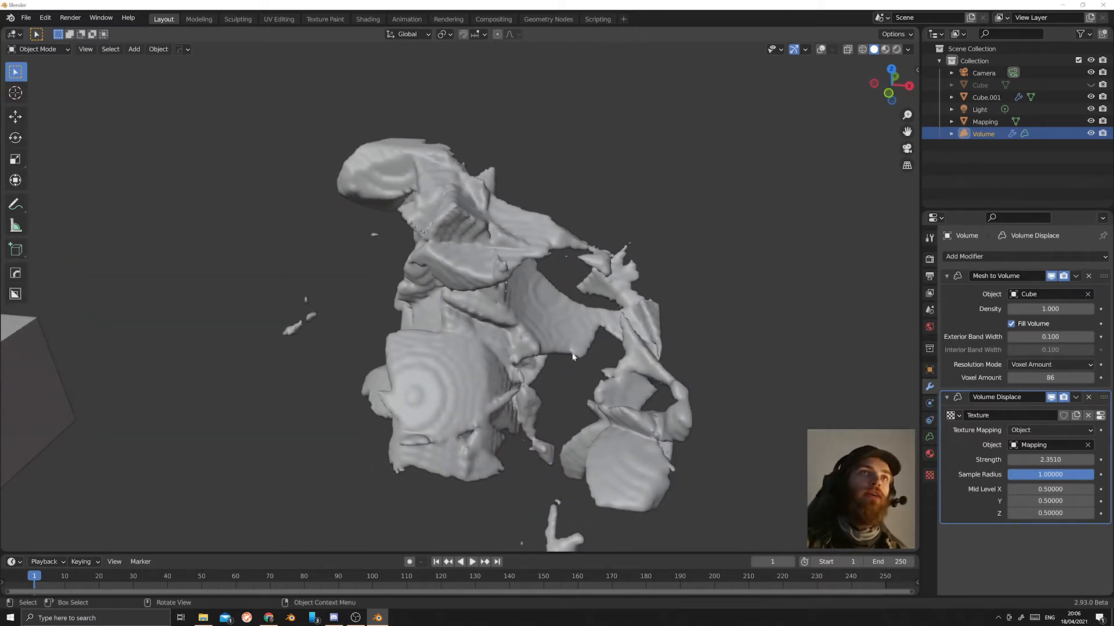
{"action": "left_click", "coordinate": [501, 319]}
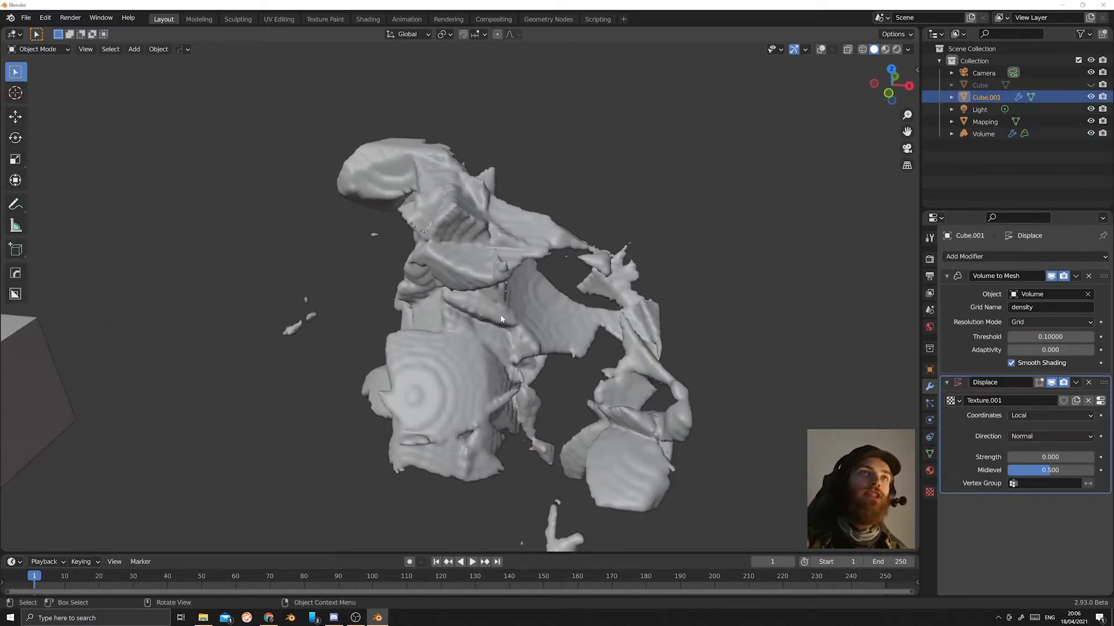
Raise the Mesh to Volume voxel amount on the volume object to 182.
{"action": "left_click", "coordinate": [507, 360]}
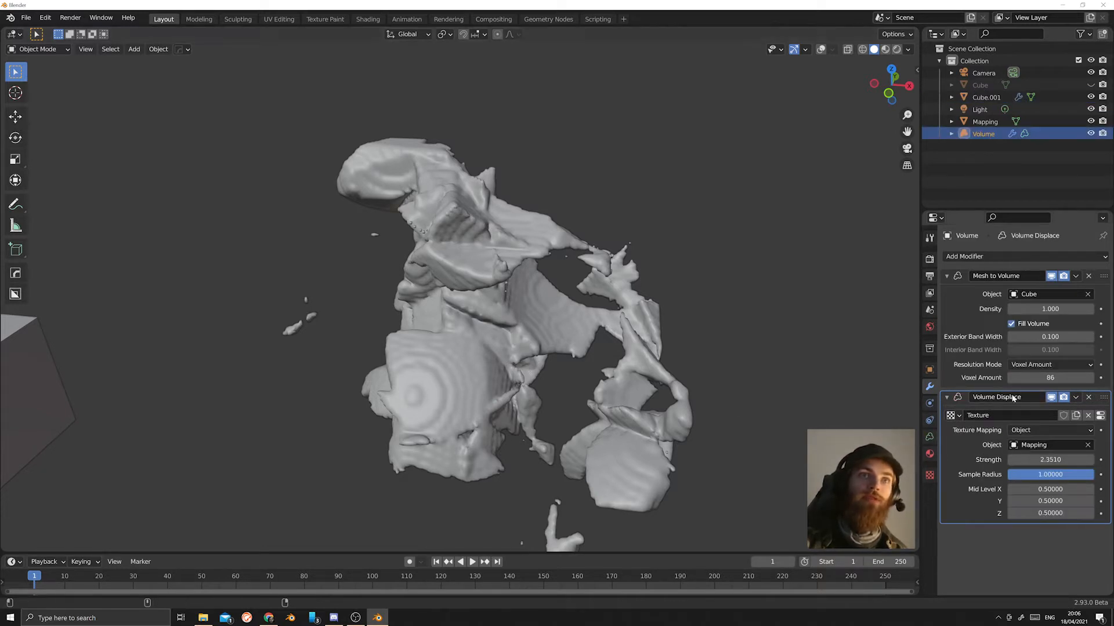
{"action": "left_click_drag", "start_coordinate": [1050, 378], "coordinate": [1102, 378]}
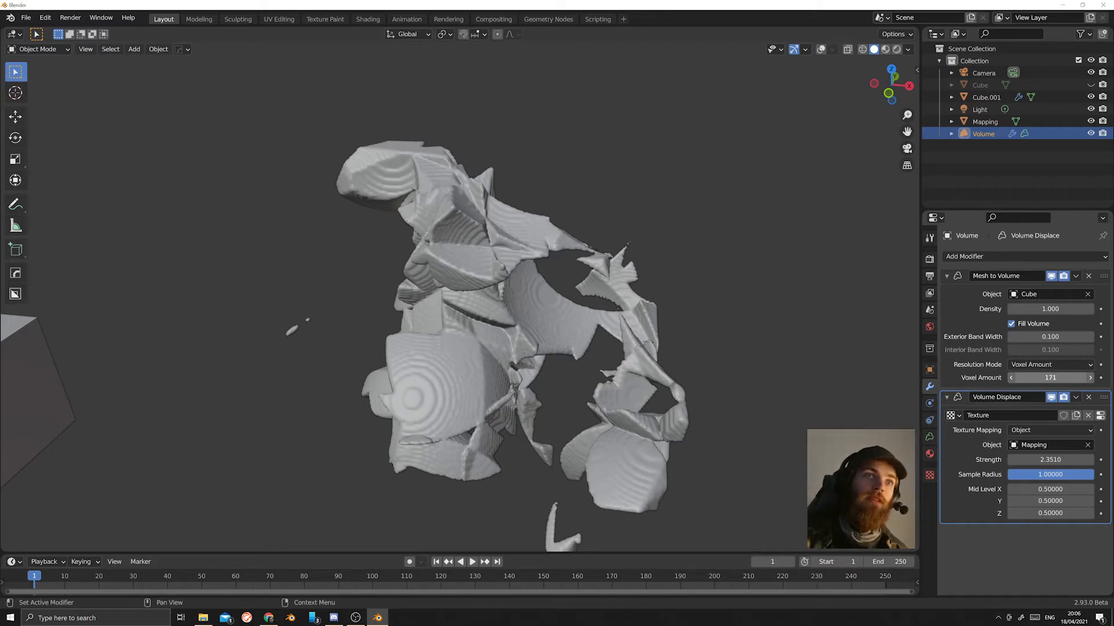
{"action": "left_click_drag", "start_coordinate": [1102, 378], "coordinate": [1107, 379]}
Set the volume's Mesh to Volume voxel amount to 64.
{"action": "middle_click_drag", "start_coordinate": [812, 348], "coordinate": [676, 311]}
{"action": "scroll", "coordinate": [566, 191], "scroll_direction": "up", "scroll_amount": 6}
{"action": "scroll", "coordinate": [519, 316], "scroll_direction": "down", "scroll_amount": 6}
{"action": "scroll", "coordinate": [543, 348], "scroll_direction": "up", "scroll_amount": 5}
{"action": "scroll", "coordinate": [621, 400], "scroll_direction": "down", "scroll_amount": 6}
{"action": "scroll", "coordinate": [676, 311], "scroll_direction": "up", "scroll_amount": 3}
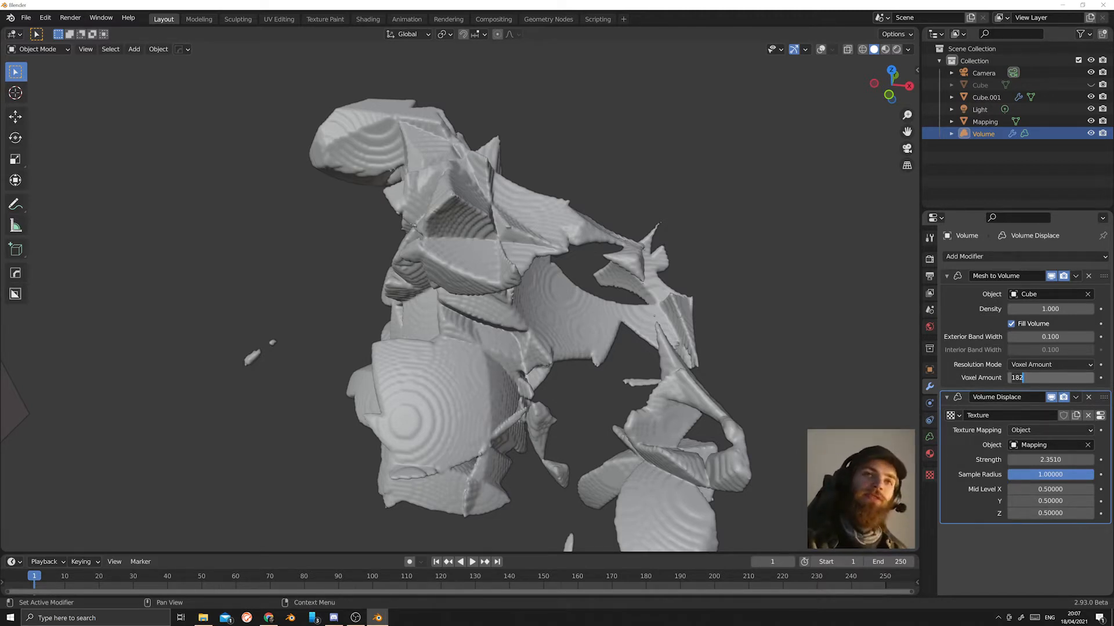
{"action": "key", "text": "Return"}
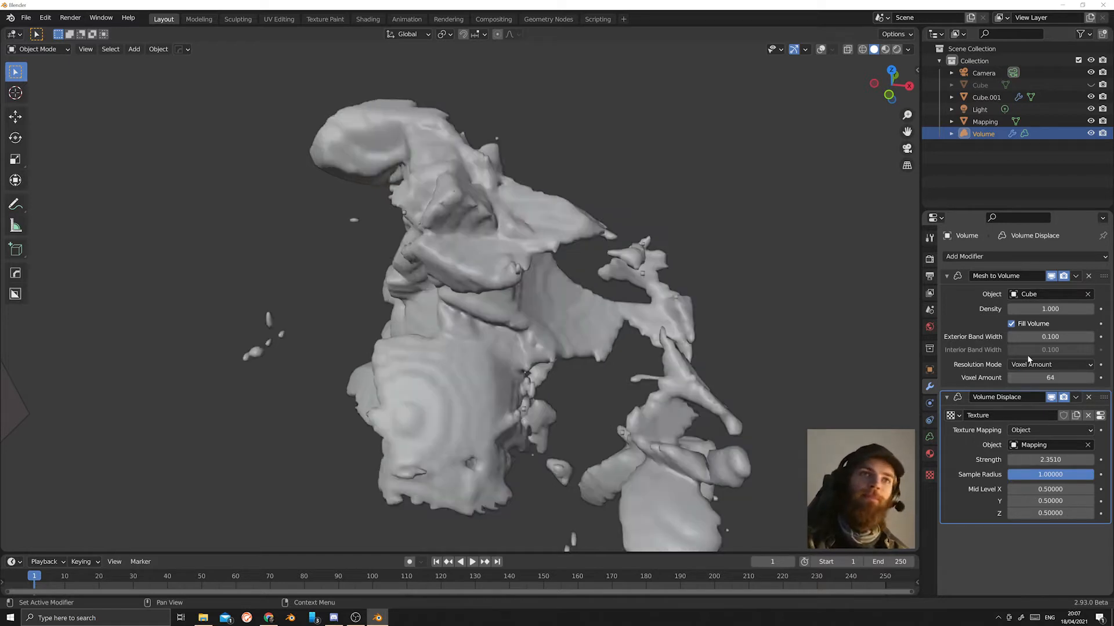
Try moving the mapping cube to preview how it reshapes the organic mesh.
{"action": "scroll", "coordinate": [611, 265], "scroll_direction": "down", "scroll_amount": 3}
{"action": "middle_click_drag", "start_coordinate": [611, 264], "coordinate": [388, 265]}
{"action": "left_click", "coordinate": [222, 303]}
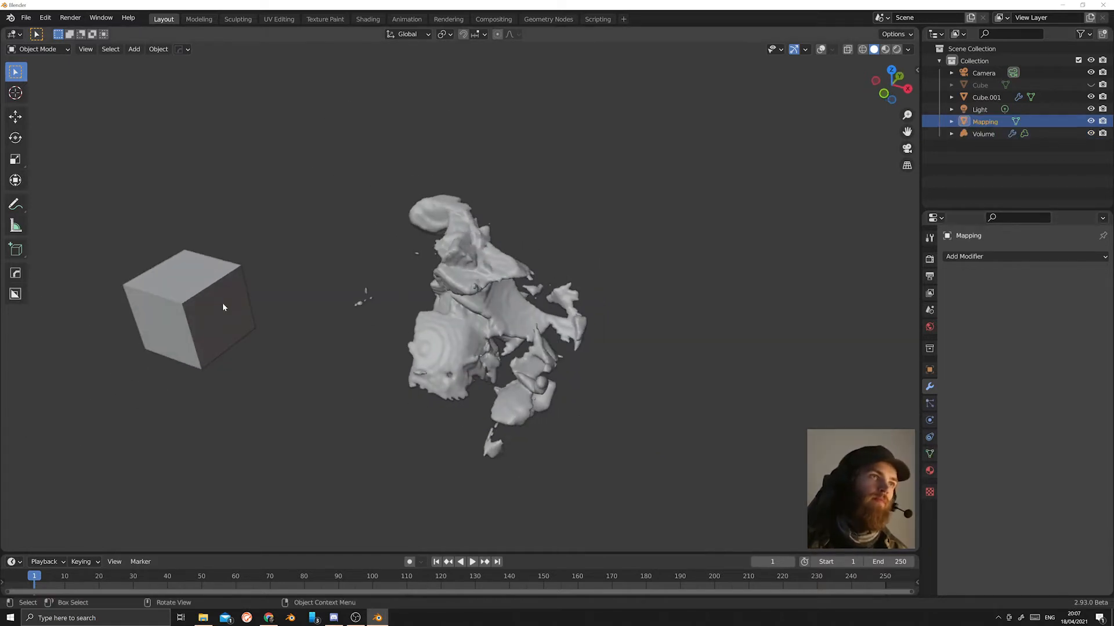
{"action": "key", "text": "g"}
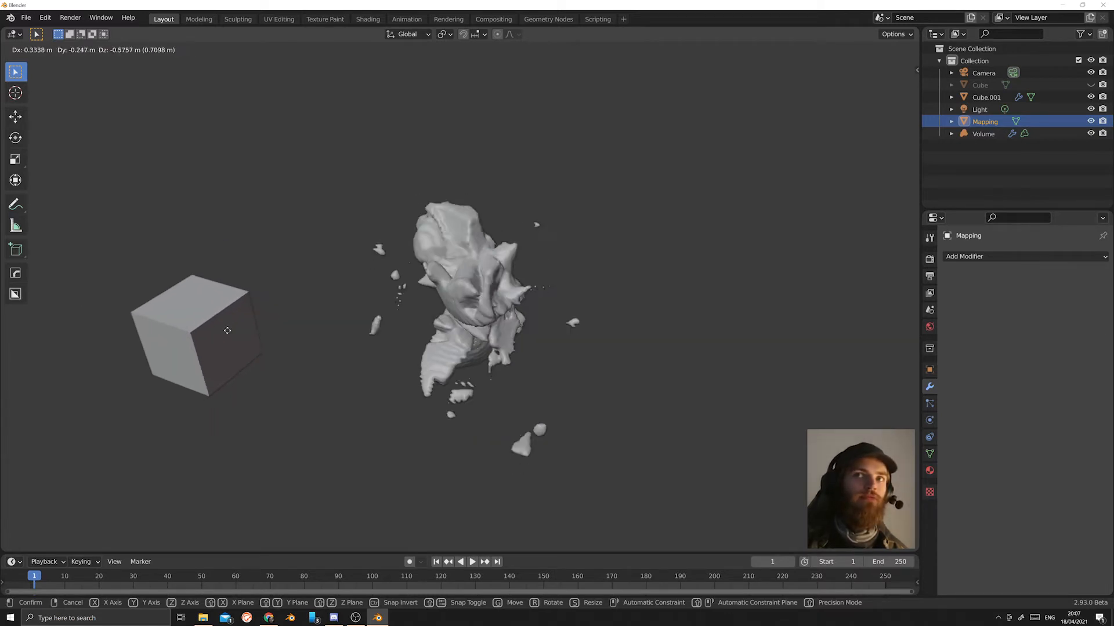
{"action": "right_click", "coordinate": [397, 323]}
Examine the low-resolution mesh's stepped surface and ragged edges up close from several angles.
{"action": "middle_click_drag", "start_coordinate": [397, 323], "coordinate": [471, 334], "text": "shift"}
{"action": "scroll", "coordinate": [471, 334], "scroll_direction": "up", "scroll_amount": 3}
{"action": "left_click", "coordinate": [649, 340]}
{"action": "middle_click_drag", "start_coordinate": [649, 340], "coordinate": [551, 271], "text": "shift"}
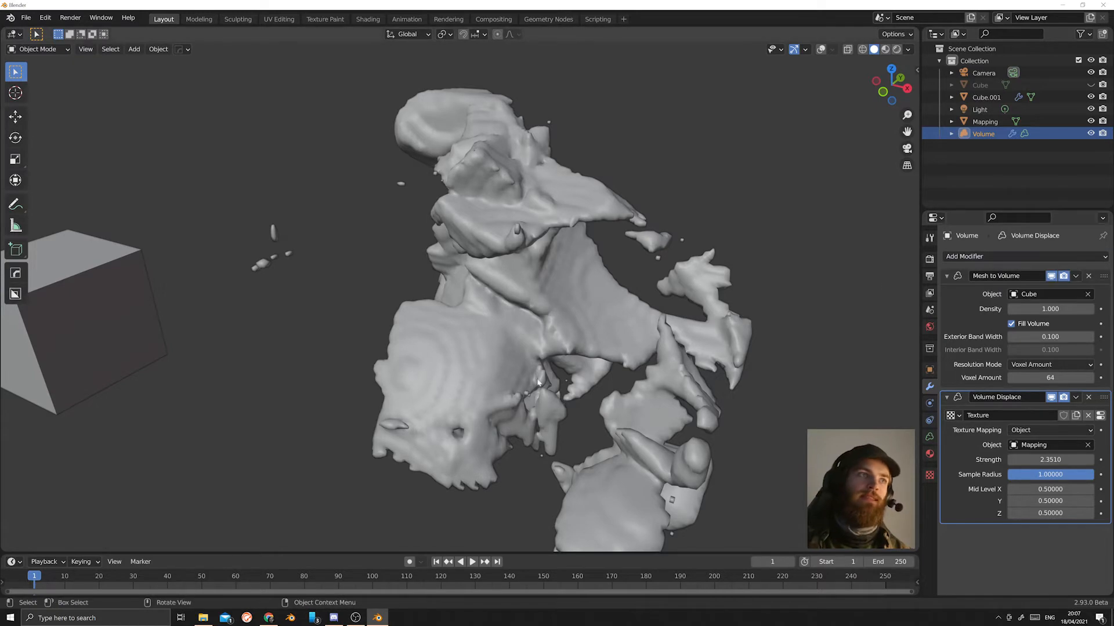
{"action": "middle_click_drag", "start_coordinate": [511, 353], "coordinate": [417, 361]}
{"action": "scroll", "coordinate": [484, 354], "scroll_direction": "up", "scroll_amount": 4}
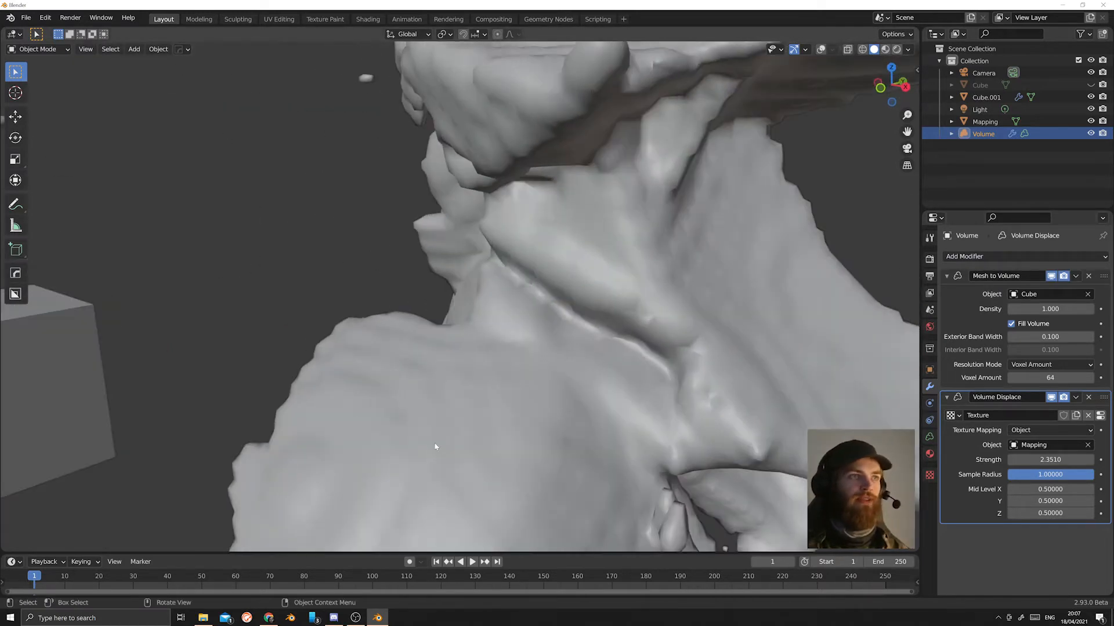
{"action": "scroll", "coordinate": [571, 402], "scroll_direction": "down", "scroll_amount": 5}
{"action": "middle_click_drag", "start_coordinate": [427, 423], "coordinate": [474, 384]}
{"action": "scroll", "coordinate": [467, 334], "scroll_direction": "up", "scroll_amount": 3}
{"action": "middle_click_drag", "start_coordinate": [467, 334], "coordinate": [407, 381]}
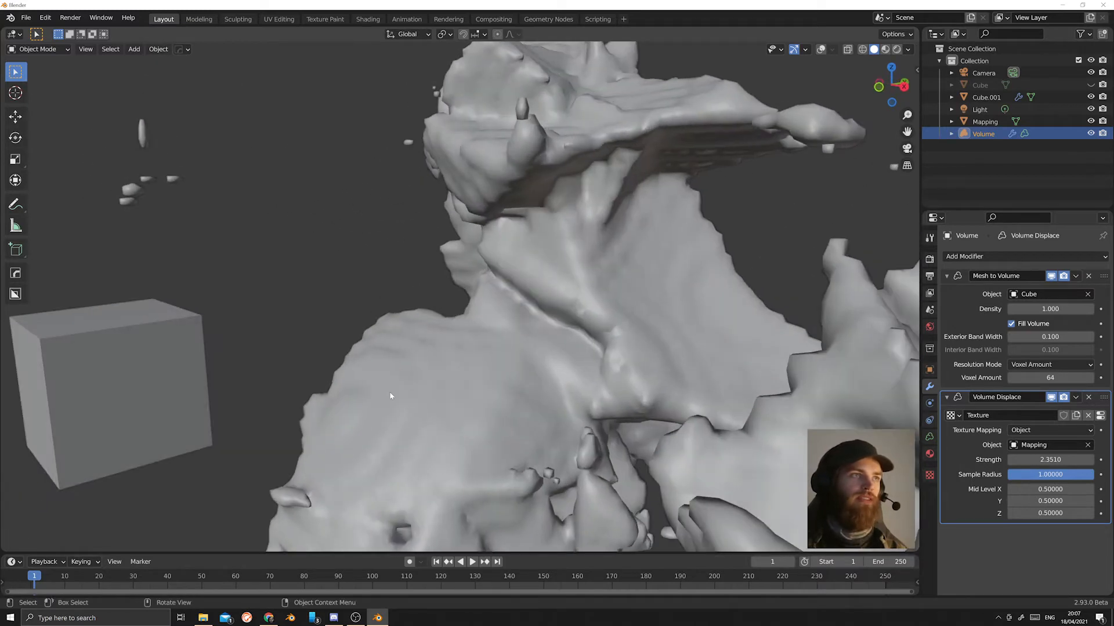
{"action": "mouse_move", "coordinate": [525, 395]}
{"action": "middle_mouse_down"}
{"action": "mouse_move", "coordinate": [510, 405]}
{"action": "mouse_move", "coordinate": [540, 383]}
{"action": "middle_mouse_up"}
Add a Smooth modifier to the organic mesh and set its repeat to 7.
{"action": "left_click", "coordinate": [1004, 254]}
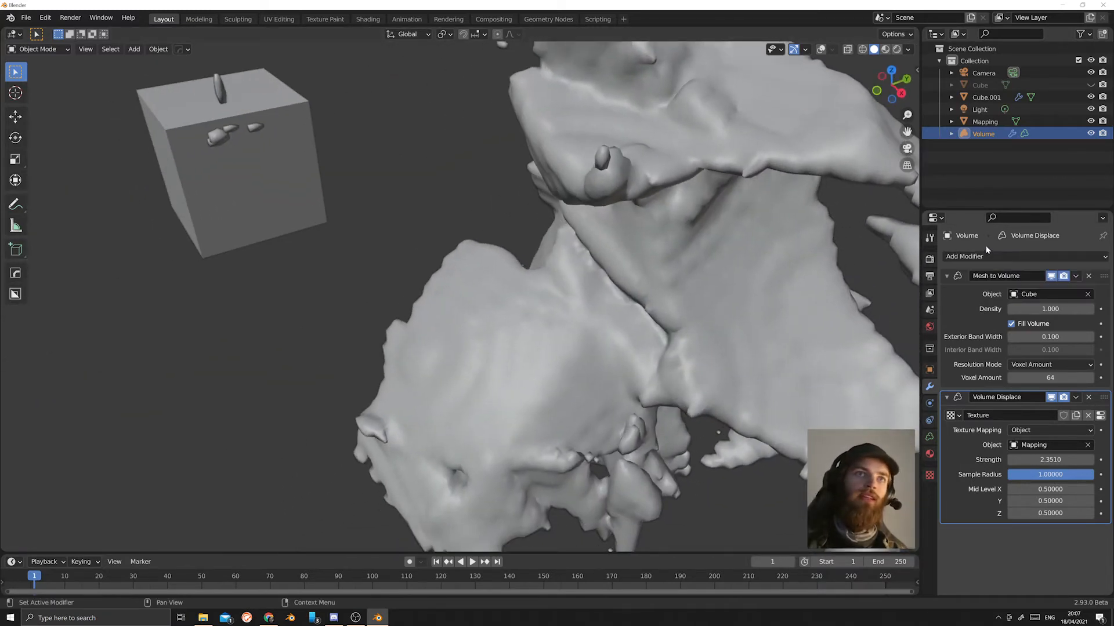
{"action": "left_click", "coordinate": [750, 340]}
{"action": "mouse_move", "coordinate": [750, 339]}
{"action": "middle_mouse_down"}
{"action": "mouse_move", "coordinate": [776, 335]}
{"action": "mouse_move", "coordinate": [754, 324]}
{"action": "middle_mouse_up"}
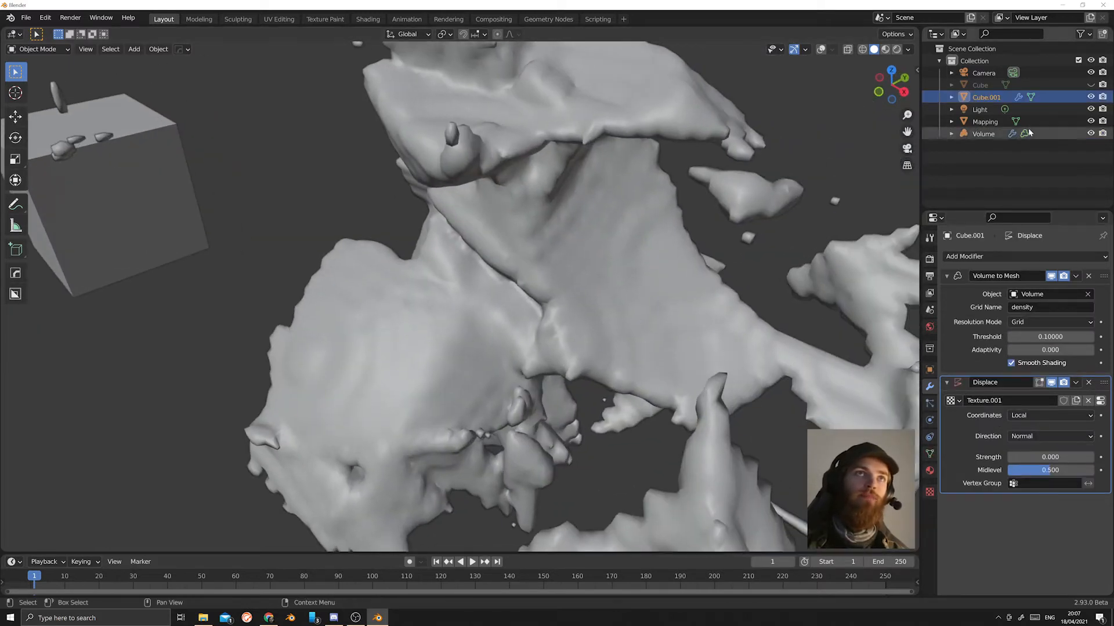
{"action": "left_click", "coordinate": [1035, 257]}
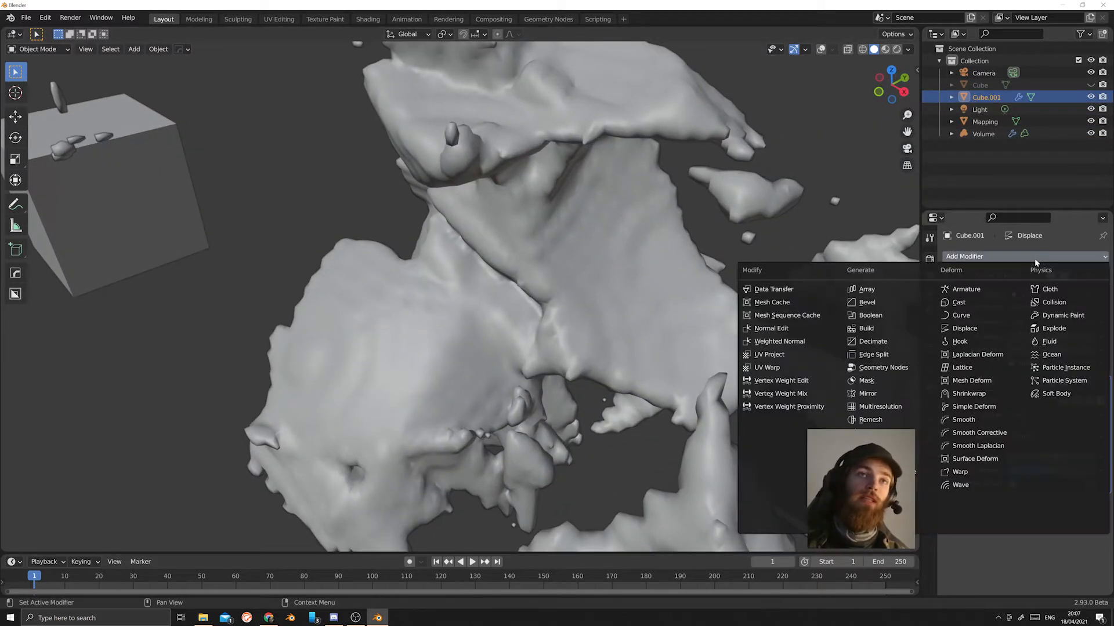
{"action": "left_click", "coordinate": [989, 425]}
{"action": "middle_click_drag", "start_coordinate": [667, 377], "coordinate": [592, 365]}
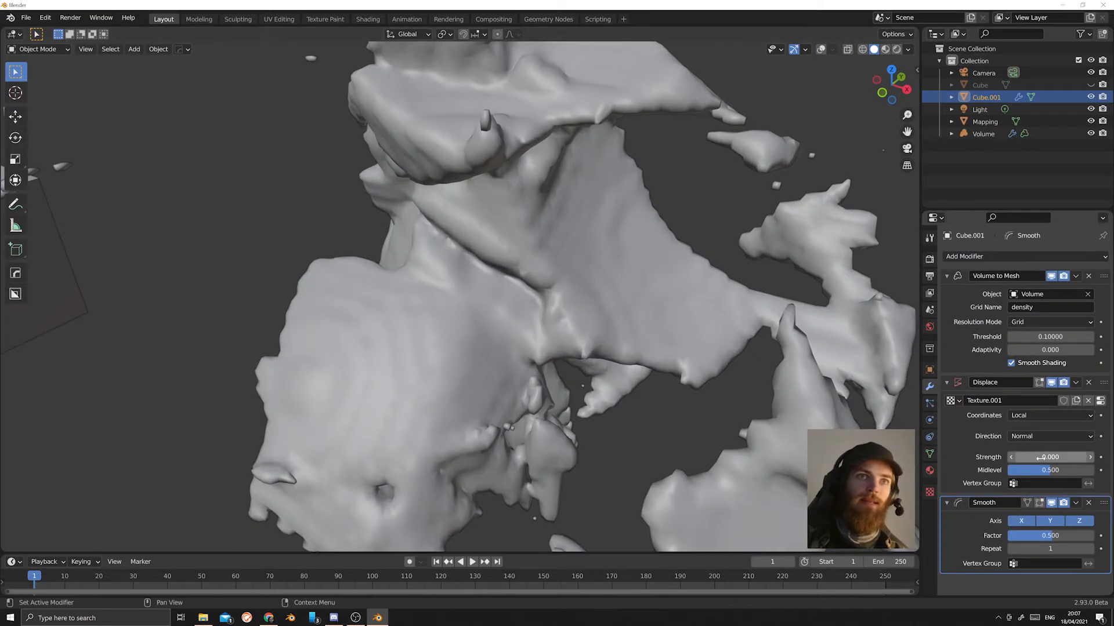
{"action": "mouse_move", "coordinate": [1030, 548]}
{"action": "left_mouse_down"}
{"action": "mouse_move", "coordinate": [1048, 549]}
{"action": "mouse_move", "coordinate": [1033, 549]}
{"action": "left_mouse_up"}
Move the Displace modifier after the Smooth modifier and set its strength to 0.230 and midlevel to 0.236.
{"action": "left_click", "coordinate": [1104, 384]}
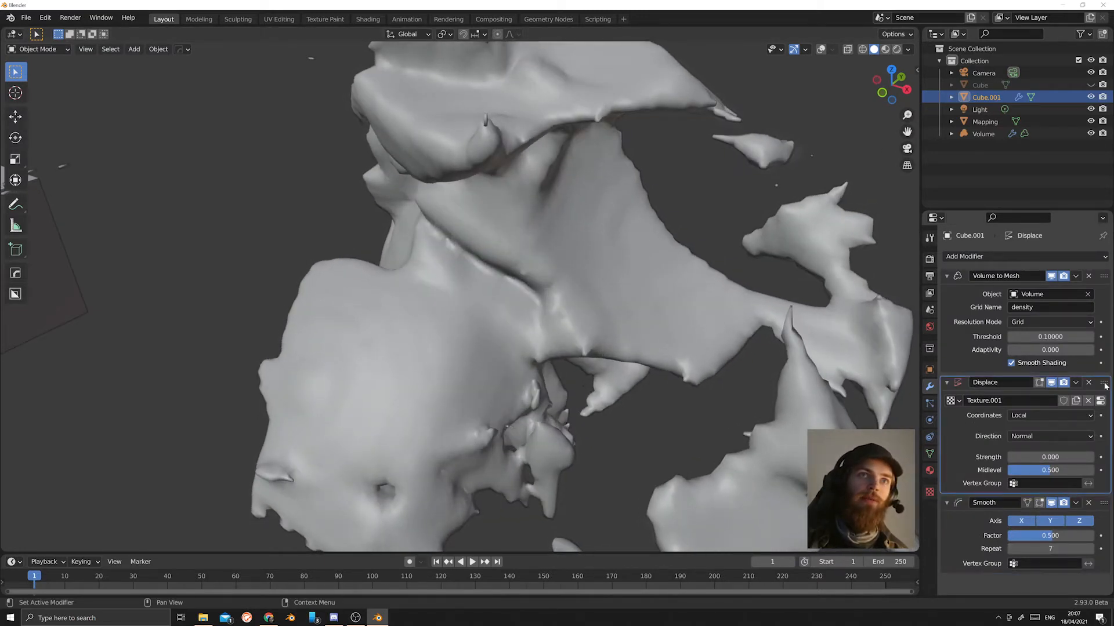
{"action": "left_click_drag", "start_coordinate": [1103, 382], "coordinate": [1104, 462]}
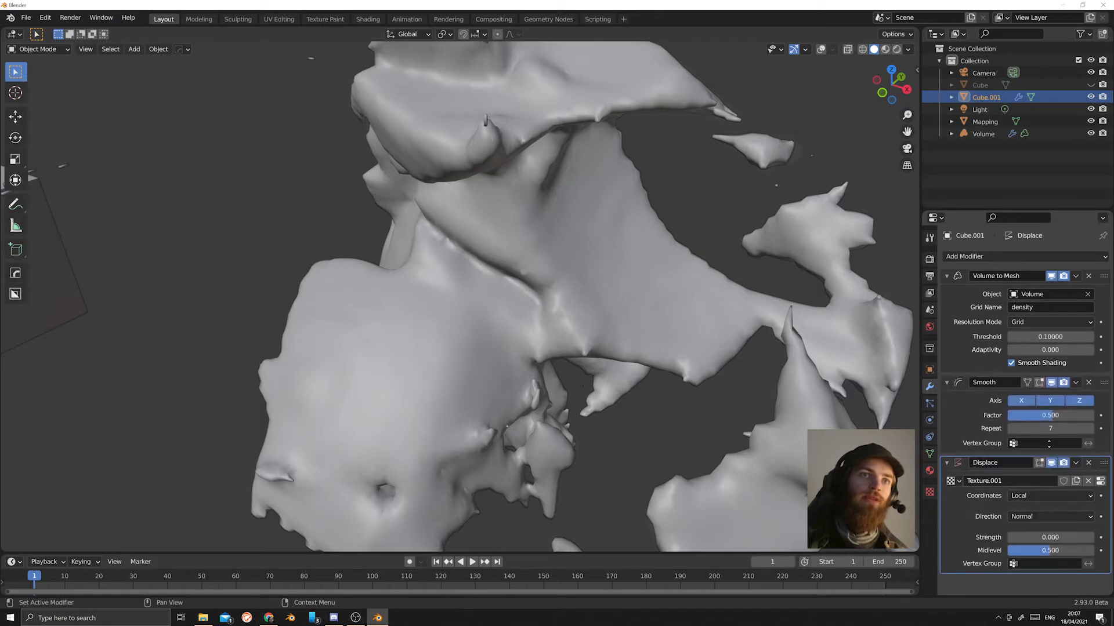
{"action": "mouse_move", "coordinate": [1038, 537]}
{"action": "left_mouse_down"}
{"action": "mouse_move", "coordinate": [1067, 537]}
{"action": "mouse_move", "coordinate": [1033, 537]}
{"action": "mouse_move", "coordinate": [1048, 538]}
{"action": "mouse_move", "coordinate": [1024, 550]}
{"action": "mouse_move", "coordinate": [1042, 537]}
{"action": "left_mouse_up"}
Examine the smoothed and displaced mesh near and far from several angles.
{"action": "scroll", "coordinate": [690, 344], "scroll_direction": "down", "scroll_amount": 5}
{"action": "middle_click_drag", "start_coordinate": [690, 345], "coordinate": [522, 256]}
{"action": "scroll", "coordinate": [559, 257], "scroll_direction": "up", "scroll_amount": 5}
{"action": "scroll", "coordinate": [559, 257], "scroll_direction": "down", "scroll_amount": 6}
{"action": "scroll", "coordinate": [599, 381], "scroll_direction": "up", "scroll_amount": 6}
{"action": "scroll", "coordinate": [592, 261], "scroll_direction": "down", "scroll_amount": 6}
{"action": "scroll", "coordinate": [662, 311], "scroll_direction": "up", "scroll_amount": 3}
{"action": "scroll", "coordinate": [604, 279], "scroll_direction": "down", "scroll_amount": 4}
{"action": "scroll", "coordinate": [504, 330], "scroll_direction": "up", "scroll_amount": 6}
{"action": "scroll", "coordinate": [502, 329], "scroll_direction": "down", "scroll_amount": 2}
{"action": "mouse_move", "coordinate": [503, 330]}
{"action": "middle_mouse_down"}
{"action": "mouse_move", "coordinate": [634, 398]}
{"action": "mouse_move", "coordinate": [382, 331]}
{"action": "mouse_move", "coordinate": [494, 350]}
{"action": "mouse_move", "coordinate": [507, 341]}
{"action": "mouse_move", "coordinate": [487, 325]}
{"action": "middle_mouse_up"}
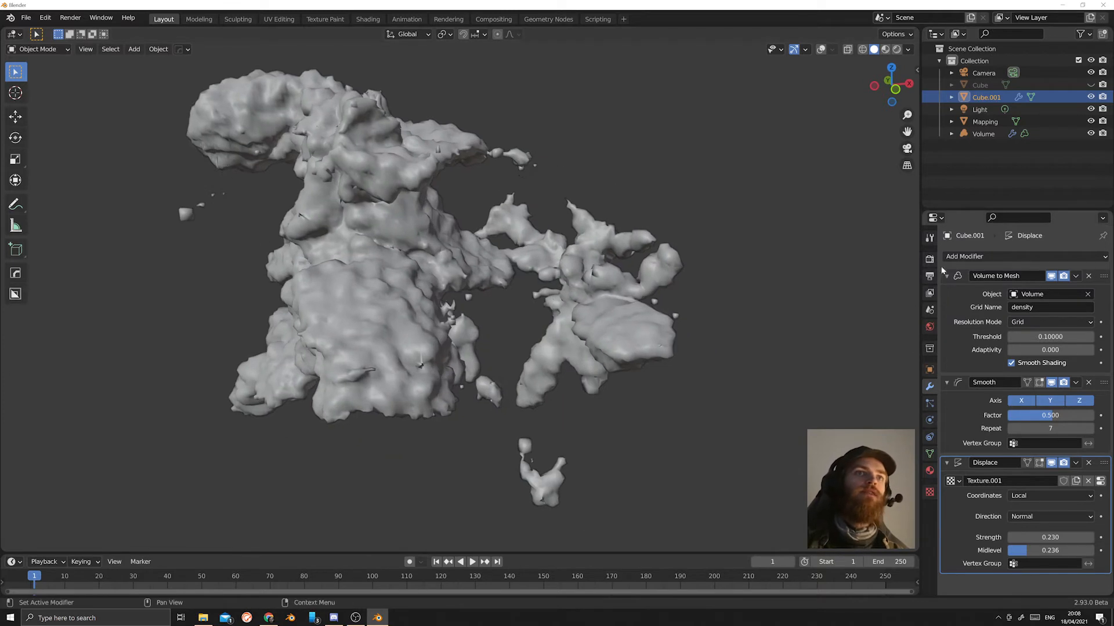
Add a Vertex Weight Edit modifier to the organic mesh after the Displace modifier.
{"action": "left_click", "coordinate": [966, 256]}
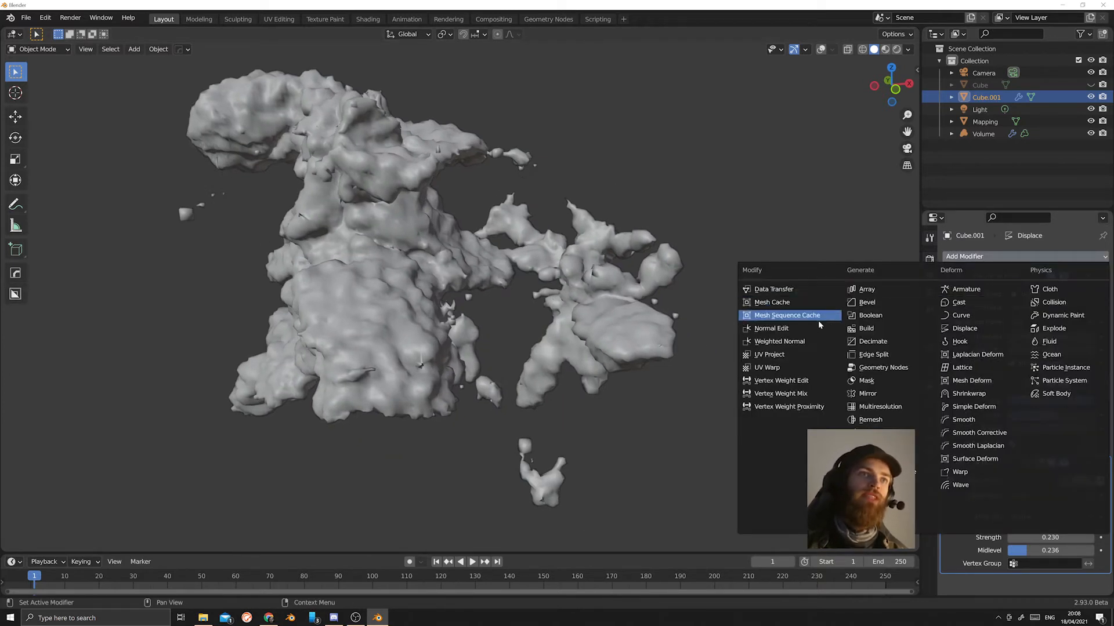
{"action": "left_click", "coordinate": [828, 384]}
{"action": "scroll", "coordinate": [1007, 509], "scroll_direction": "down", "scroll_amount": 5}
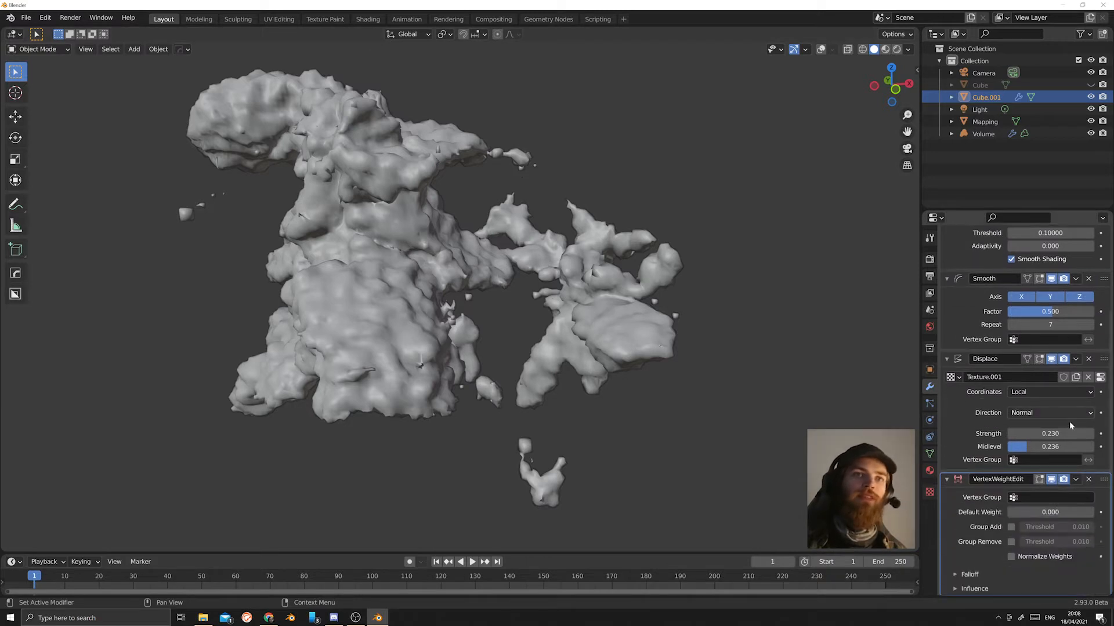
{"action": "middle_click_drag", "start_coordinate": [607, 398], "coordinate": [554, 347]}
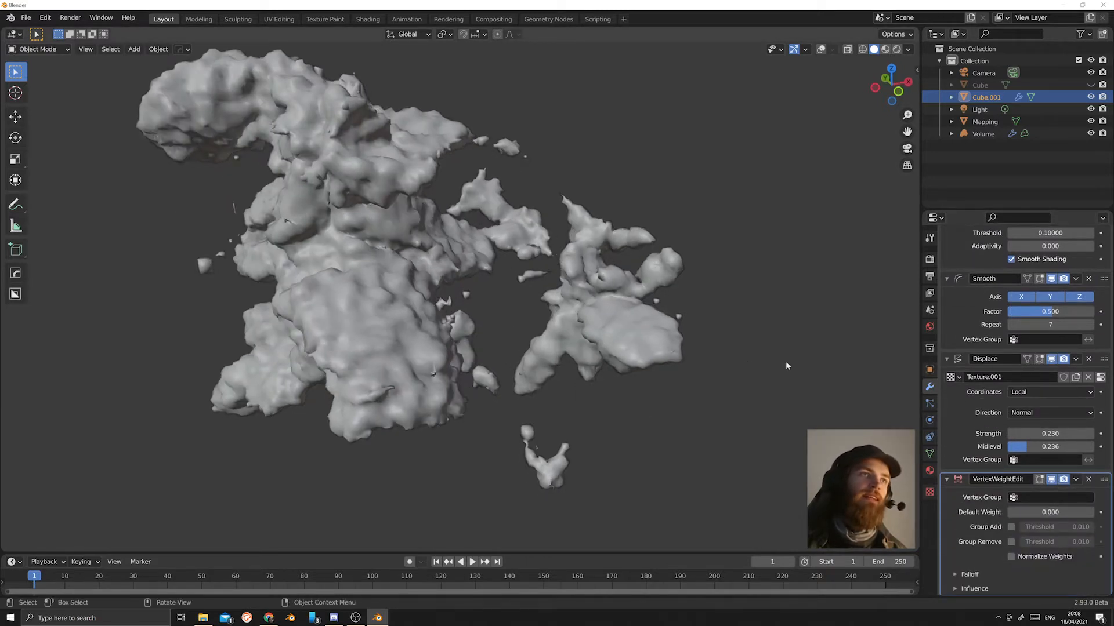
Assign the base cube's vertices to a new vertex group and use that group in the Vertex Weight Edit modifier.
{"action": "key", "text": "Tab"}
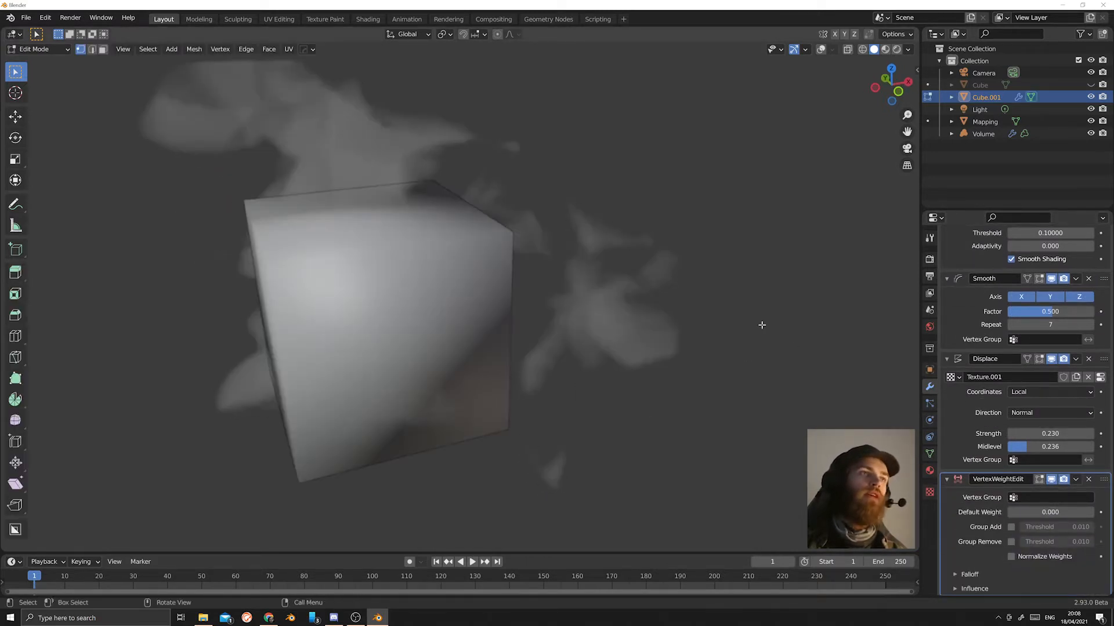
{"action": "key", "text": "ctrl+g"}
{"action": "left_click", "coordinate": [761, 326]}
{"action": "key", "text": "Tab"}
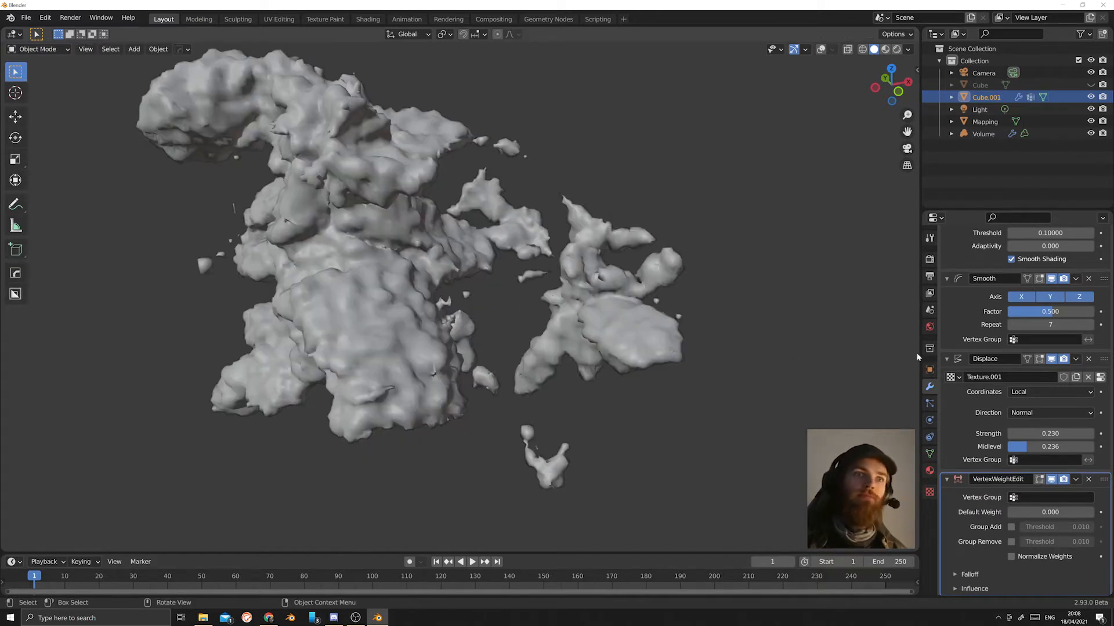
{"action": "left_click", "coordinate": [1014, 500]}
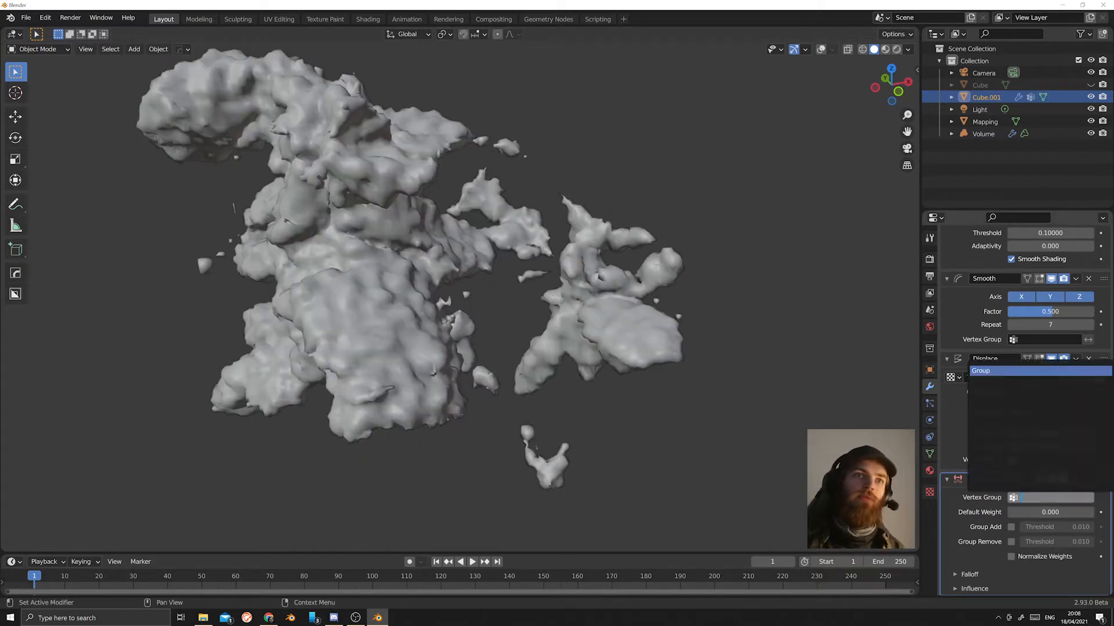
{"action": "left_click", "coordinate": [1020, 371]}
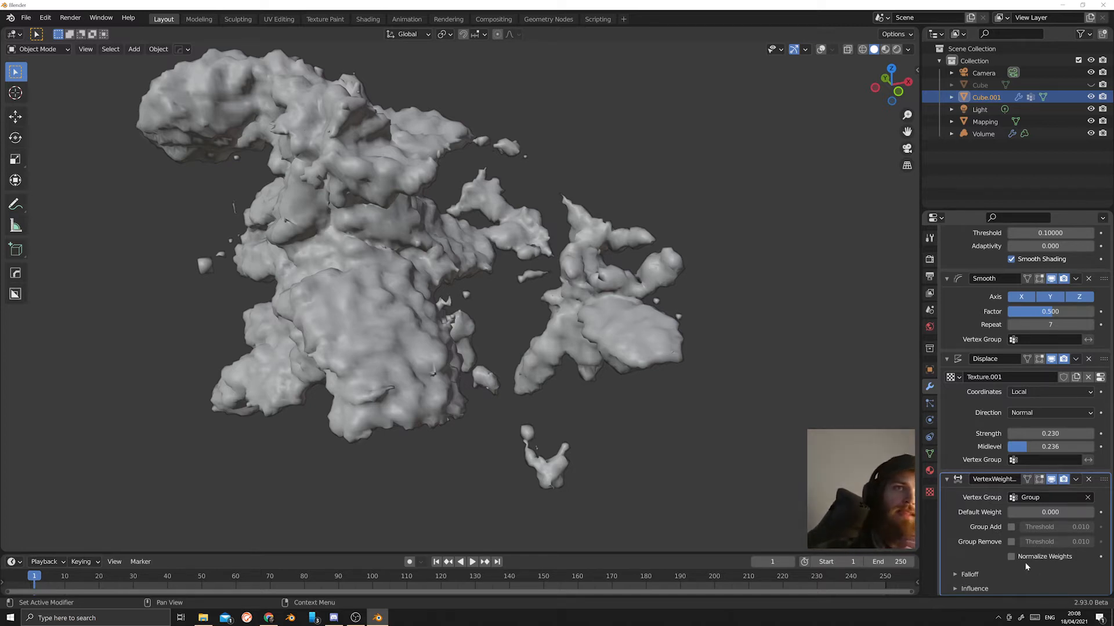
Create a new mask texture for the Vertex Weight Edit modifier's influence.
{"action": "left_click", "coordinate": [976, 590]}
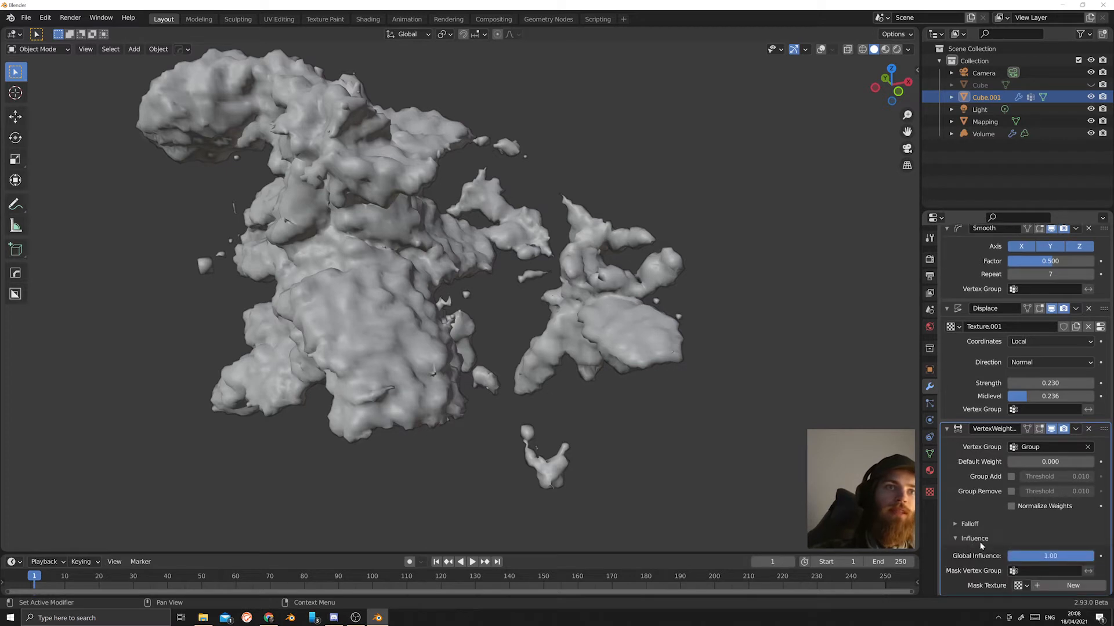
{"action": "left_click", "coordinate": [1019, 587]}
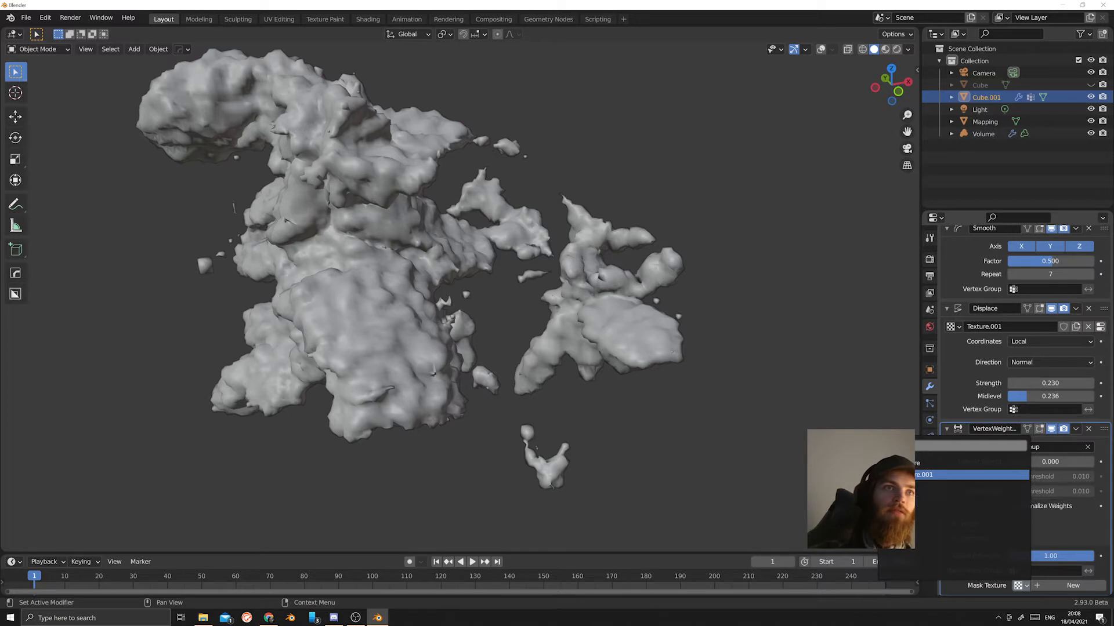
{"action": "left_click", "coordinate": [951, 604]}
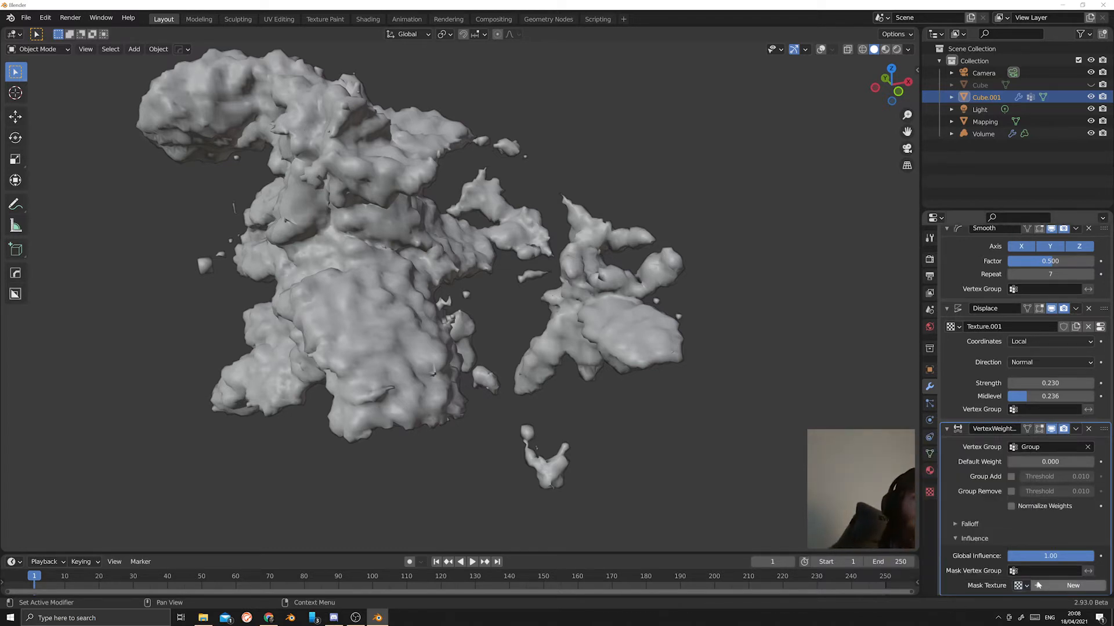
{"action": "left_click", "coordinate": [1073, 586]}
Set the size of the Displace modifier's Clouds texture to 0.75.
{"action": "left_click", "coordinate": [930, 492]}
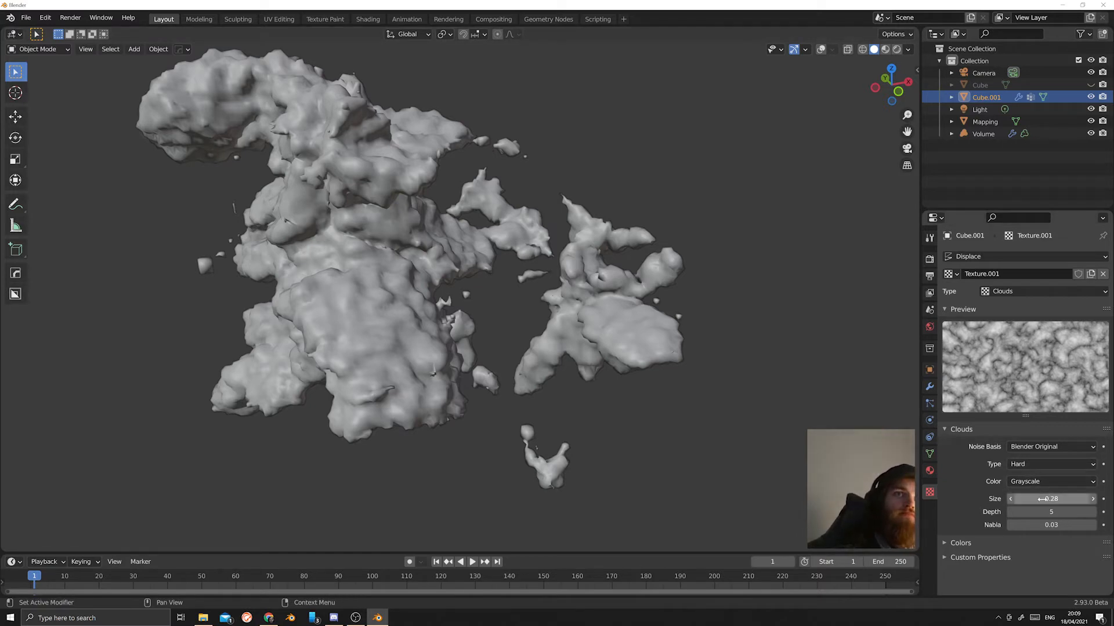
{"action": "left_click_drag", "start_coordinate": [1041, 499], "coordinate": [1096, 499]}
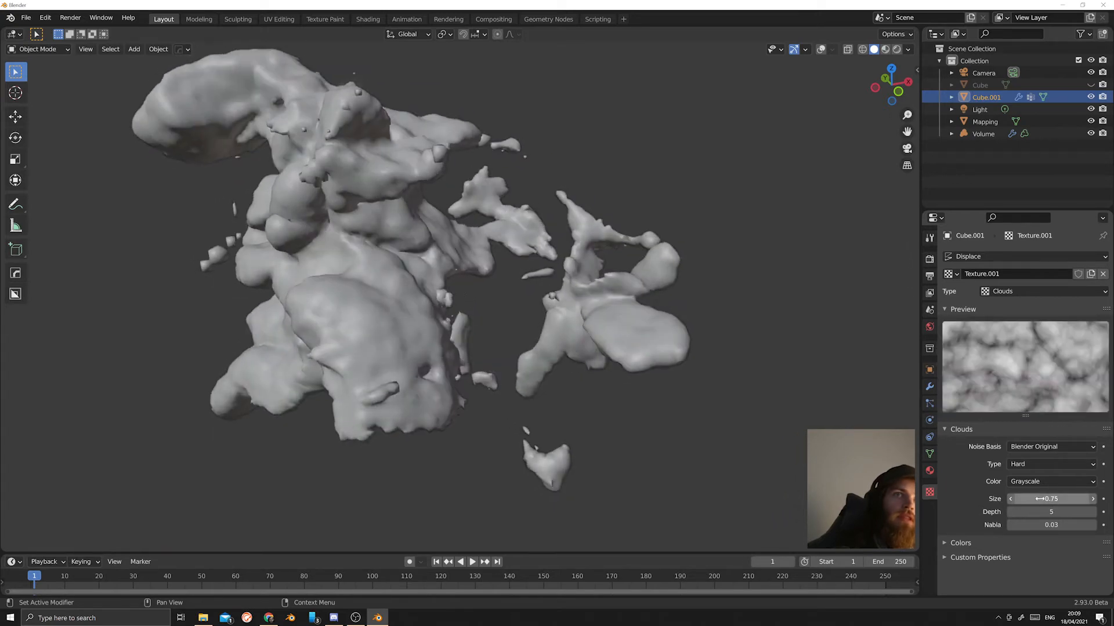
Set the Vertex Weight Edit falloff to Custom Curve and reverse the curve so it runs from 1 down to 0.
{"action": "left_click", "coordinate": [930, 385]}
{"action": "scroll", "coordinate": [976, 513], "scroll_direction": "down", "scroll_amount": 12}
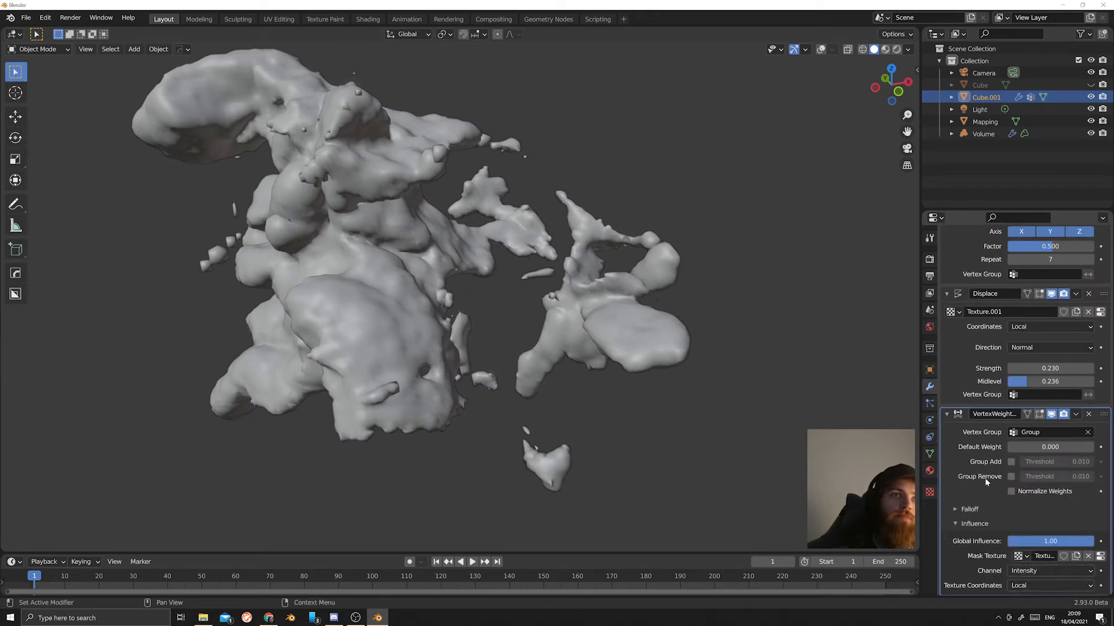
{"action": "left_click", "coordinate": [975, 524]}
{"action": "scroll", "coordinate": [969, 574], "scroll_direction": "down", "scroll_amount": 1}
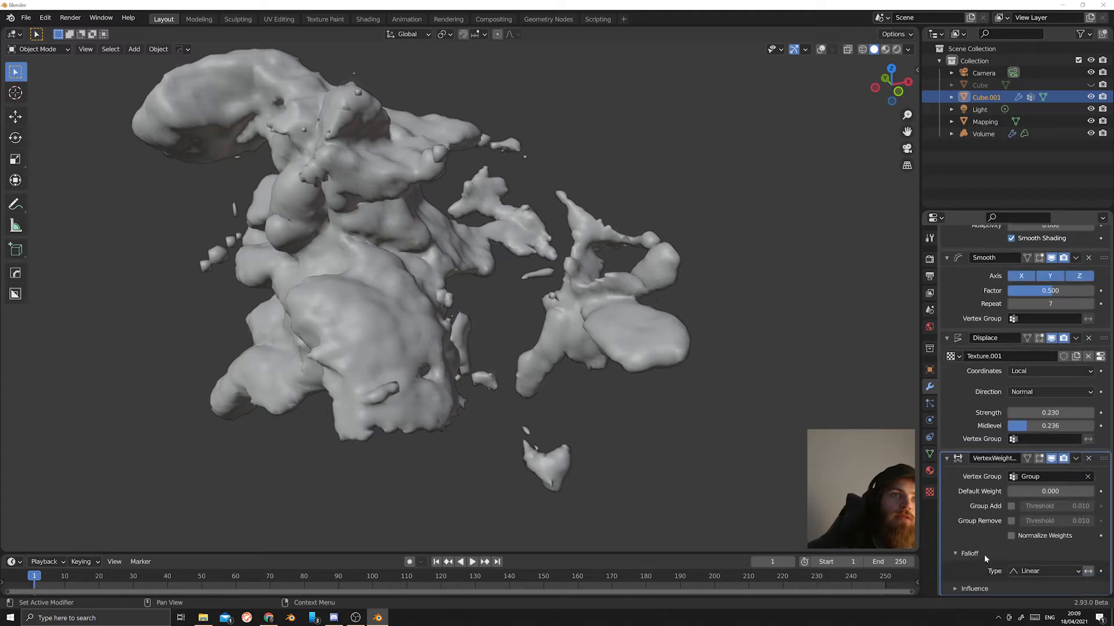
{"action": "left_click", "coordinate": [1015, 571]}
{"action": "left_click", "coordinate": [1027, 542]}
{"action": "scroll", "coordinate": [972, 534], "scroll_direction": "down", "scroll_amount": 5}
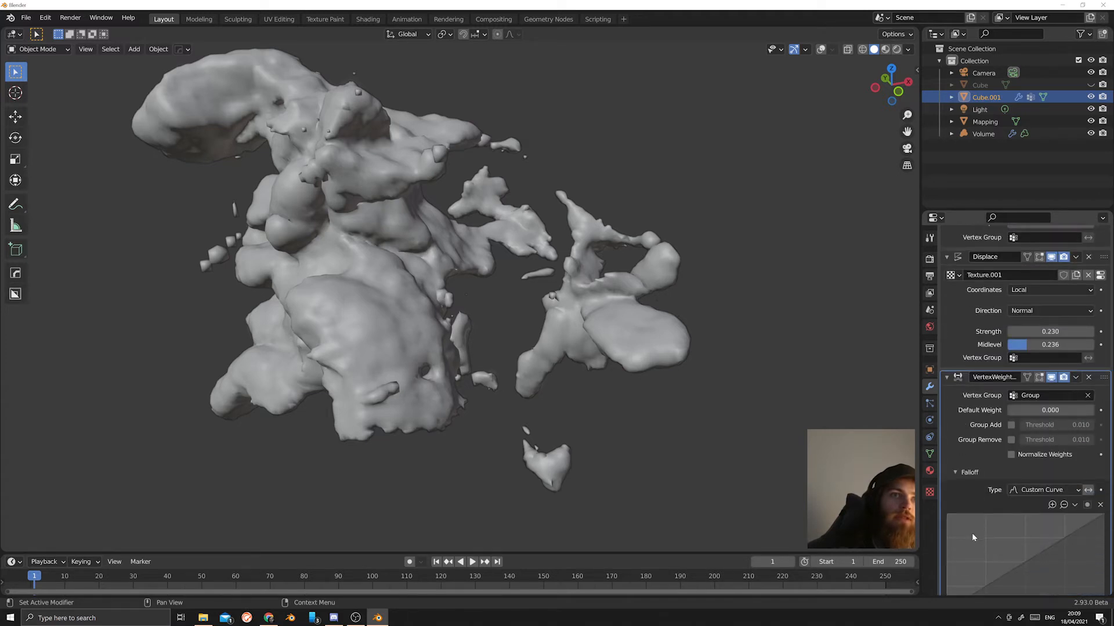
{"action": "left_click_drag", "start_coordinate": [945, 579], "coordinate": [969, 496]}
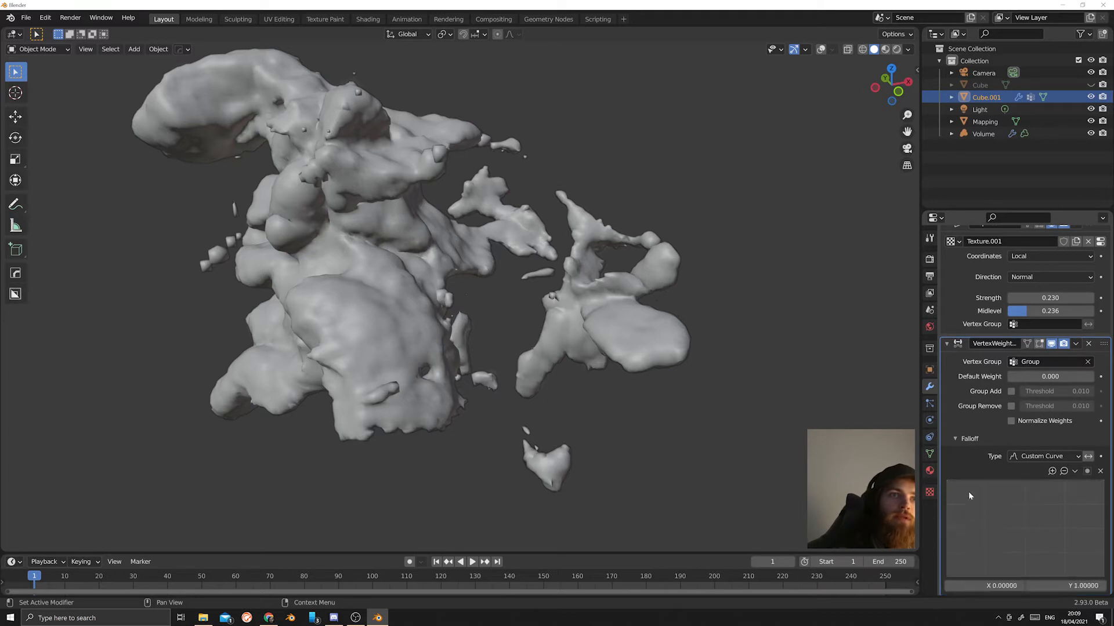
{"action": "left_click_drag", "start_coordinate": [1103, 482], "coordinate": [1103, 576]}
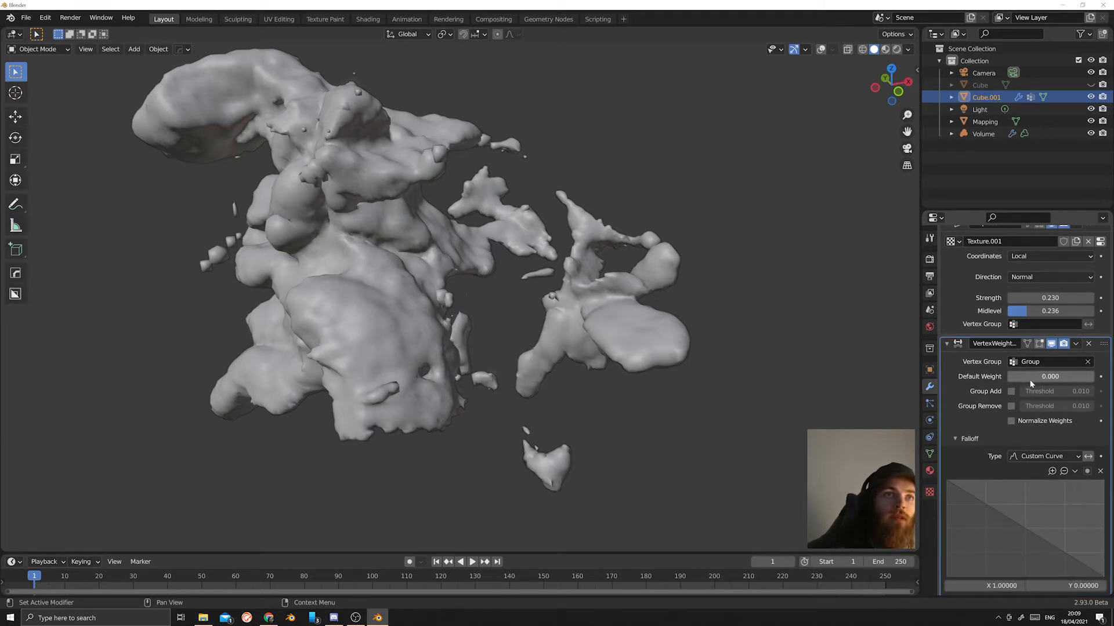
Set the Vertex Weight Edit modifier's default weight to 0.287.
{"action": "left_click_drag", "start_coordinate": [1031, 381], "coordinate": [1052, 381]}
{"action": "scroll", "coordinate": [958, 402], "scroll_direction": "down", "scroll_amount": 1}
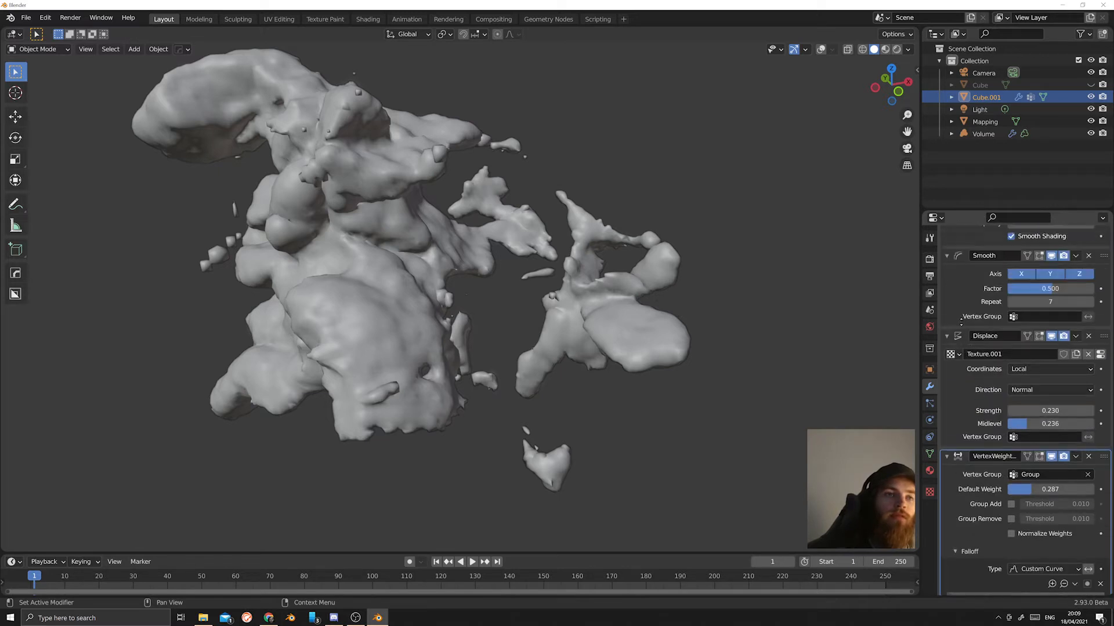
{"action": "scroll", "coordinate": [969, 394], "scroll_direction": "up", "scroll_amount": 10}
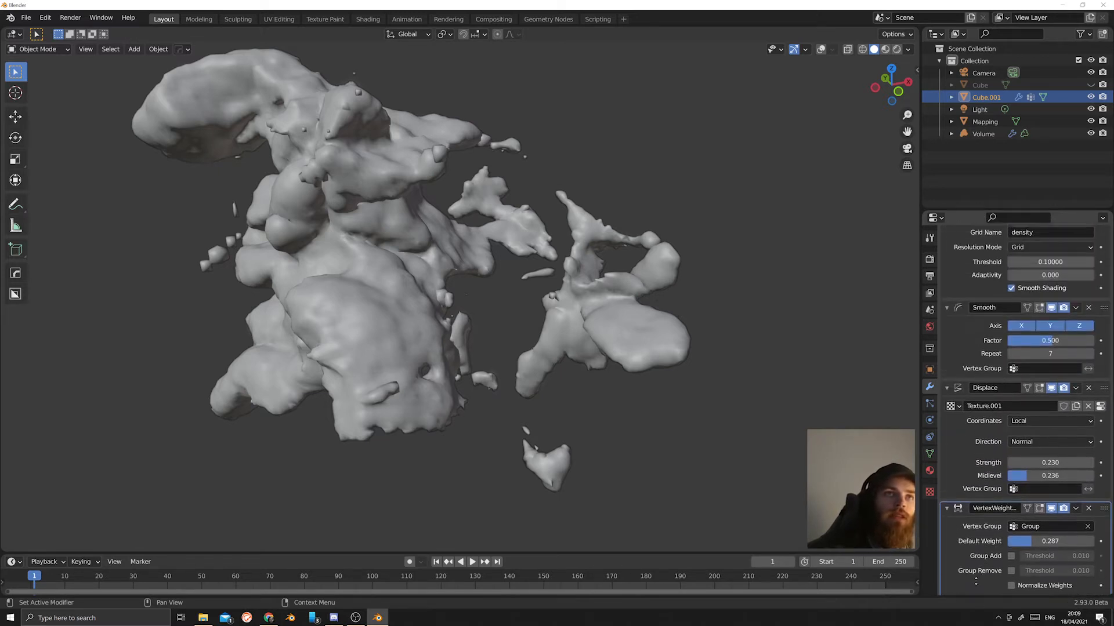
Add a second Smooth modifier limited to the vertex group "Group" with Repeat set to 20.
{"action": "left_click", "coordinate": [979, 259]}
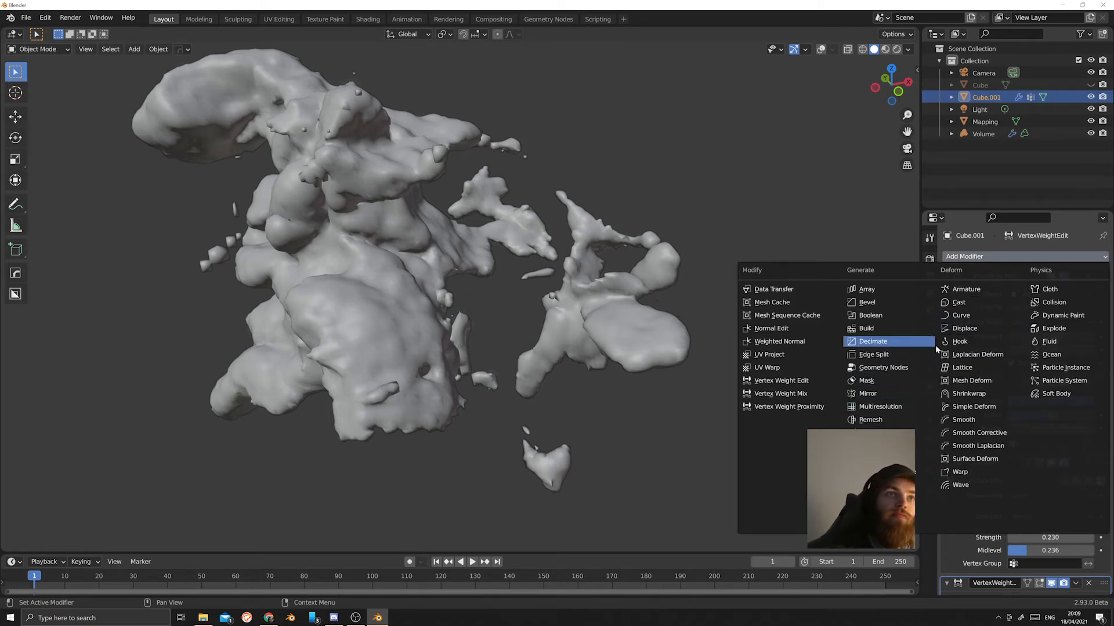
{"action": "left_click", "coordinate": [979, 420]}
{"action": "scroll", "coordinate": [991, 497], "scroll_direction": "down", "scroll_amount": 10}
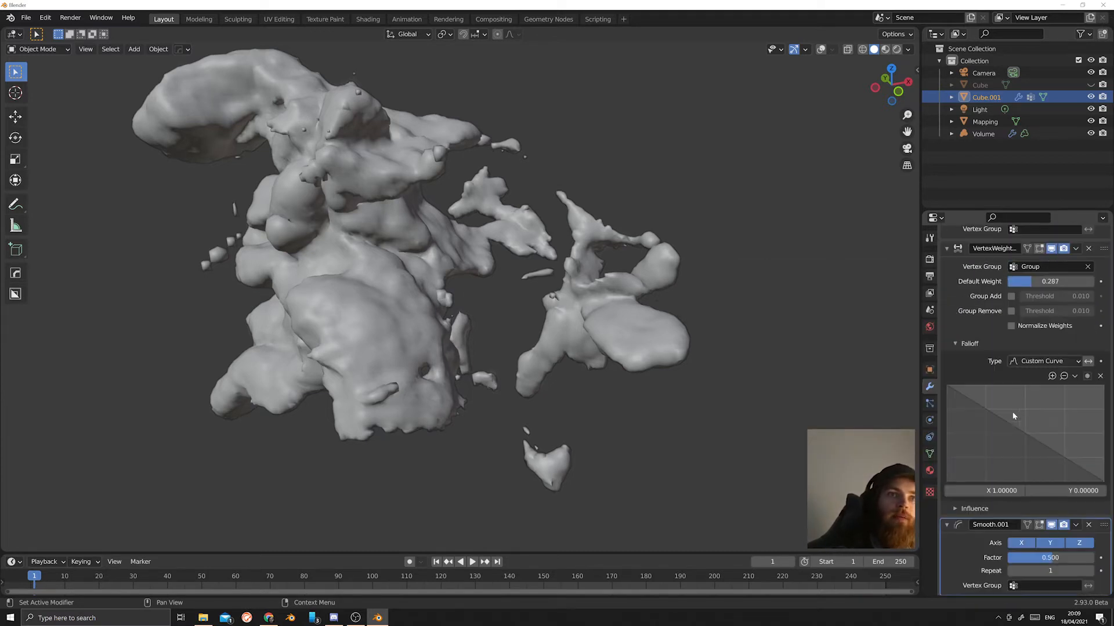
{"action": "left_click", "coordinate": [1012, 586]}
{"action": "left_click", "coordinate": [1006, 459]}
{"action": "left_click_drag", "start_coordinate": [1045, 567], "coordinate": [1094, 566]}
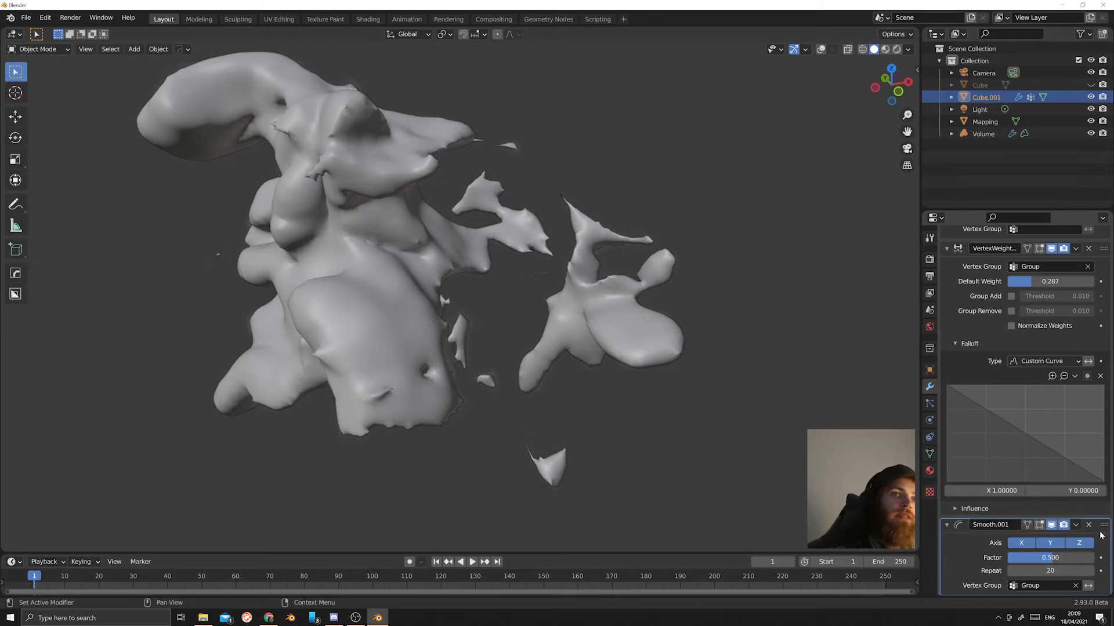
Set the Vertex Weight Edit default weight to 0 and enable Group Add with threshold 0.343 and Group Remove with threshold 0.
{"action": "scroll", "coordinate": [979, 492], "scroll_direction": "up", "scroll_amount": 2}
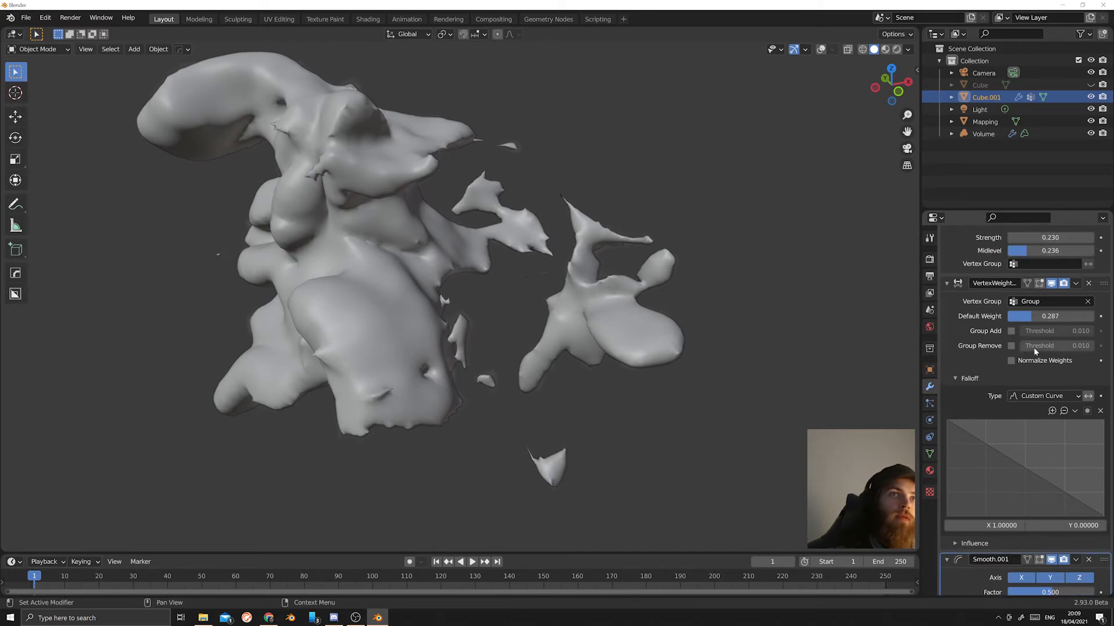
{"action": "left_click_drag", "start_coordinate": [1037, 320], "coordinate": [1009, 320]}
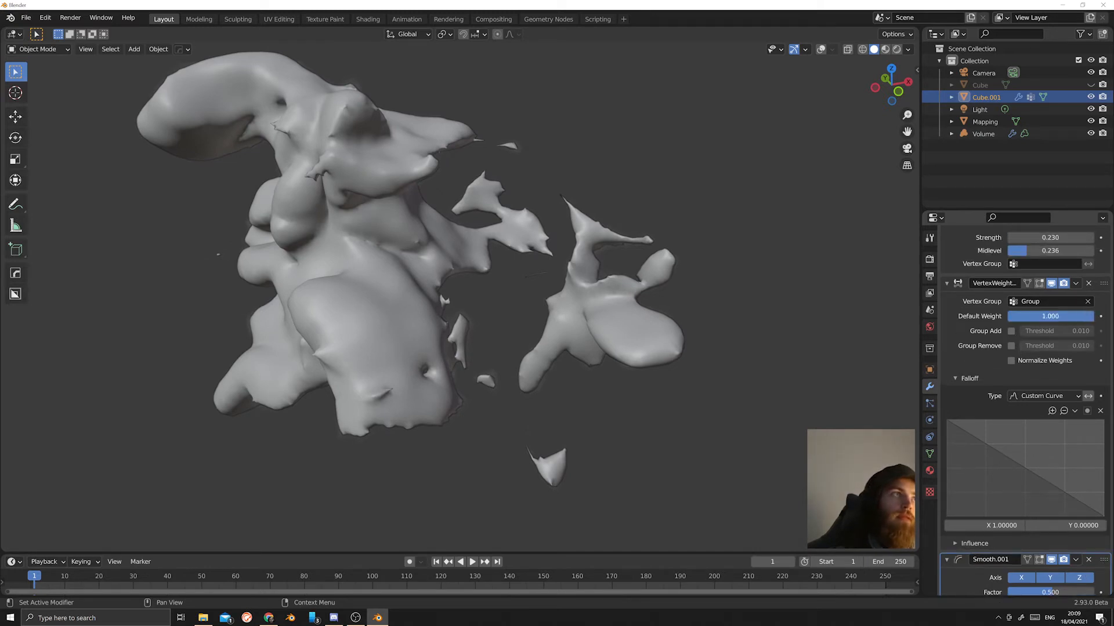
{"action": "left_click_drag", "start_coordinate": [1093, 316], "coordinate": [1008, 316]}
{"action": "left_click", "coordinate": [1010, 331]}
{"action": "left_click", "coordinate": [1011, 346]}
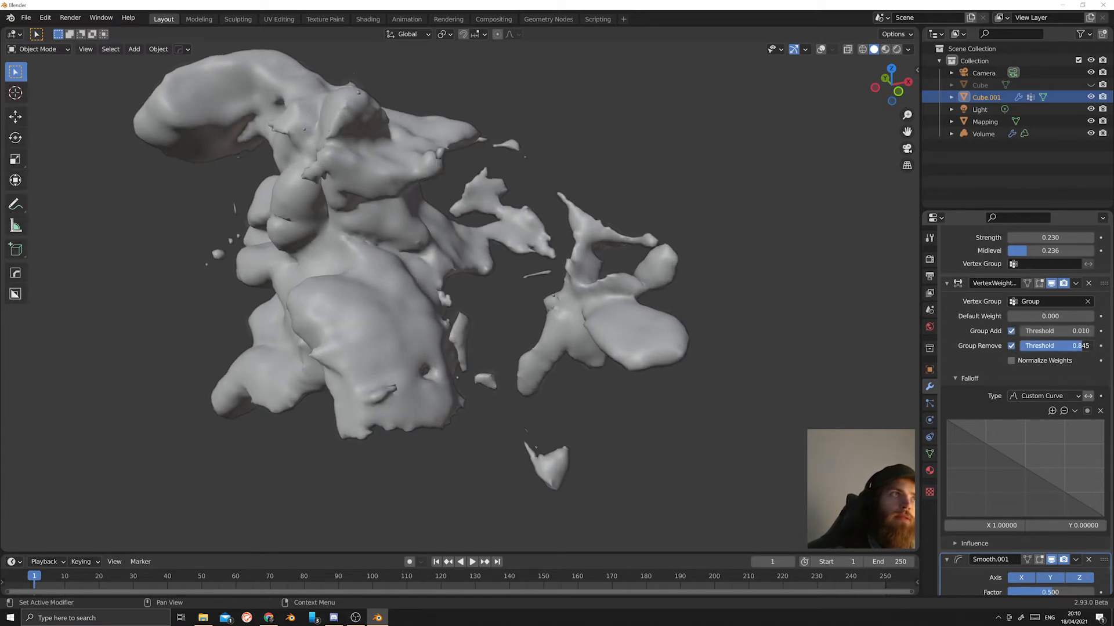
{"action": "left_click_drag", "start_coordinate": [1041, 333], "coordinate": [1070, 333]}
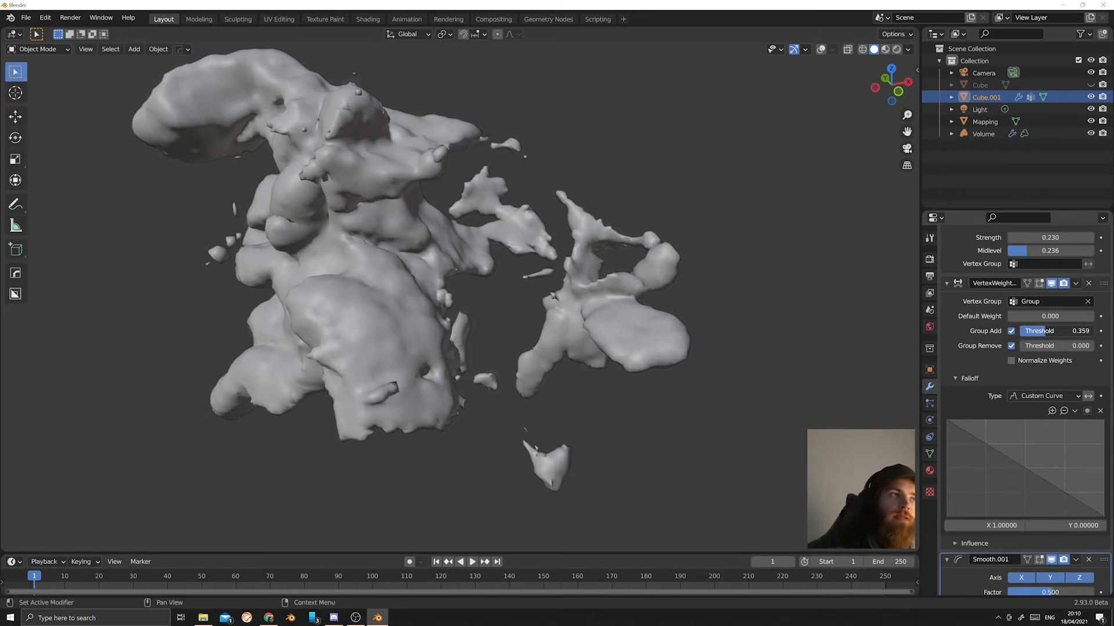
{"action": "left_click_drag", "start_coordinate": [1064, 330], "coordinate": [1025, 331]}
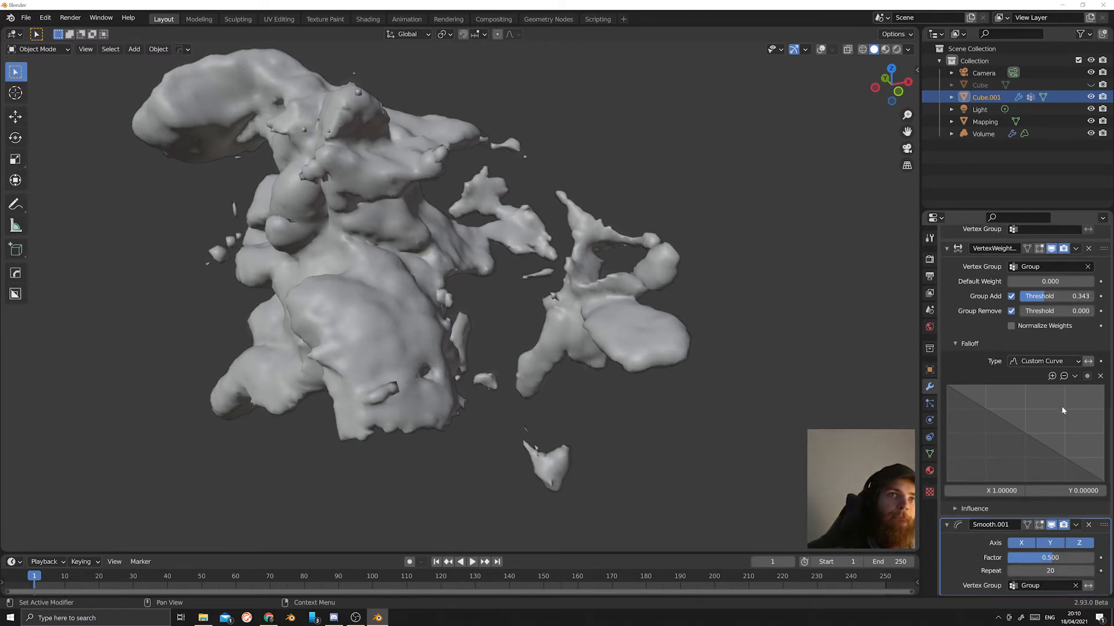
{"action": "scroll", "coordinate": [1062, 406], "scroll_direction": "up", "scroll_amount": 2}
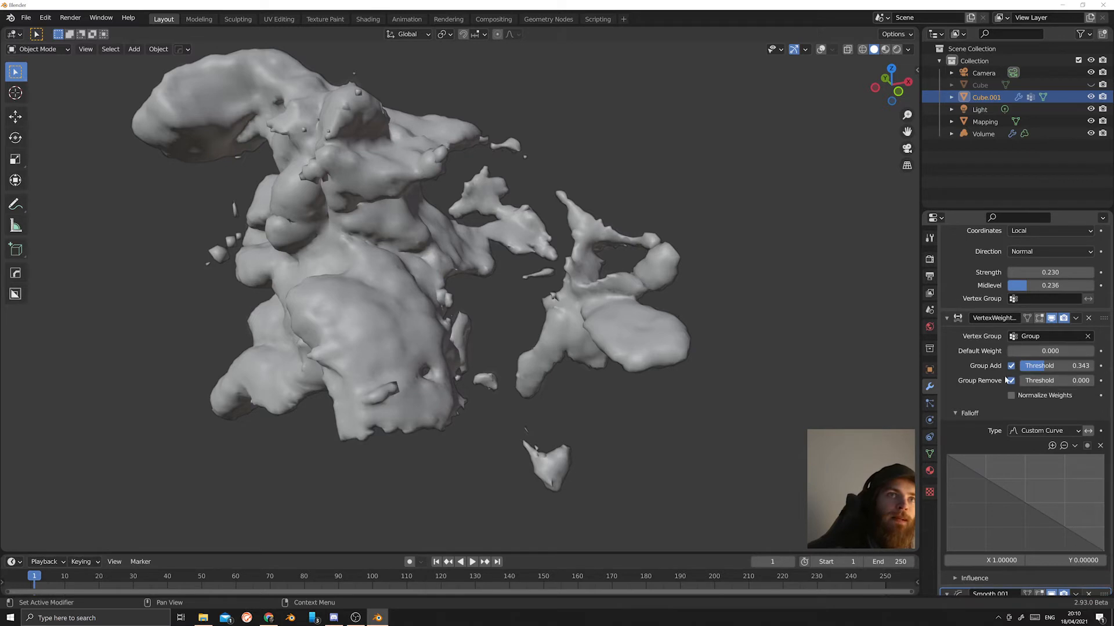
{"action": "scroll", "coordinate": [979, 406], "scroll_direction": "down", "scroll_amount": 3}
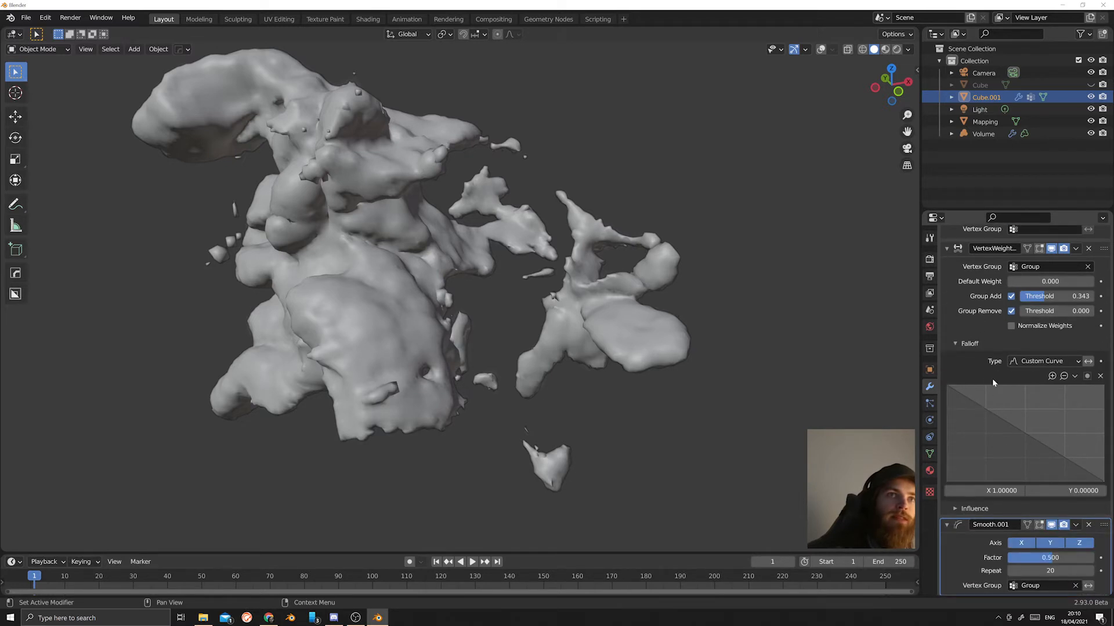
Set the size of the Vertex Weight Edit mask's Clouds texture to 0.85.
{"action": "left_click", "coordinate": [955, 347]}
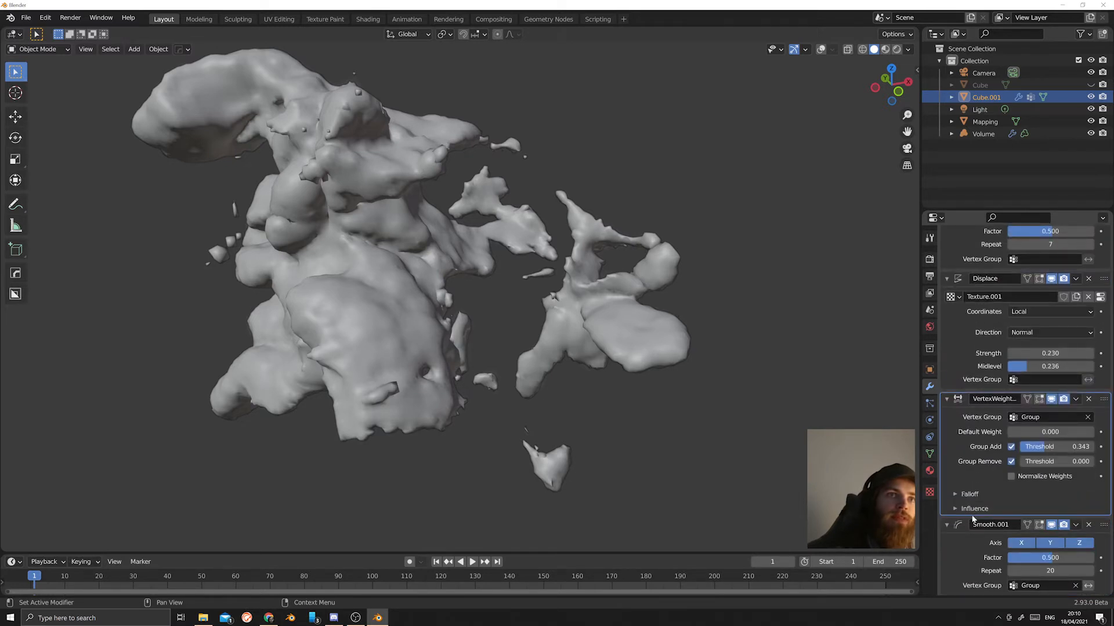
{"action": "scroll", "coordinate": [989, 499], "scroll_direction": "down", "scroll_amount": 3}
{"action": "left_click", "coordinate": [1100, 475]}
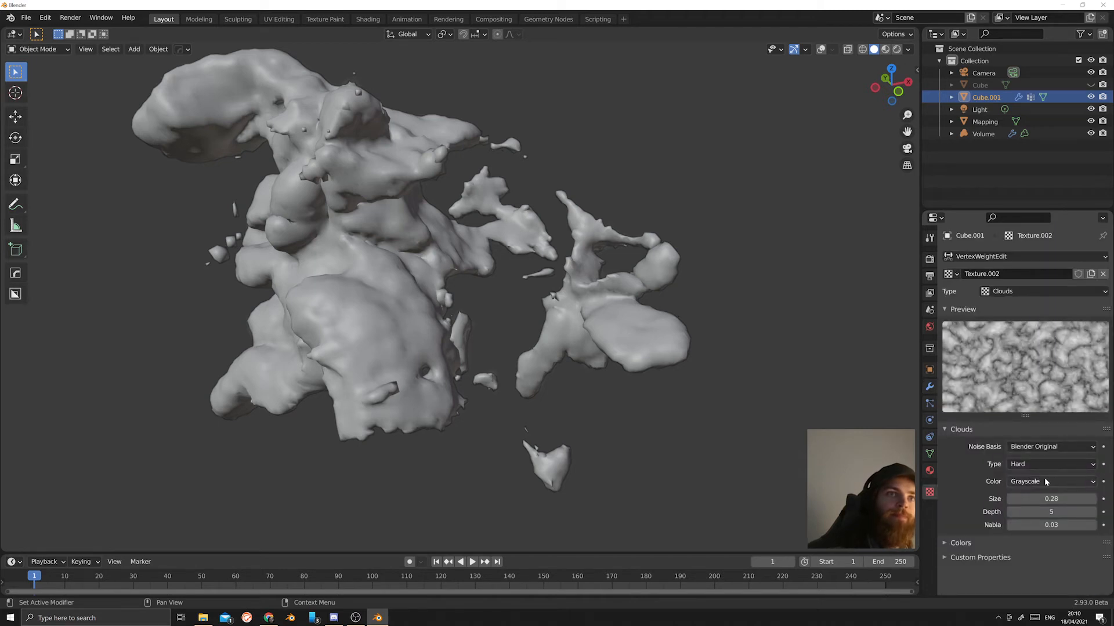
{"action": "left_click_drag", "start_coordinate": [1044, 499], "coordinate": [1079, 499]}
{"action": "scroll", "coordinate": [968, 545], "scroll_direction": "down", "scroll_amount": 4}
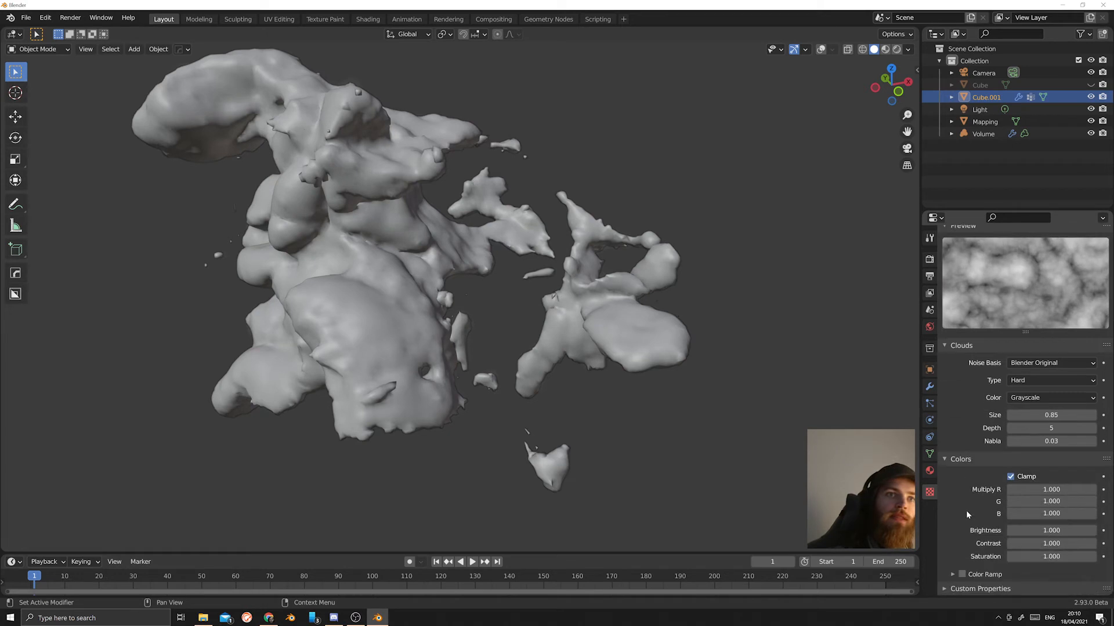
Enable the mask texture's Color Ramp and place the white stop at position 0.385 for a hard black-to-white transition.
{"action": "left_click", "coordinate": [961, 574]}
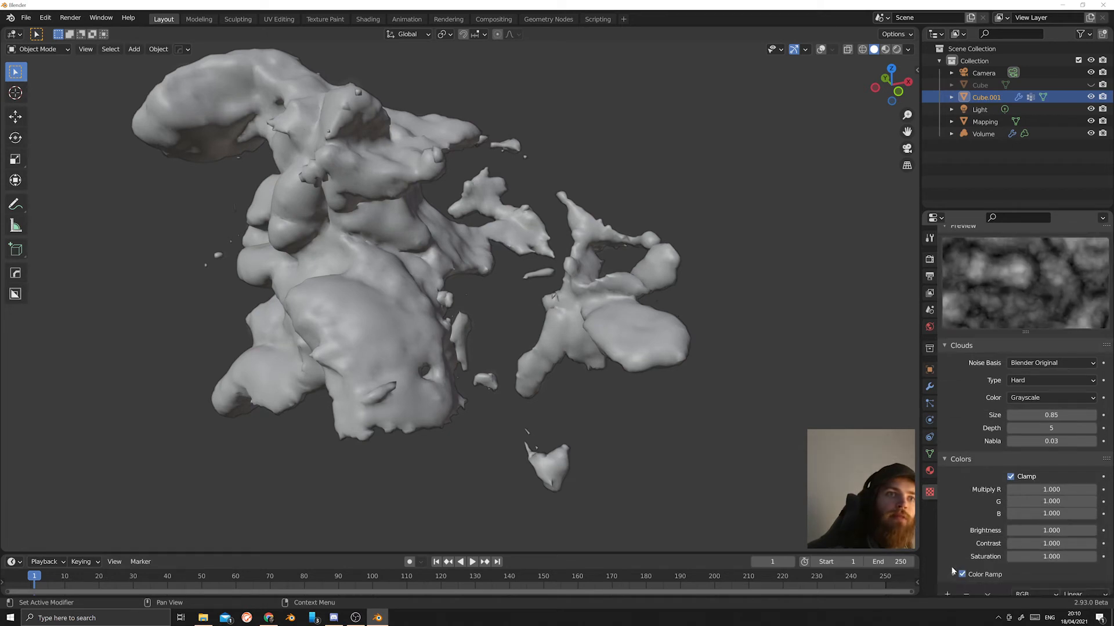
{"action": "scroll", "coordinate": [952, 572], "scroll_direction": "down", "scroll_amount": 3}
{"action": "left_click_drag", "start_coordinate": [943, 555], "coordinate": [1005, 551]}
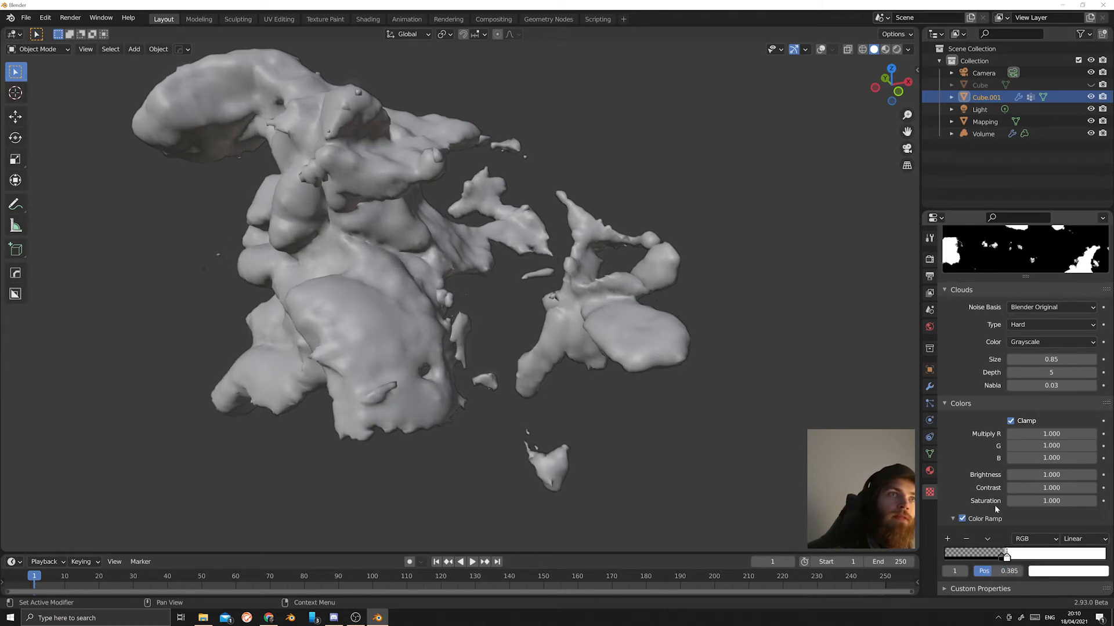
Try different Repeat values on the second Smooth modifier down to 0 and remove that modifier.
{"action": "left_click", "coordinate": [929, 386]}
{"action": "scroll", "coordinate": [1006, 521], "scroll_direction": "down", "scroll_amount": 5}
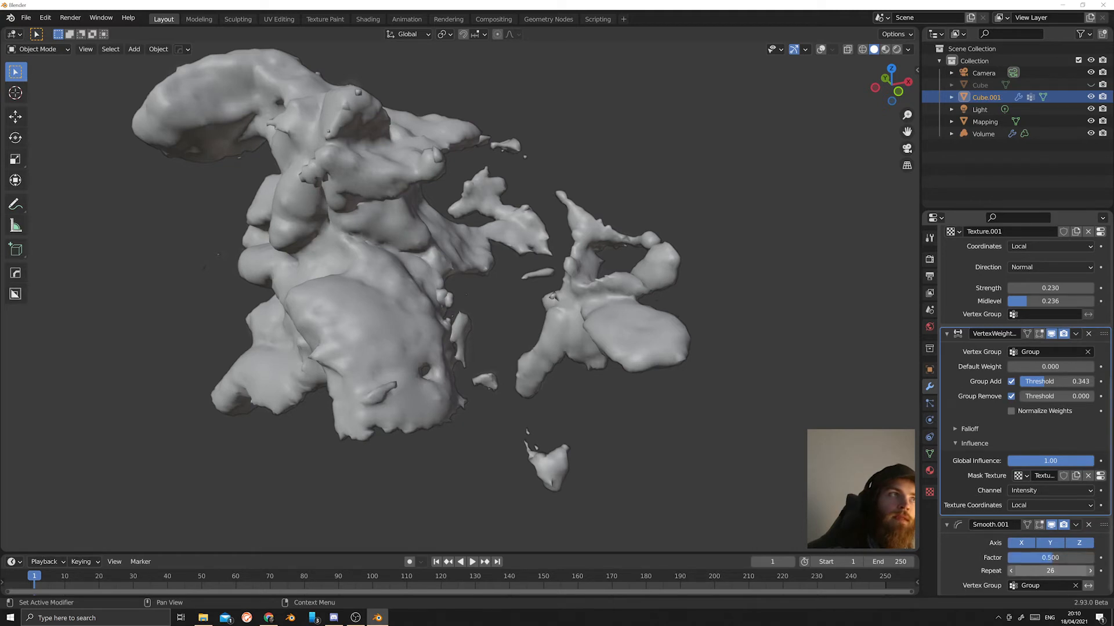
{"action": "mouse_move", "coordinate": [1050, 571]}
{"action": "left_mouse_down"}
{"action": "mouse_move", "coordinate": [1016, 571]}
{"action": "mouse_move", "coordinate": [1050, 571]}
{"action": "left_mouse_up"}
{"action": "left_click_drag", "start_coordinate": [1017, 571], "coordinate": [1044, 571]}
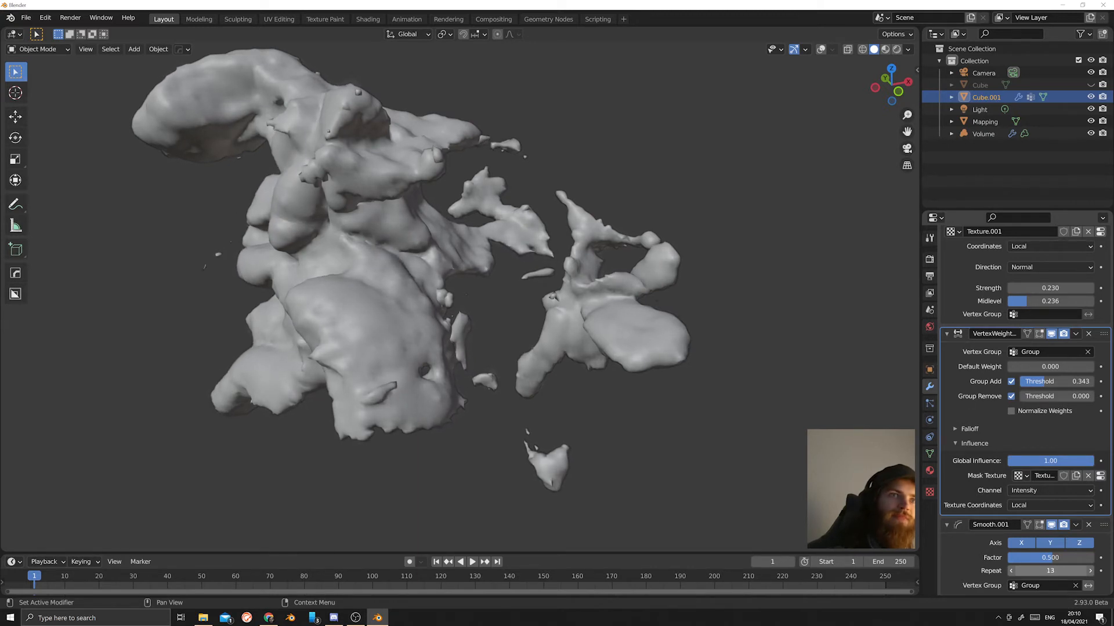
{"action": "left_click_drag", "start_coordinate": [1038, 572], "coordinate": [1016, 572]}
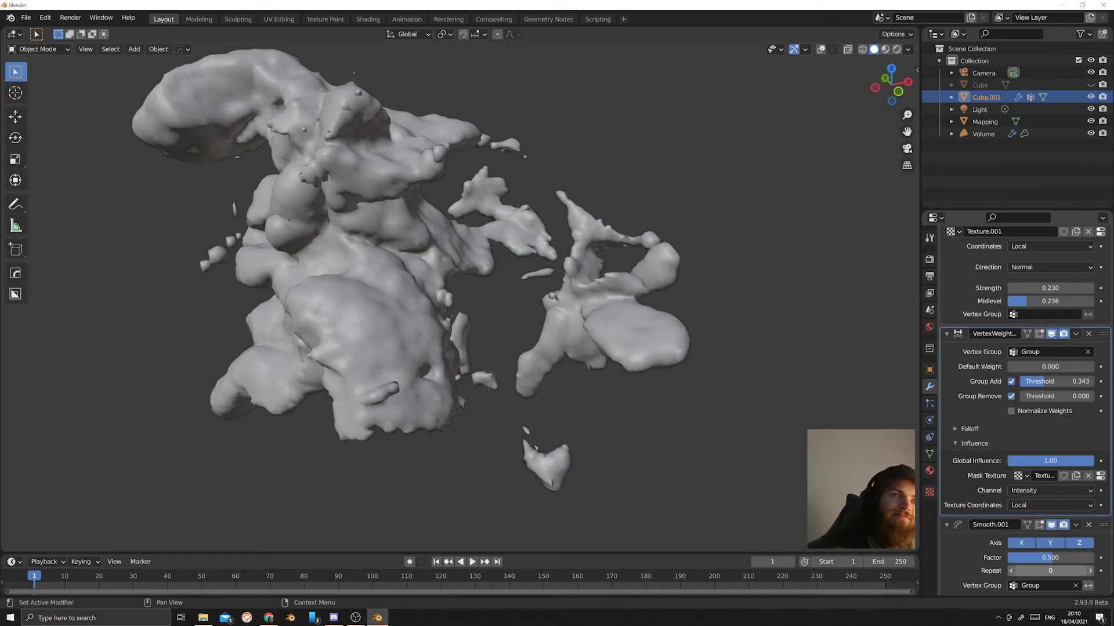
{"action": "left_click", "coordinate": [1090, 524]}
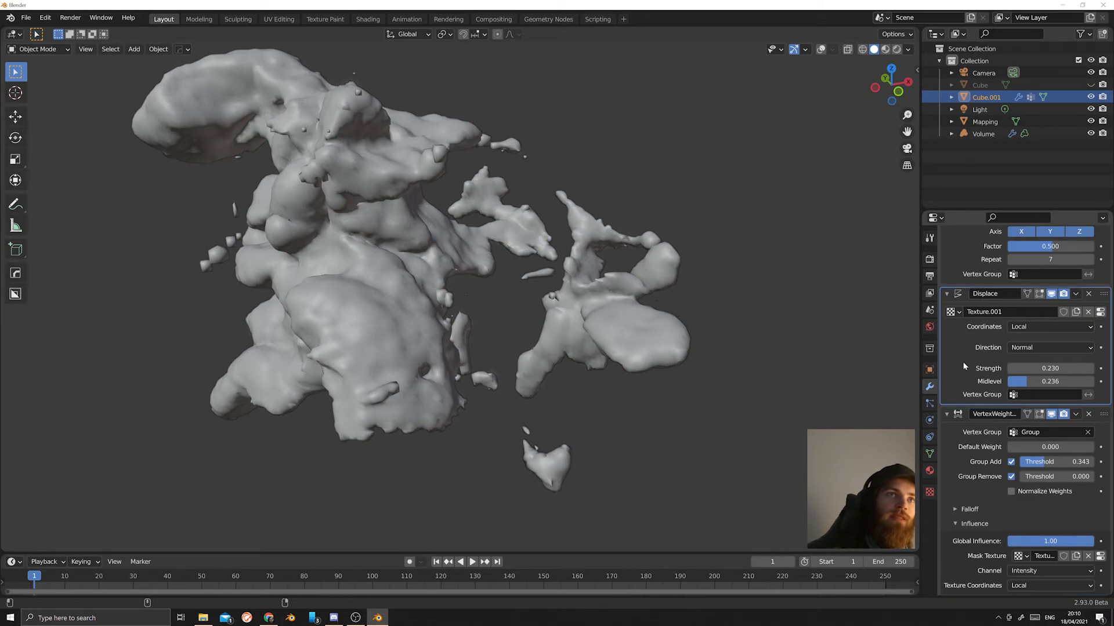
Duplicate the Displace modifier, place the copy below Vertex Weight Edit and limit it to the vertex group "Group".
{"action": "key", "text": "shift+d"}
{"action": "left_click_drag", "start_coordinate": [1104, 417], "coordinate": [1029, 493]}
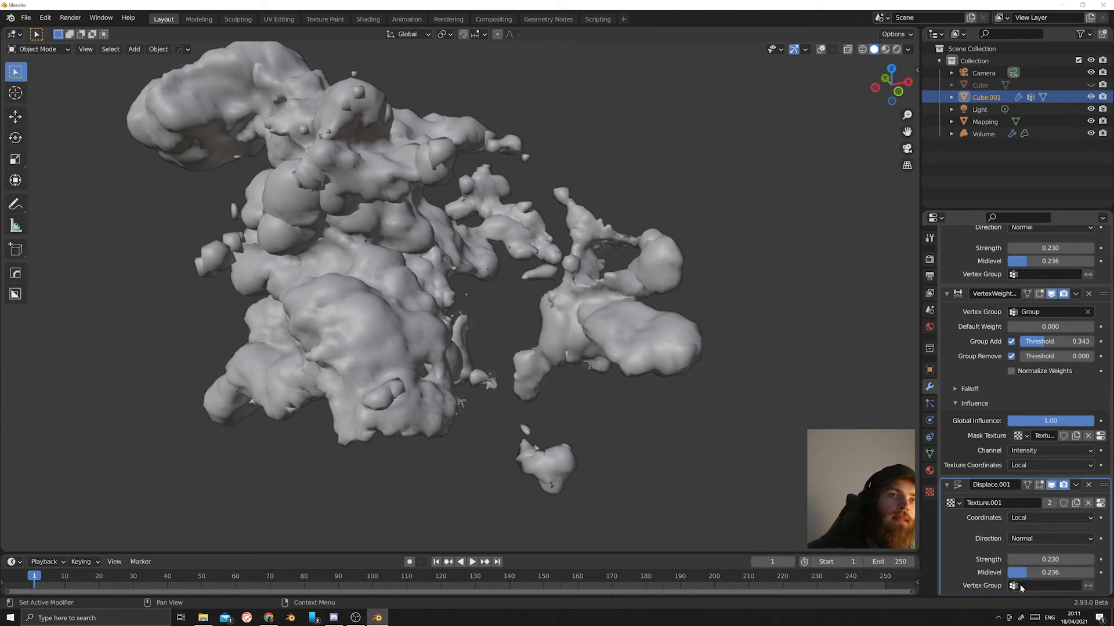
{"action": "left_click", "coordinate": [1038, 585]}
{"action": "left_click", "coordinate": [1021, 459]}
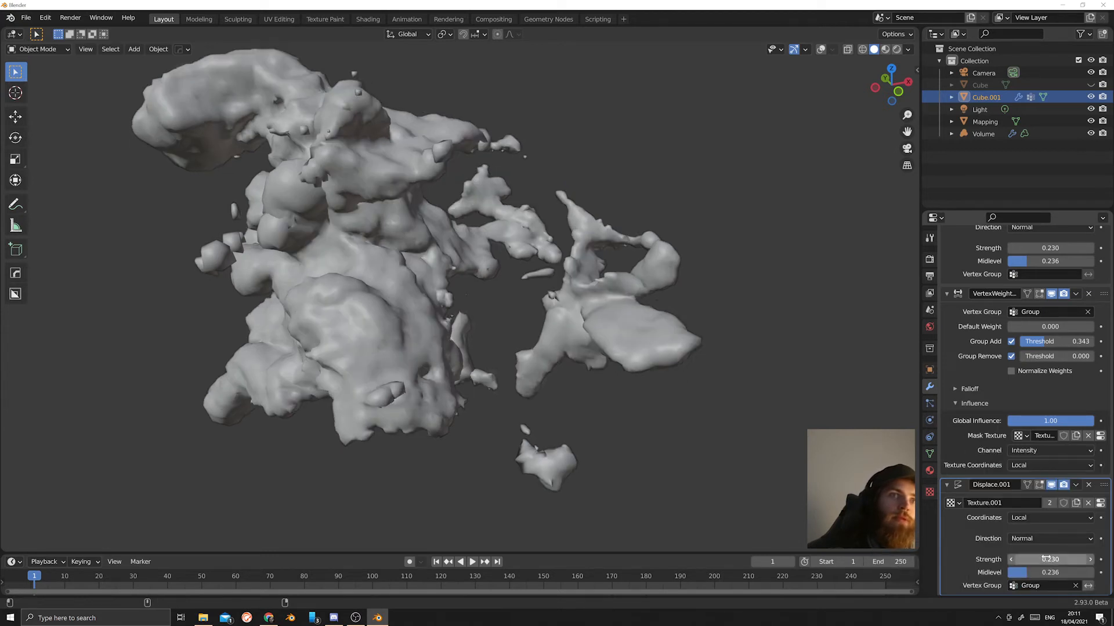
Undo a trial Strength of 0.930 and give the duplicated Displace modifier its own texture copy with Clouds size 0.21.
{"action": "left_click_drag", "start_coordinate": [1045, 559], "coordinate": [1093, 558]}
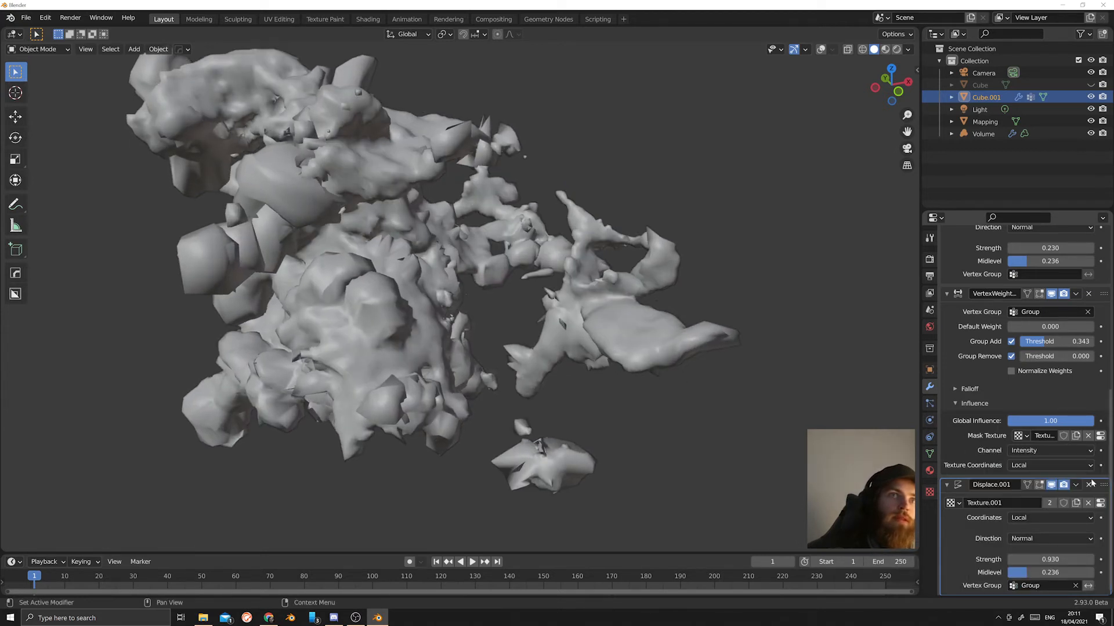
{"action": "left_click", "coordinate": [1100, 503]}
{"action": "left_click_drag", "start_coordinate": [1051, 393], "coordinate": [1009, 393]}
{"action": "key", "text": "ctrl+z"}
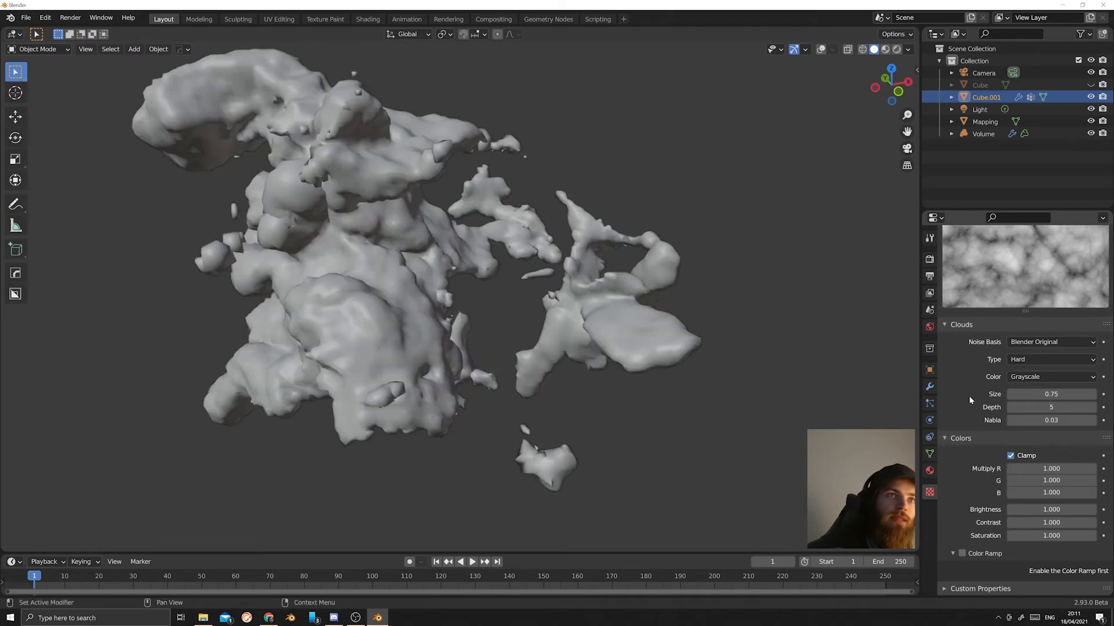
{"action": "scroll", "coordinate": [972, 394], "scroll_direction": "up", "scroll_amount": 4}
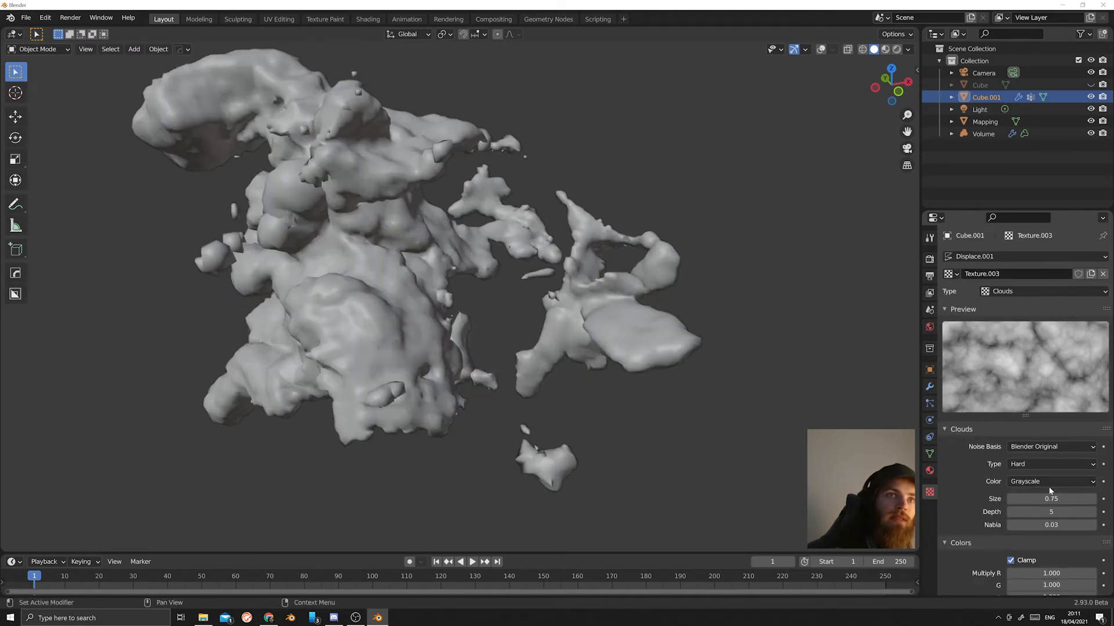
{"action": "left_click_drag", "start_coordinate": [1051, 499], "coordinate": [1014, 499]}
Select the Mapping cube and move it along the global X axis to the other side of the mesh.
{"action": "middle_click_drag", "start_coordinate": [714, 393], "coordinate": [699, 428]}
{"action": "scroll", "coordinate": [609, 401], "scroll_direction": "down", "scroll_amount": 4}
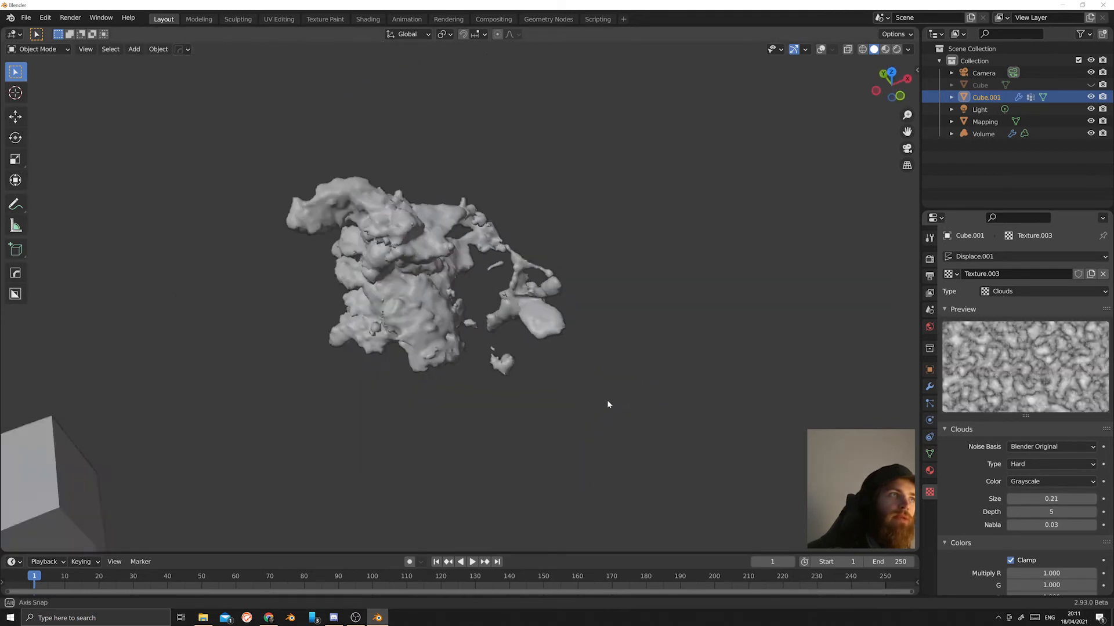
{"action": "middle_click_drag", "start_coordinate": [608, 404], "coordinate": [352, 379]}
{"action": "left_click", "coordinate": [137, 359]}
{"action": "middle_click_drag", "start_coordinate": [223, 374], "coordinate": [298, 407]}
{"action": "key", "text": "g"}
{"action": "key", "text": "x"}
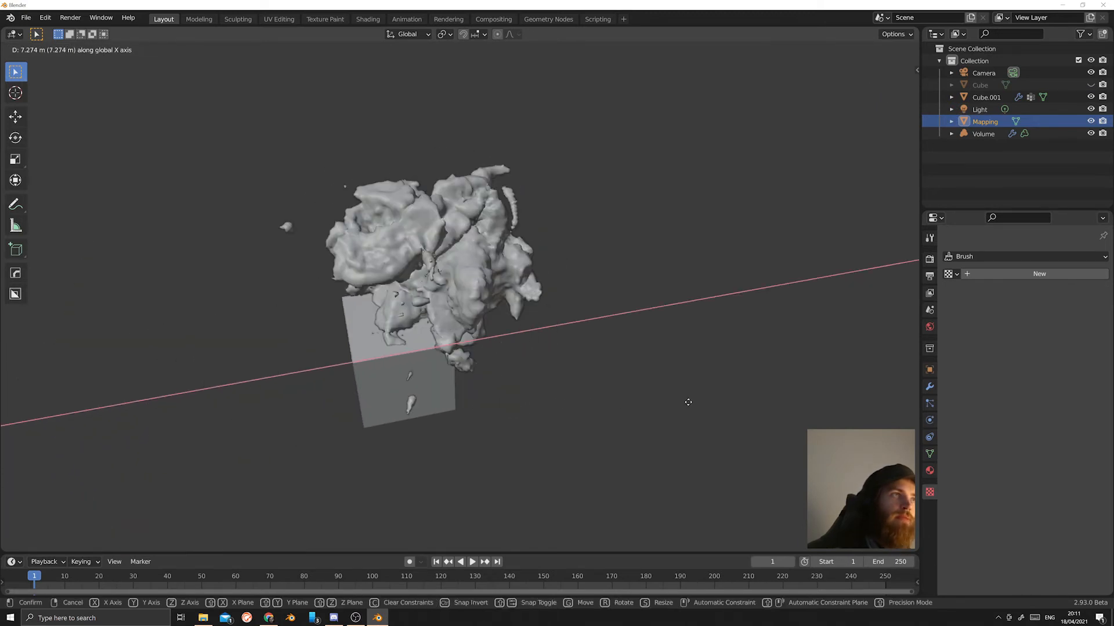
{"action": "left_click", "coordinate": [906, 384]}
{"action": "middle_click_drag", "start_coordinate": [730, 376], "coordinate": [662, 411]}
{"action": "key", "text": "g"}
{"action": "key", "text": "z"}
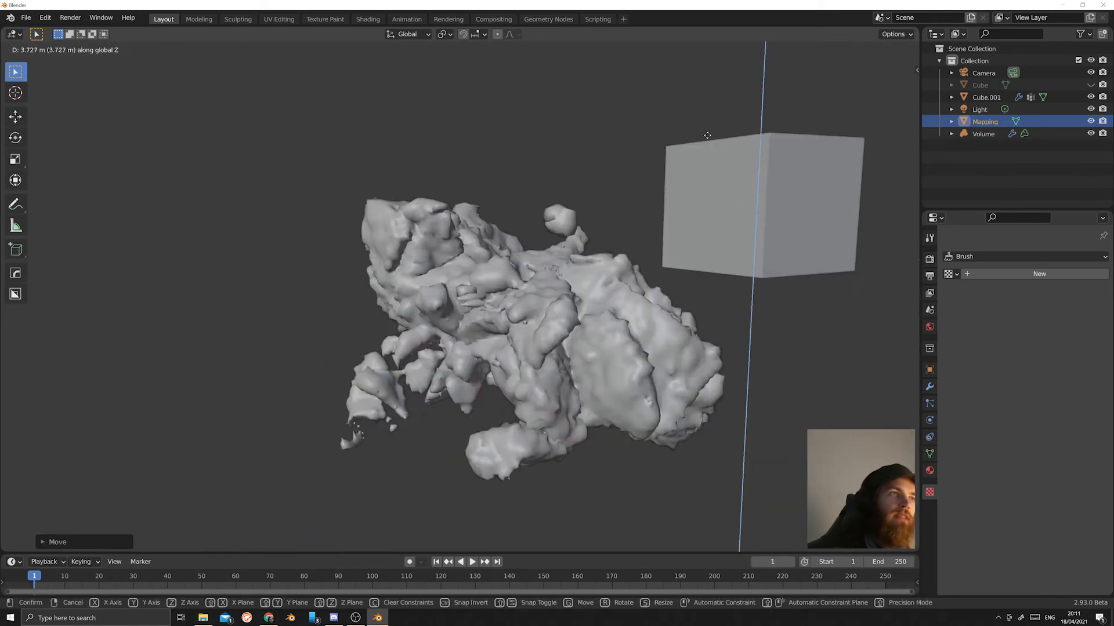
{"action": "right_click", "coordinate": [706, 139]}
Rotate the Mapping cube twice around the global Z axis to reshape the displaced mesh.
{"action": "key", "text": "r"}
{"action": "key", "text": "z"}
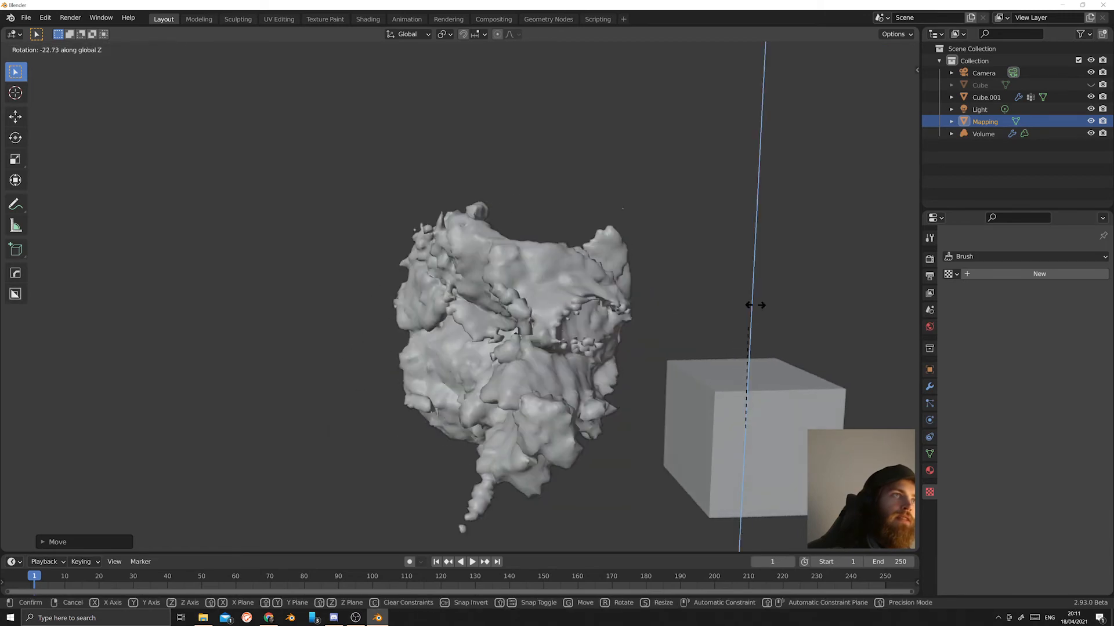
{"action": "left_click", "coordinate": [771, 287]}
{"action": "middle_click_drag", "start_coordinate": [771, 288], "coordinate": [709, 259]}
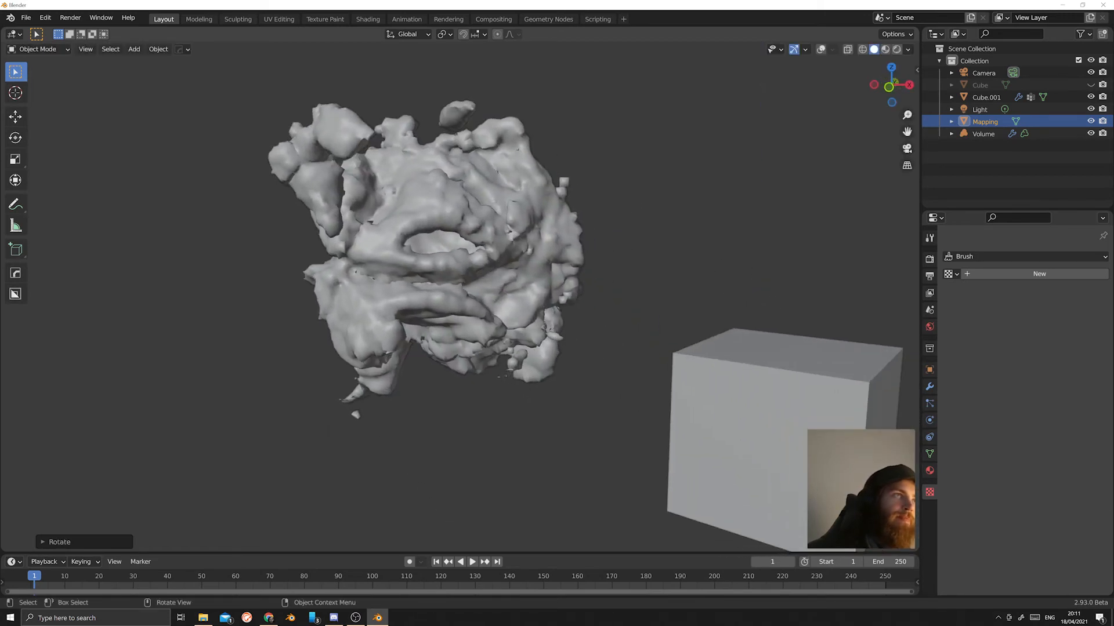
{"action": "key", "text": "r"}
{"action": "key", "text": "z"}
{"action": "left_click", "coordinate": [809, 365]}
Rotate the Mapping cube by about -34 degrees around the global Z axis and turn it once more around Z.
{"action": "scroll", "coordinate": [659, 313], "scroll_direction": "up", "scroll_amount": 6}
{"action": "middle_click_drag", "start_coordinate": [609, 299], "coordinate": [639, 319]}
{"action": "scroll", "coordinate": [636, 289], "scroll_direction": "down", "scroll_amount": 3}
{"action": "key", "text": "r"}
{"action": "key", "text": "z"}
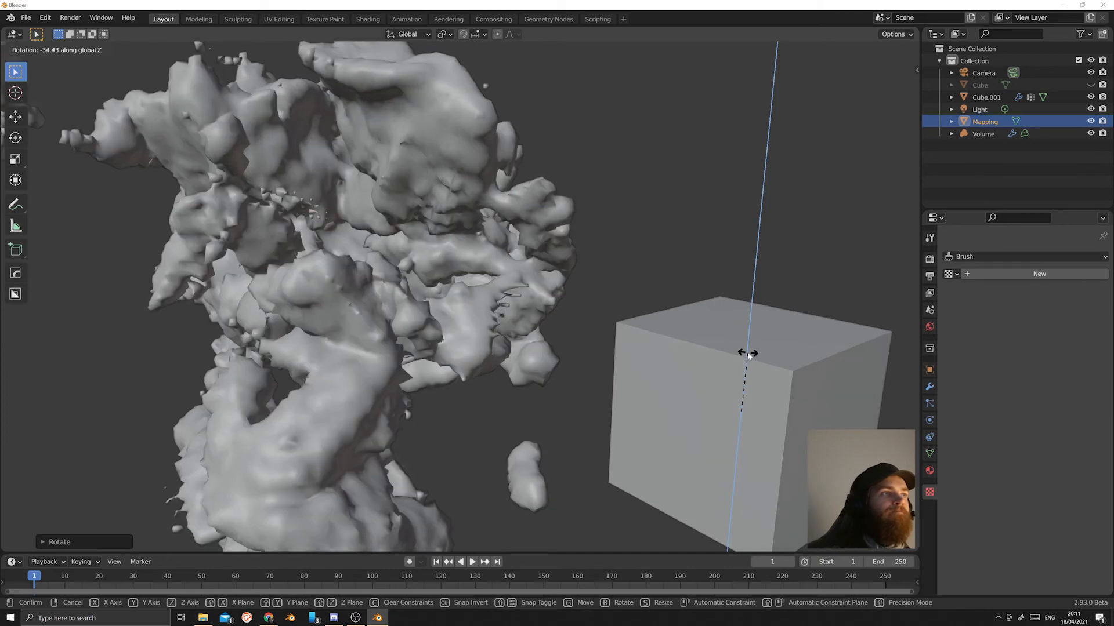
{"action": "left_click", "coordinate": [747, 352]}
{"action": "middle_click_drag", "start_coordinate": [747, 352], "coordinate": [675, 346]}
{"action": "key", "text": "r"}
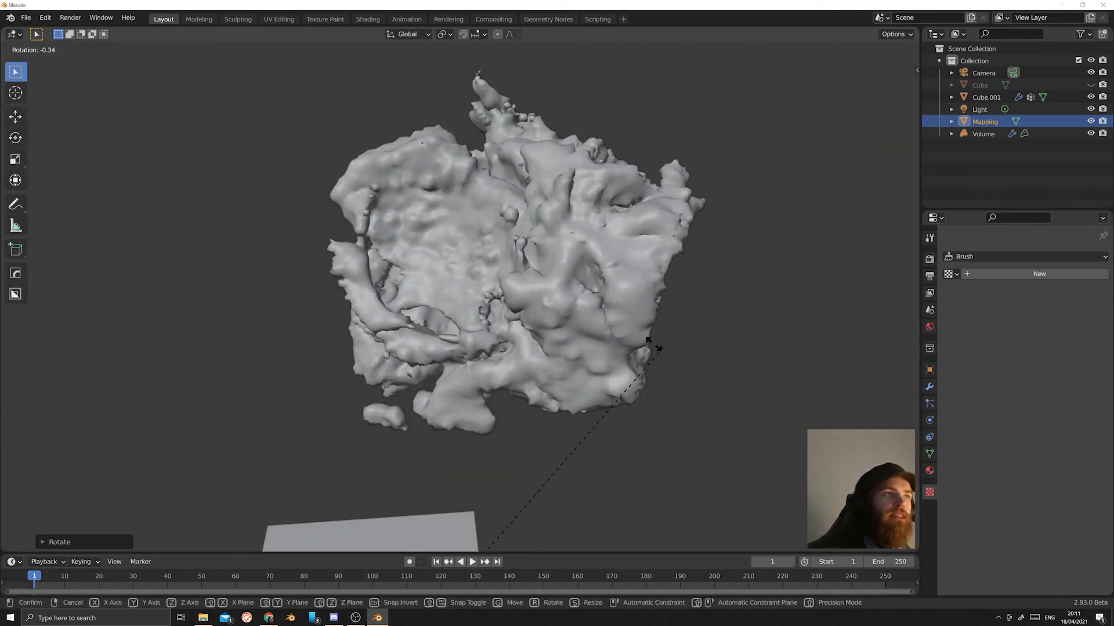
{"action": "key", "text": "z"}
{"action": "left_click", "coordinate": [626, 309]}
Lower the Mapping cube along the global Z axis to vary the mesh shape.
{"action": "middle_click_drag", "start_coordinate": [627, 308], "coordinate": [667, 277]}
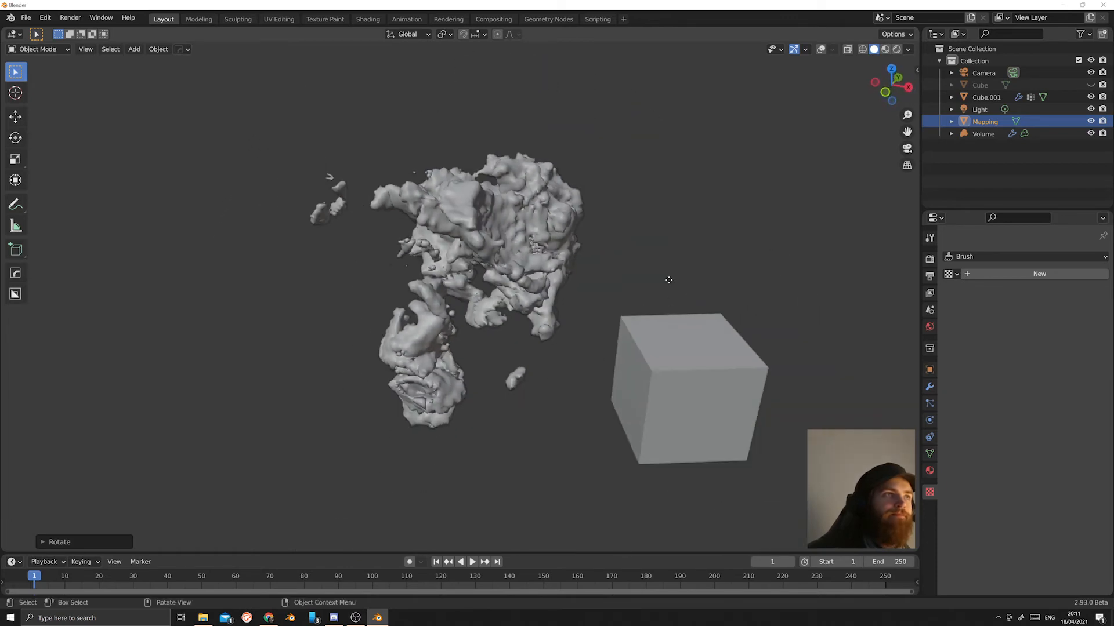
{"action": "key", "text": "g"}
{"action": "key", "text": "z"}
{"action": "left_click", "coordinate": [660, 361]}
Raise the Mapping cube along the global Z axis to about the height of the mesh's upper part.
{"action": "middle_click_drag", "start_coordinate": [660, 361], "coordinate": [573, 345]}
{"action": "scroll", "coordinate": [614, 342], "scroll_direction": "up", "scroll_amount": 5}
{"action": "scroll", "coordinate": [615, 345], "scroll_direction": "down", "scroll_amount": 3}
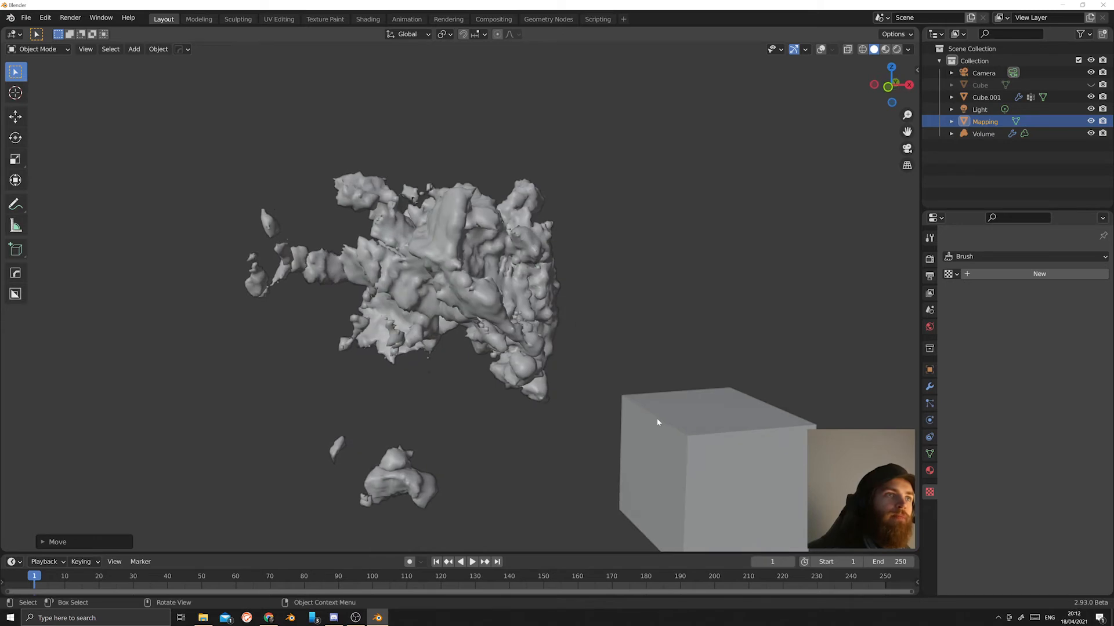
{"action": "key", "text": "g"}
{"action": "key", "text": "z"}
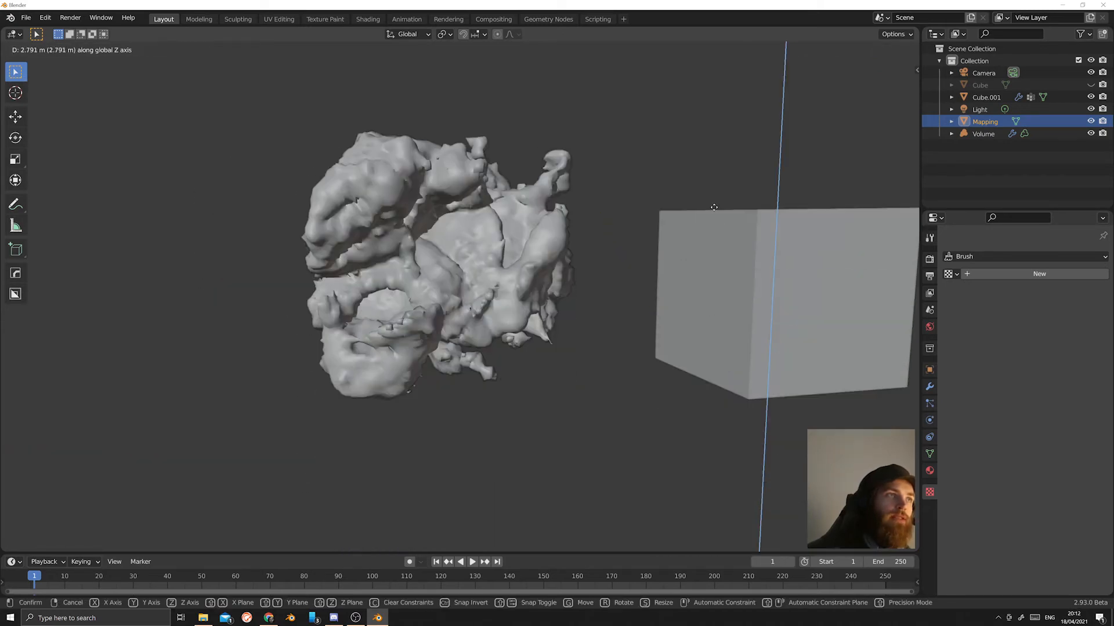
{"action": "left_click", "coordinate": [685, 48]}
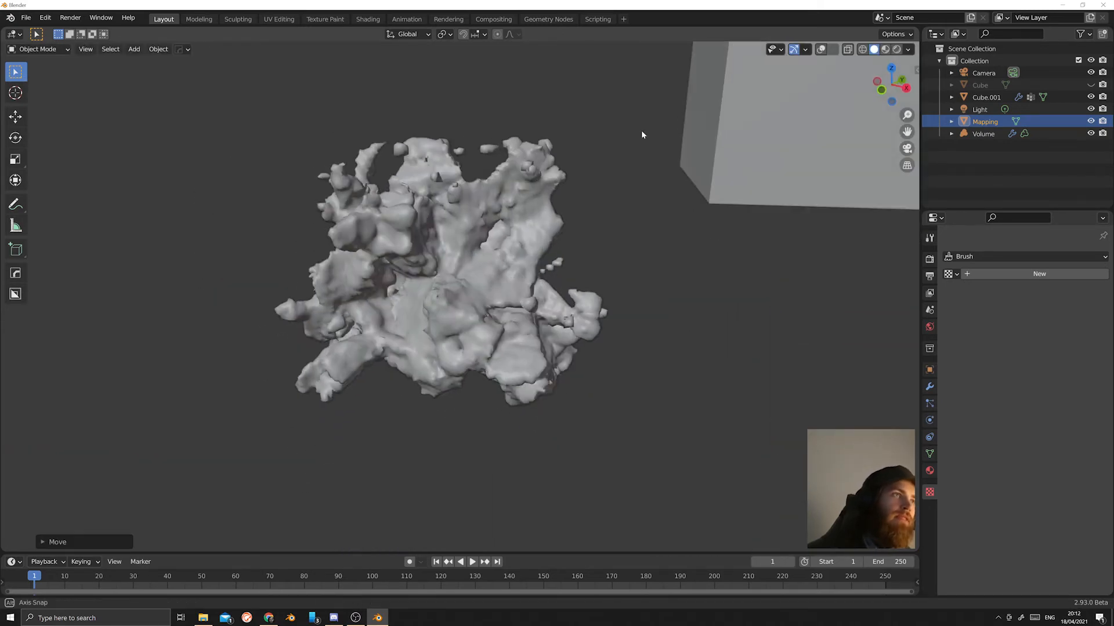
Move the Mapping cube along the global Y axis to vary the displaced mesh's shape.
{"action": "middle_click_drag", "start_coordinate": [641, 130], "coordinate": [481, 235]}
{"action": "key", "text": "g"}
{"action": "key", "text": "y"}
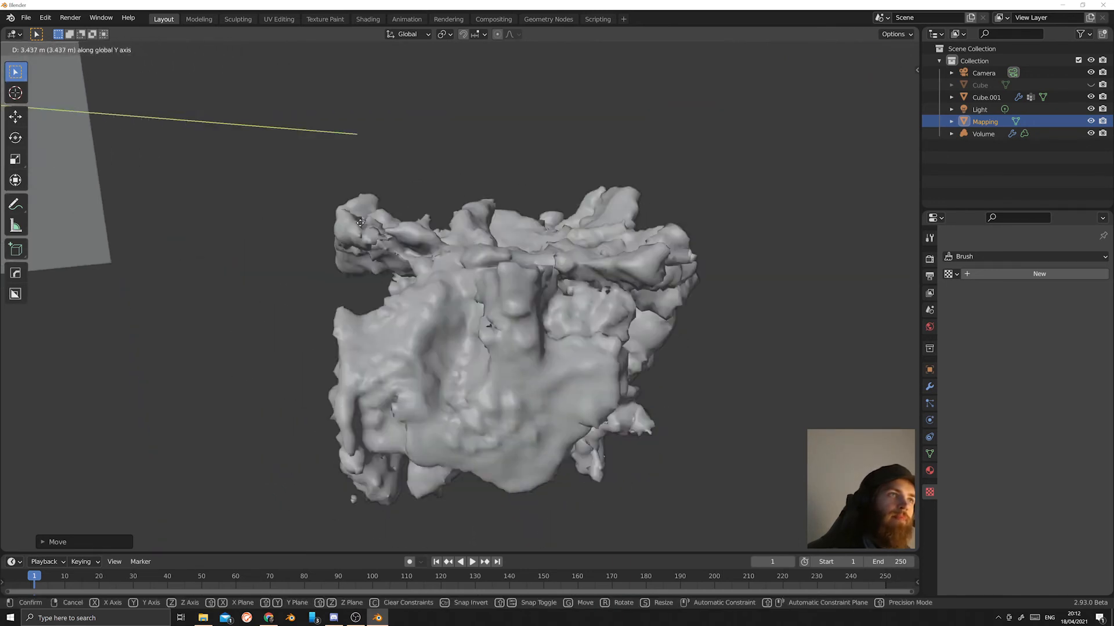
{"action": "left_click", "coordinate": [436, 244]}
{"action": "scroll", "coordinate": [437, 245], "scroll_direction": "down", "scroll_amount": 3}
{"action": "middle_click_drag", "start_coordinate": [444, 252], "coordinate": [383, 268]}
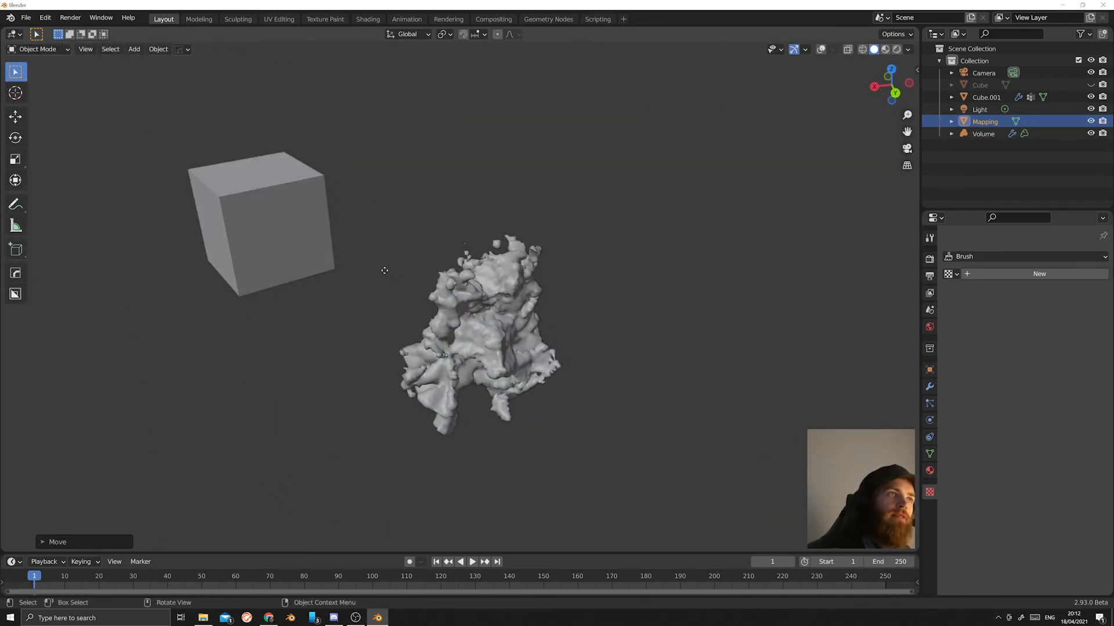
{"action": "key", "text": "g"}
{"action": "right_click", "coordinate": [356, 242]}
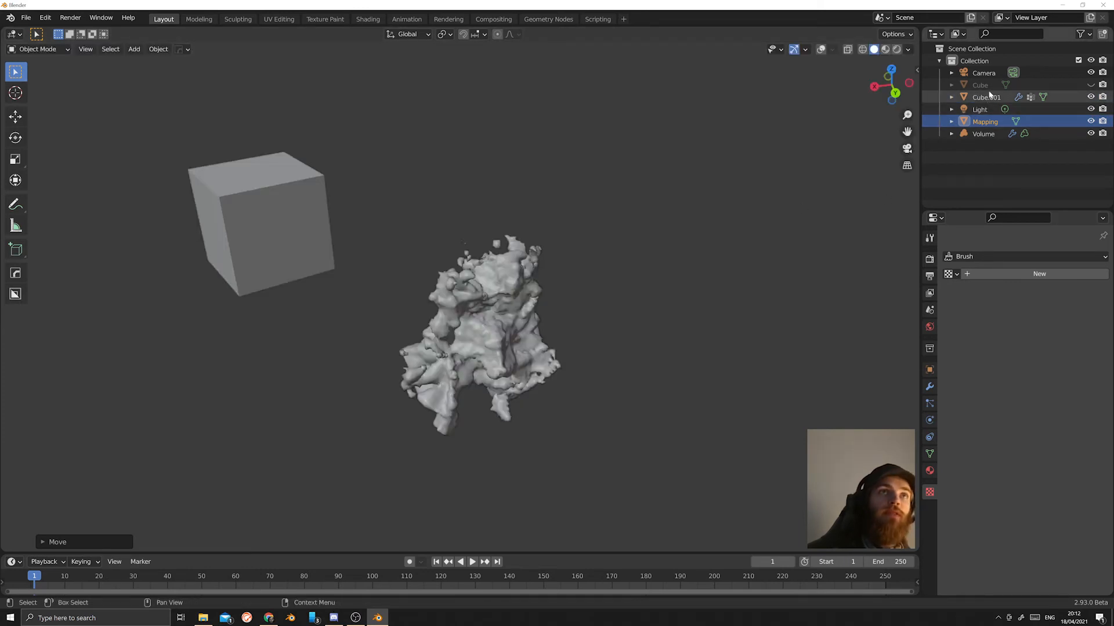
Unhide the source Cube, select it and turn on the viewport overlays.
{"action": "left_click", "coordinate": [990, 96]}
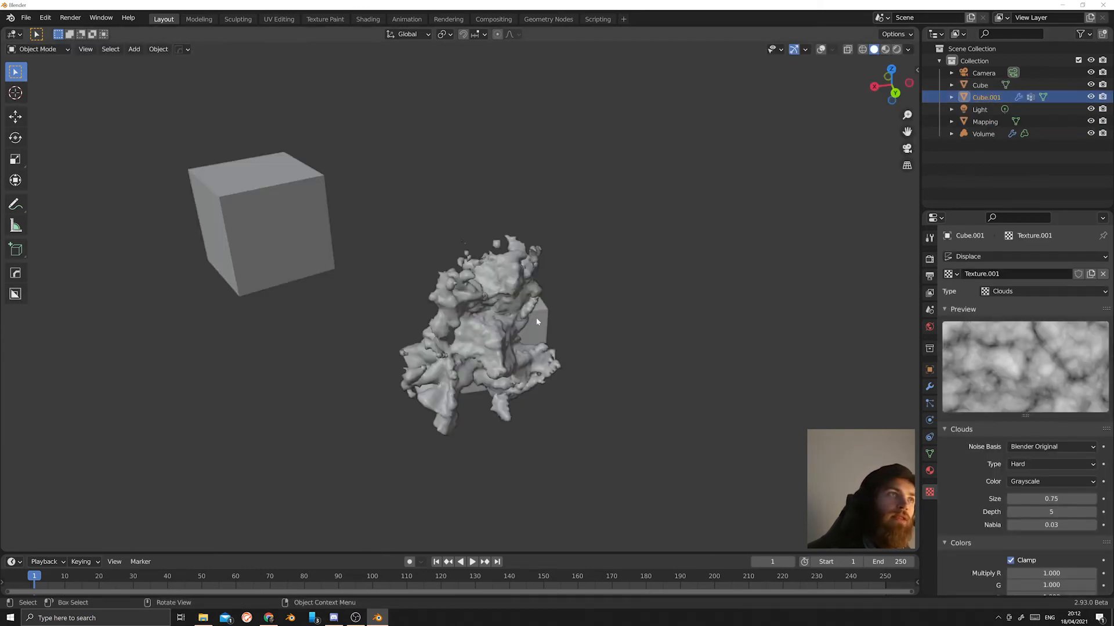
{"action": "left_click", "coordinate": [522, 326]}
{"action": "middle_click_drag", "start_coordinate": [519, 328], "coordinate": [403, 307]}
{"action": "scroll", "coordinate": [510, 355], "scroll_direction": "up", "scroll_amount": 5}
{"action": "left_click", "coordinate": [978, 86]}
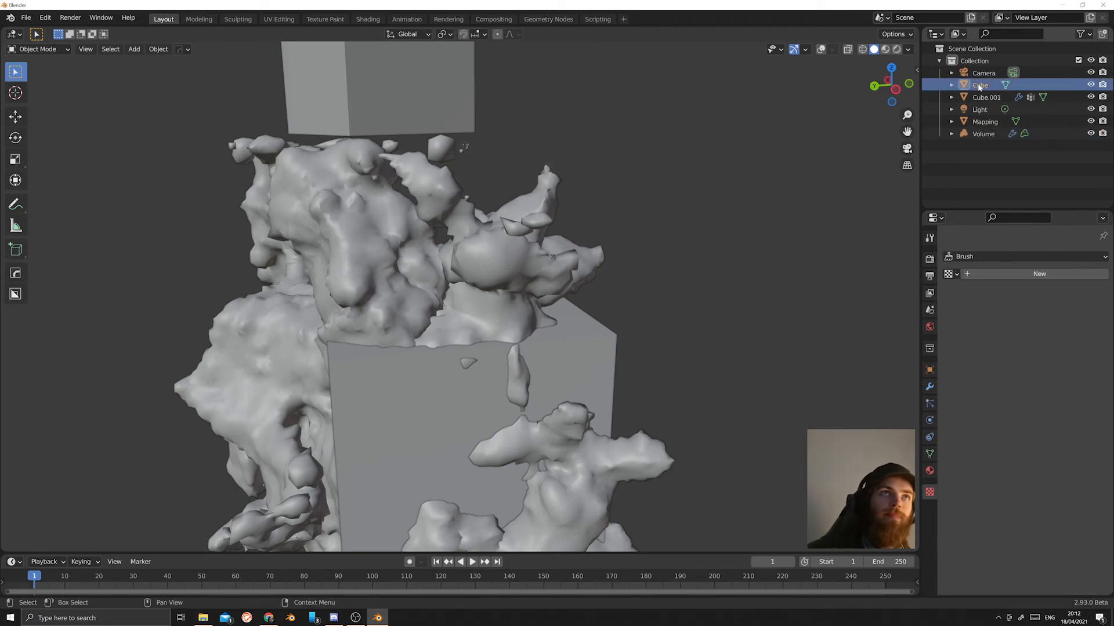
{"action": "left_click", "coordinate": [821, 49]}
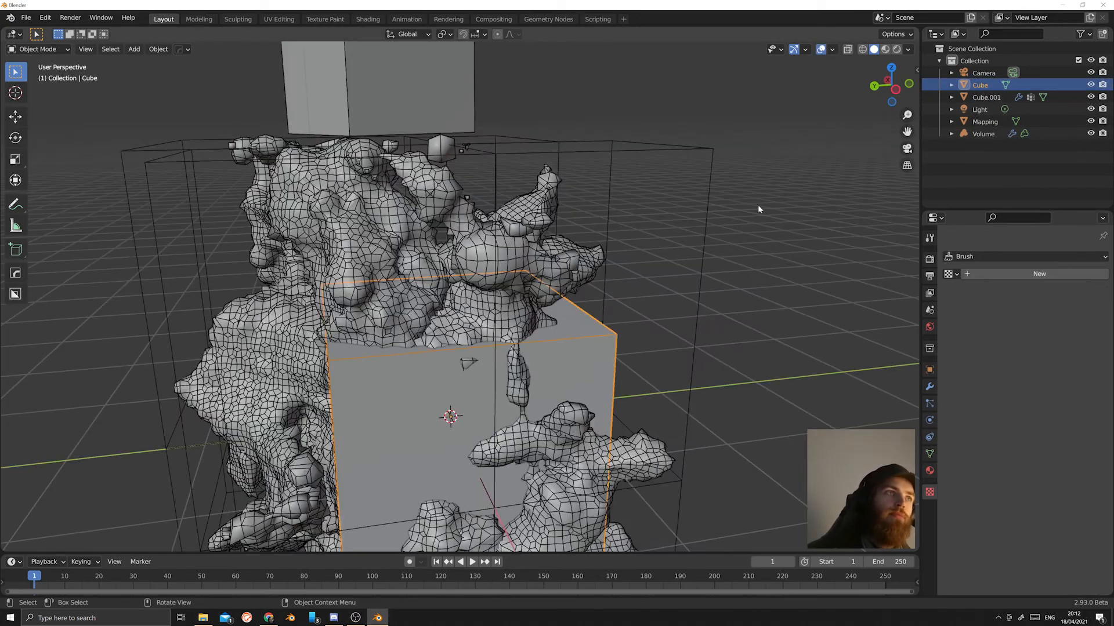
Add a level 2 Subdivision modifier to the source Cube to round it into a sphere-like shape.
{"action": "scroll", "coordinate": [725, 244], "scroll_direction": "down", "scroll_amount": 6}
{"action": "scroll", "coordinate": [615, 331], "scroll_direction": "up", "scroll_amount": 6}
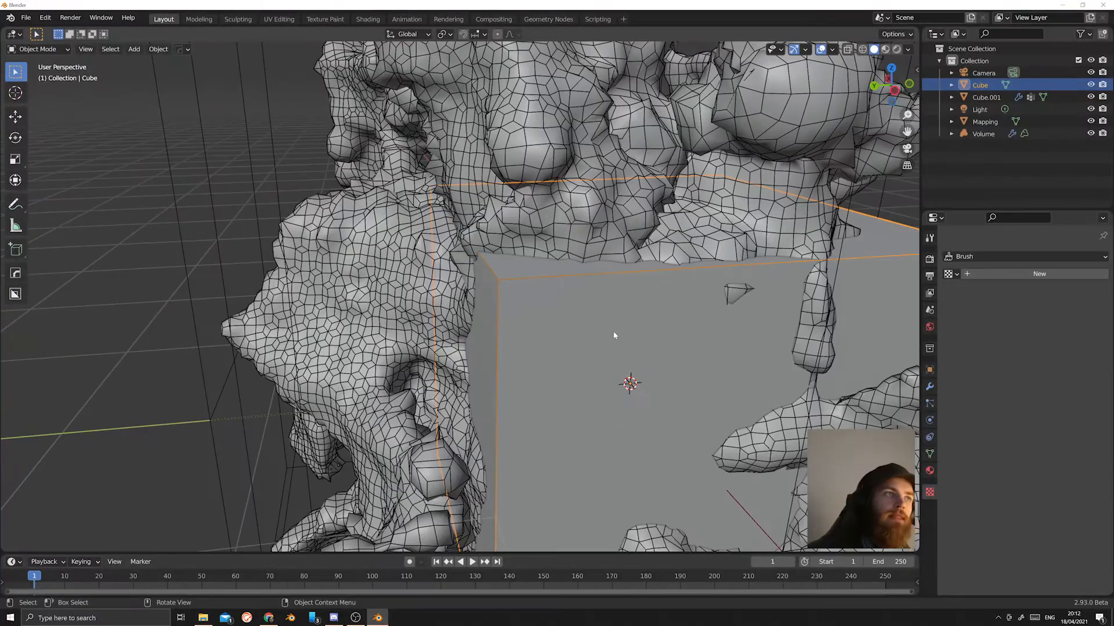
{"action": "scroll", "coordinate": [613, 333], "scroll_direction": "down", "scroll_amount": 5}
{"action": "scroll", "coordinate": [572, 335], "scroll_direction": "up", "scroll_amount": 4}
{"action": "scroll", "coordinate": [571, 335], "scroll_direction": "down", "scroll_amount": 4}
{"action": "key", "text": "Tab"}
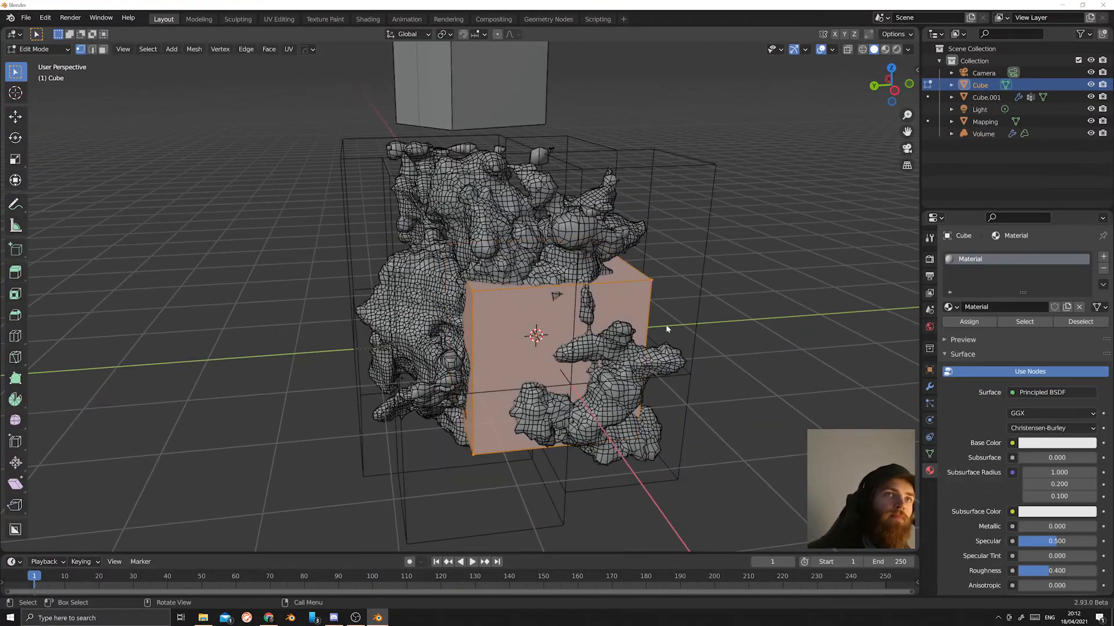
{"action": "key", "text": "Tab"}
{"action": "key", "text": "ctrl+2"}
{"action": "scroll", "coordinate": [667, 333], "scroll_direction": "down", "scroll_amount": 1}
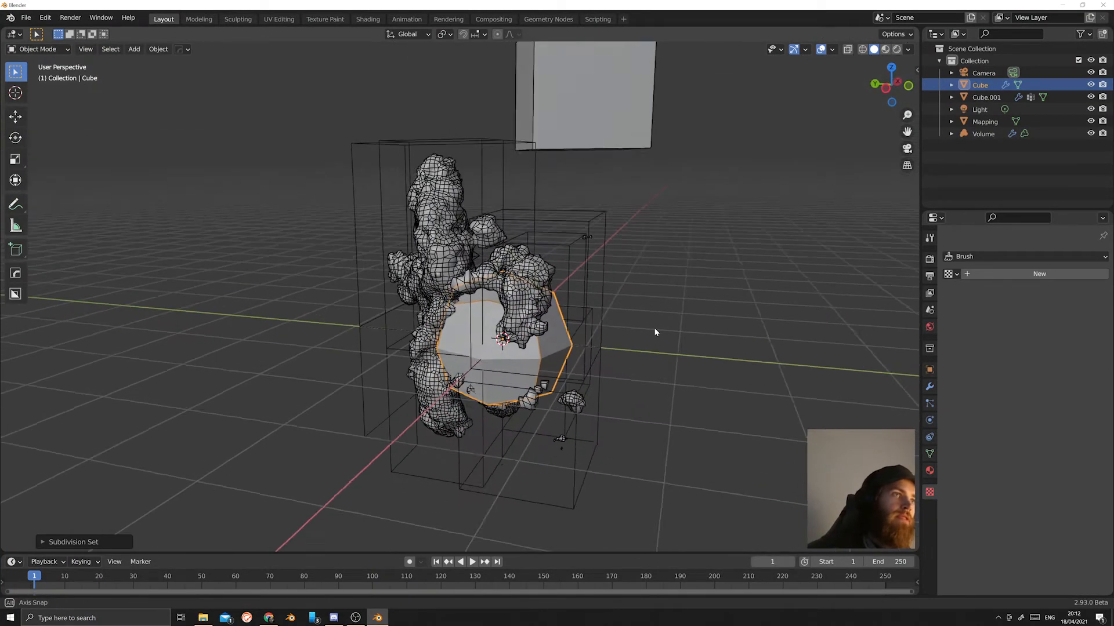
{"action": "scroll", "coordinate": [638, 342], "scroll_direction": "up", "scroll_amount": 5}
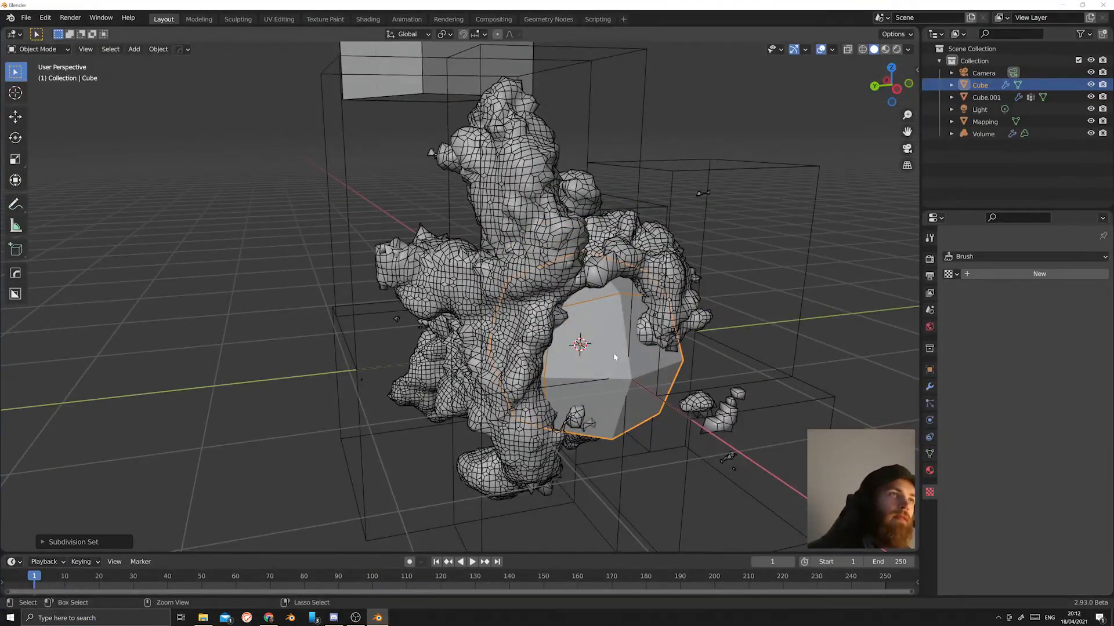
{"action": "key", "text": "ctrl+2"}
{"action": "middle_click_drag", "start_coordinate": [826, 404], "coordinate": [795, 411]}
{"action": "scroll", "coordinate": [794, 411], "scroll_direction": "down", "scroll_amount": 3}
{"action": "scroll", "coordinate": [663, 368], "scroll_direction": "down", "scroll_amount": 2}
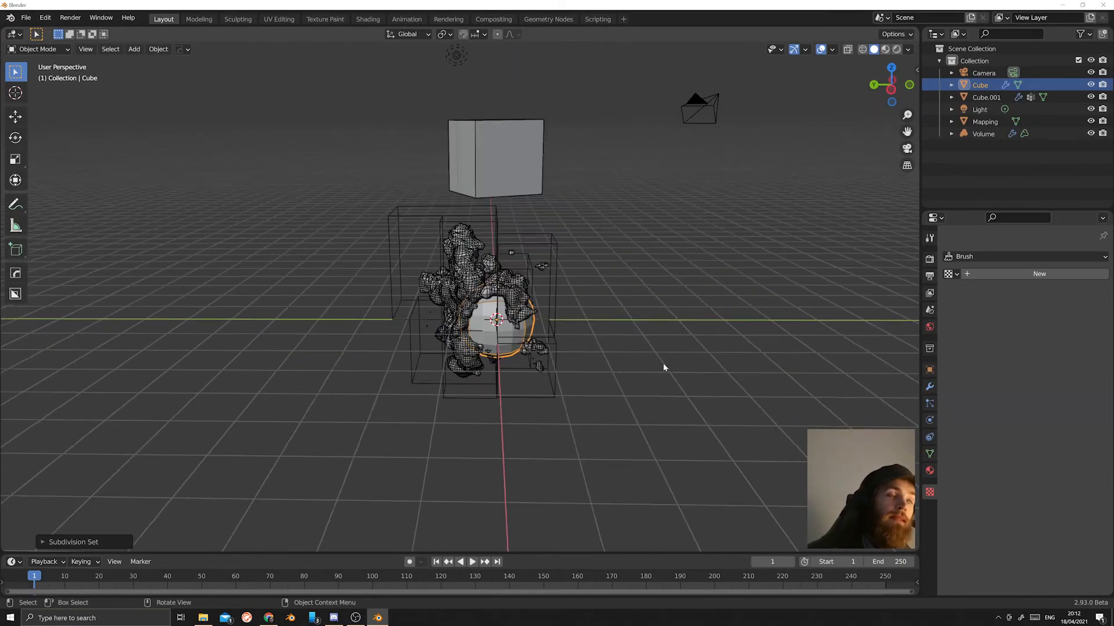
Try moving the subdivided Cube along the global Y axis to preview its effect on the displaced mesh.
{"action": "middle_click_drag", "start_coordinate": [663, 368], "coordinate": [513, 355]}
{"action": "scroll", "coordinate": [512, 355], "scroll_direction": "up", "scroll_amount": 6}
{"action": "middle_click_drag", "start_coordinate": [580, 333], "coordinate": [412, 329]}
{"action": "scroll", "coordinate": [493, 371], "scroll_direction": "down", "scroll_amount": 5}
{"action": "key", "text": "g"}
{"action": "key", "text": "y"}
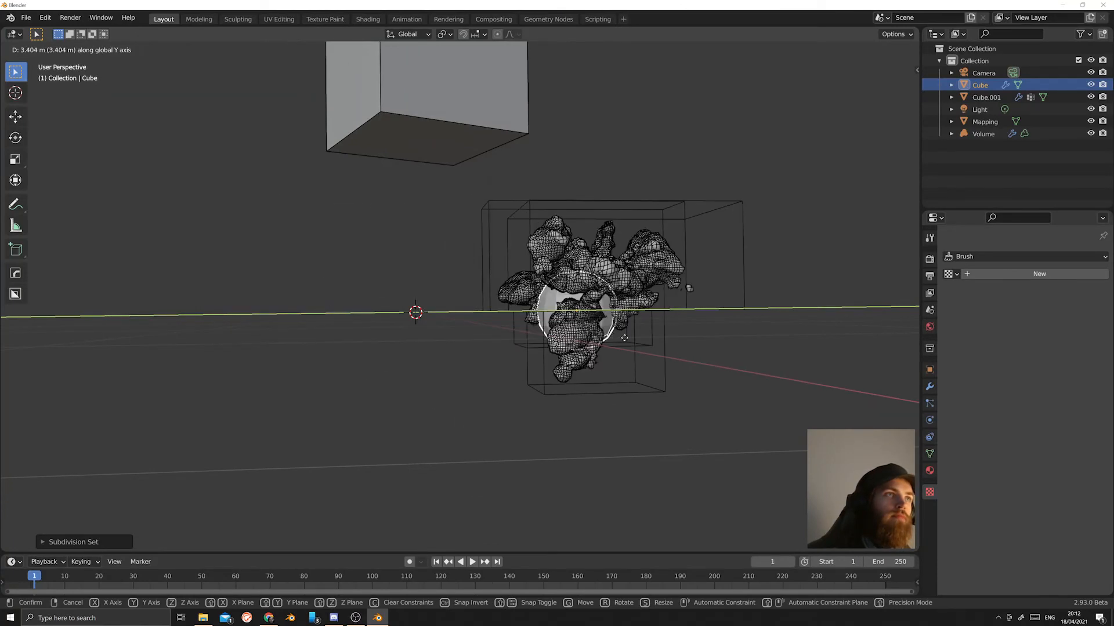
{"action": "right_click", "coordinate": [706, 346]}
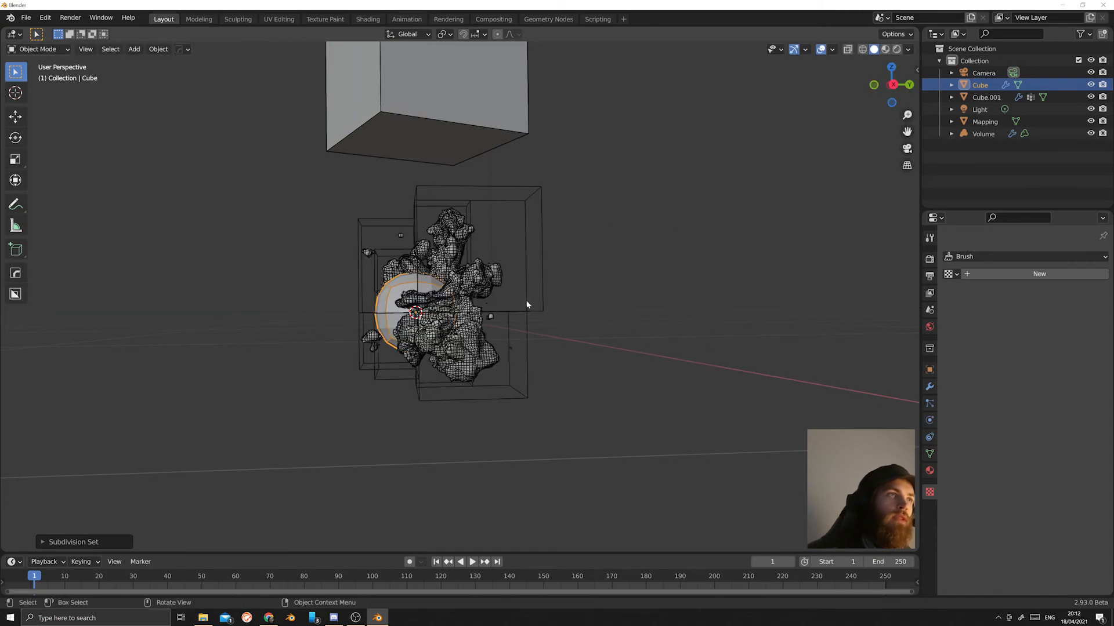
Examine the modifier stack of the displaced mesh Cube.001, from Smooth through the Displace and Vertex Weight Edit modifiers.
{"action": "left_click", "coordinate": [485, 283]}
{"action": "left_click", "coordinate": [488, 312]}
{"action": "middle_click_drag", "start_coordinate": [488, 312], "coordinate": [788, 443]}
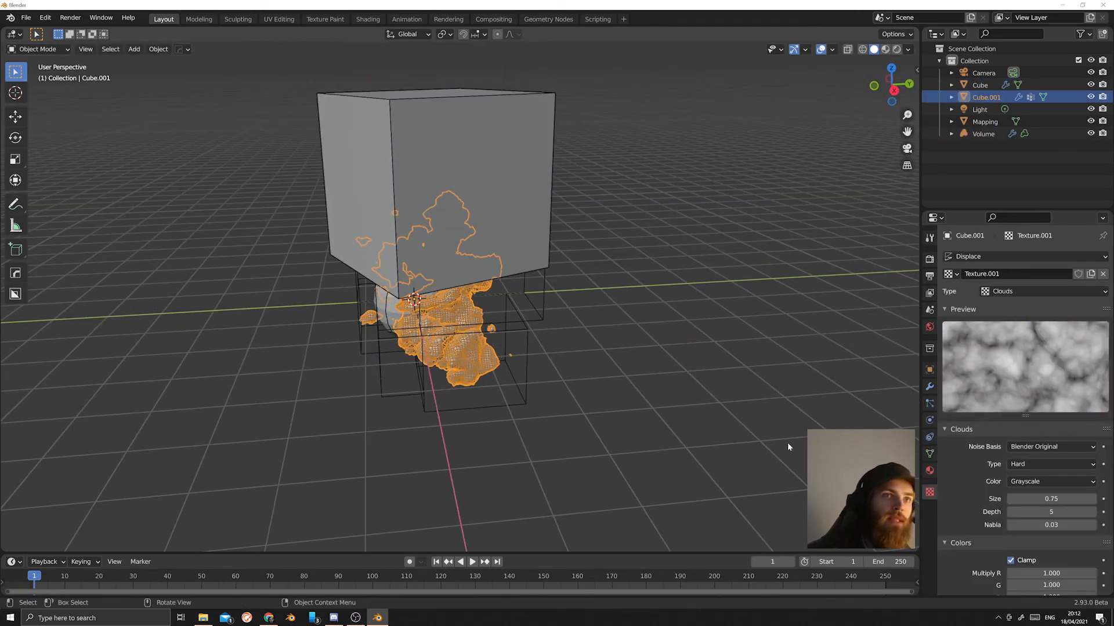
{"action": "scroll", "coordinate": [550, 380], "scroll_direction": "up", "scroll_amount": 6}
{"action": "middle_click_drag", "start_coordinate": [583, 406], "coordinate": [561, 384]}
{"action": "left_click", "coordinate": [929, 388]}
{"action": "scroll", "coordinate": [968, 475], "scroll_direction": "down", "scroll_amount": 10}
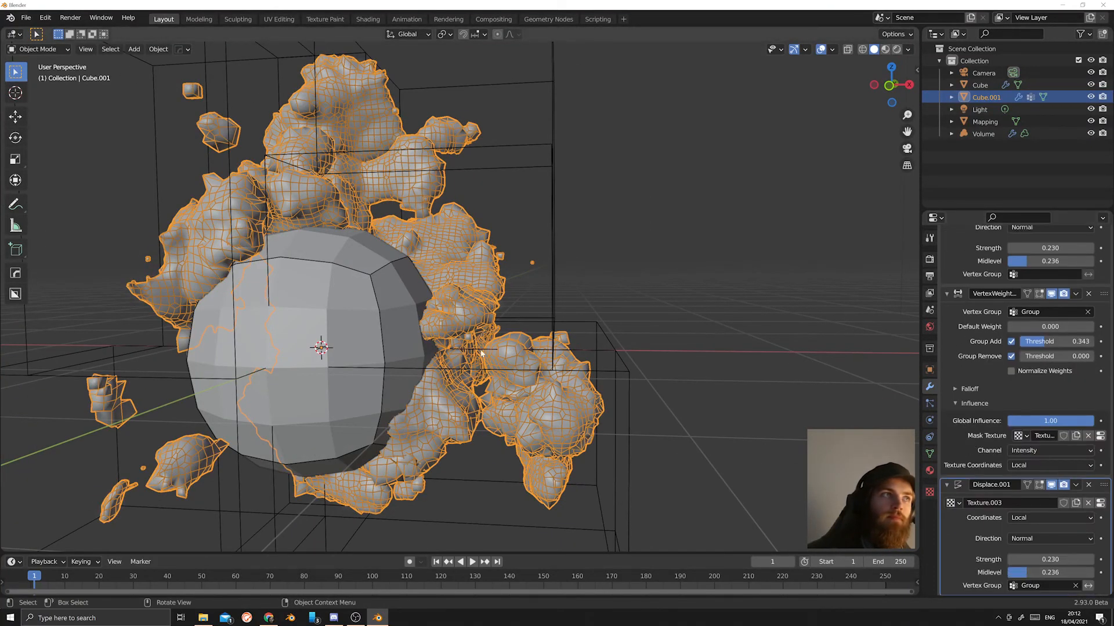
{"action": "left_click", "coordinate": [554, 266]}
{"action": "scroll", "coordinate": [577, 256], "scroll_direction": "down", "scroll_amount": 5}
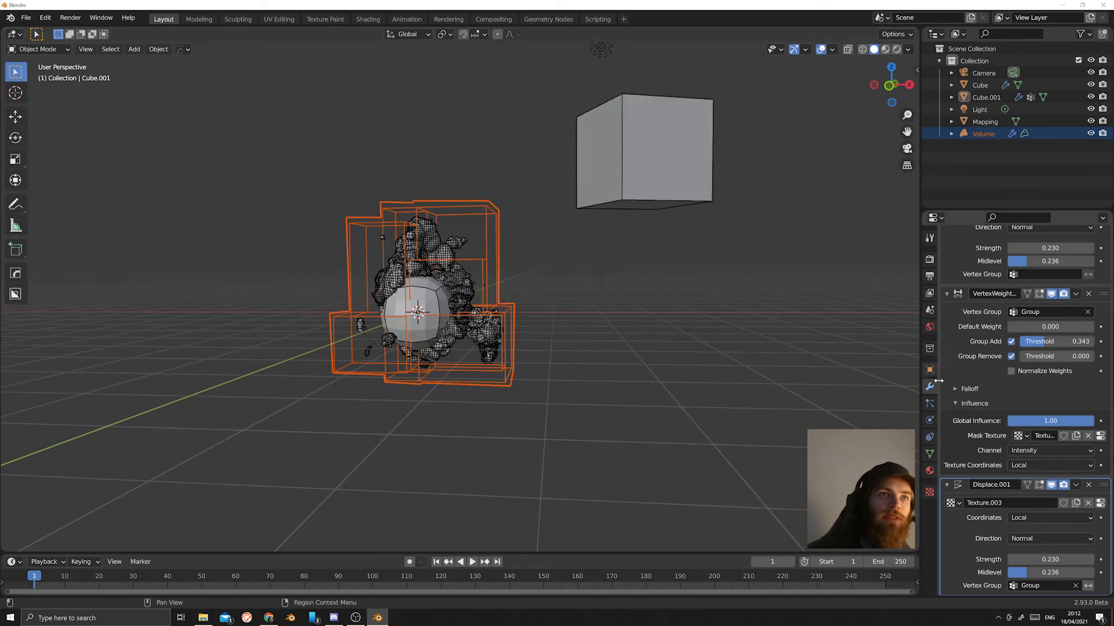
{"action": "scroll", "coordinate": [975, 418], "scroll_direction": "up", "scroll_amount": 8}
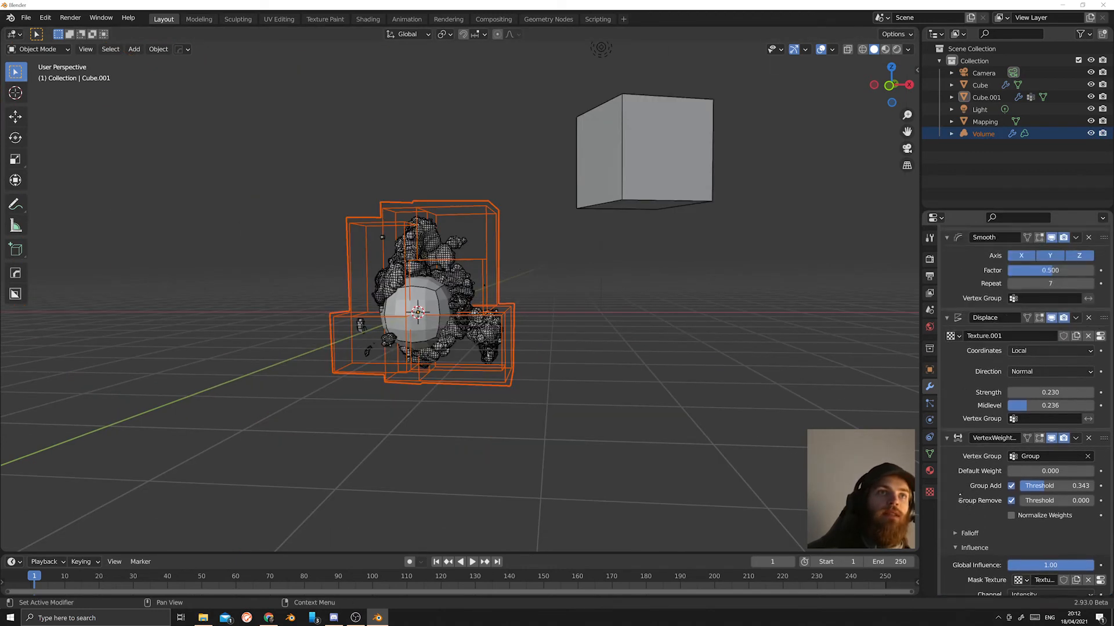
Select the Volume object and adjust the Sample Radius of its Volume Displace modifier.
{"action": "left_click", "coordinate": [982, 135]}
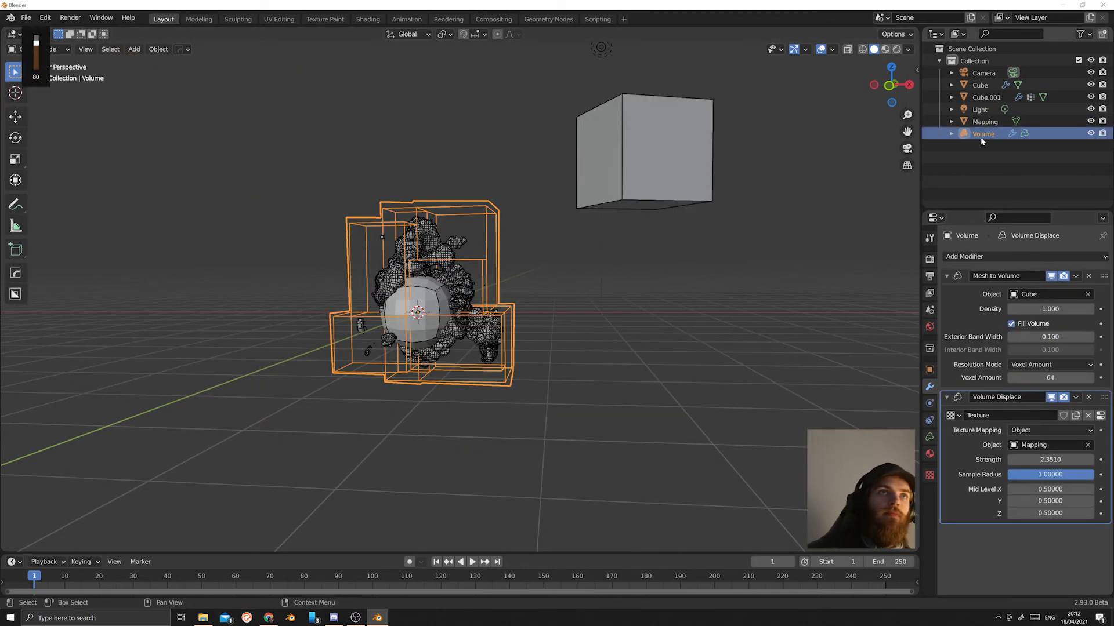
{"action": "middle_click_drag", "start_coordinate": [474, 235], "coordinate": [488, 250]}
{"action": "scroll", "coordinate": [488, 250], "scroll_direction": "up", "scroll_amount": 5}
{"action": "middle_click_drag", "start_coordinate": [573, 410], "coordinate": [633, 372], "text": "shift"}
{"action": "scroll", "coordinate": [632, 372], "scroll_direction": "down", "scroll_amount": 1}
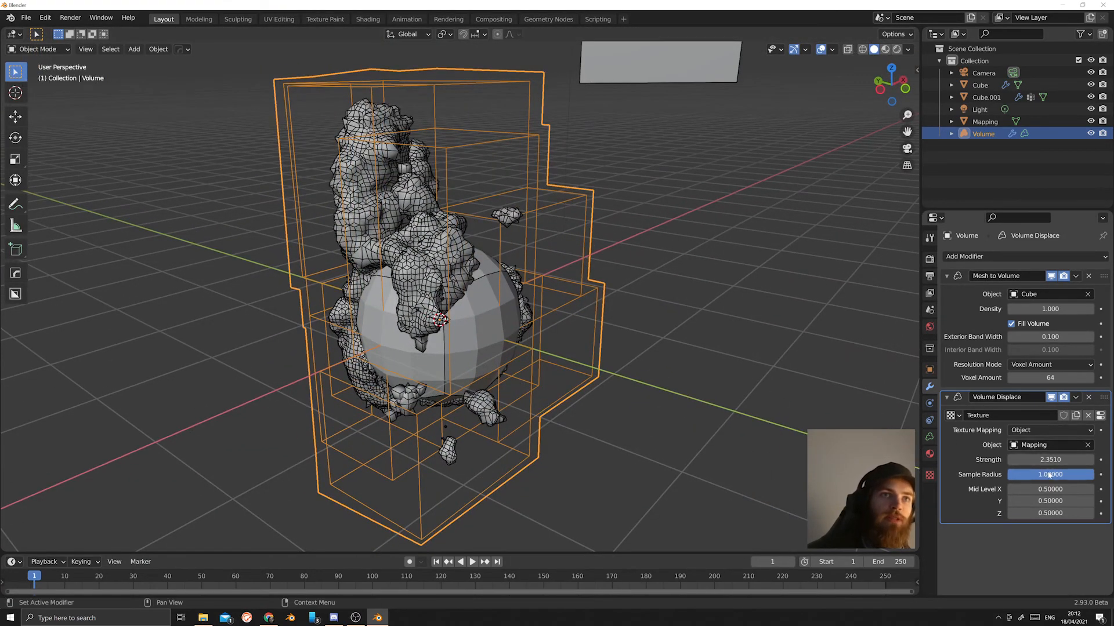
{"action": "left_click_drag", "start_coordinate": [1048, 474], "coordinate": [974, 474]}
Try moving the source Cube along the global X axis to preview how the mesh reacts.
{"action": "left_click", "coordinate": [492, 338]}
{"action": "middle_click_drag", "start_coordinate": [493, 338], "coordinate": [465, 330]}
{"action": "key", "text": "g"}
{"action": "key", "text": "x"}
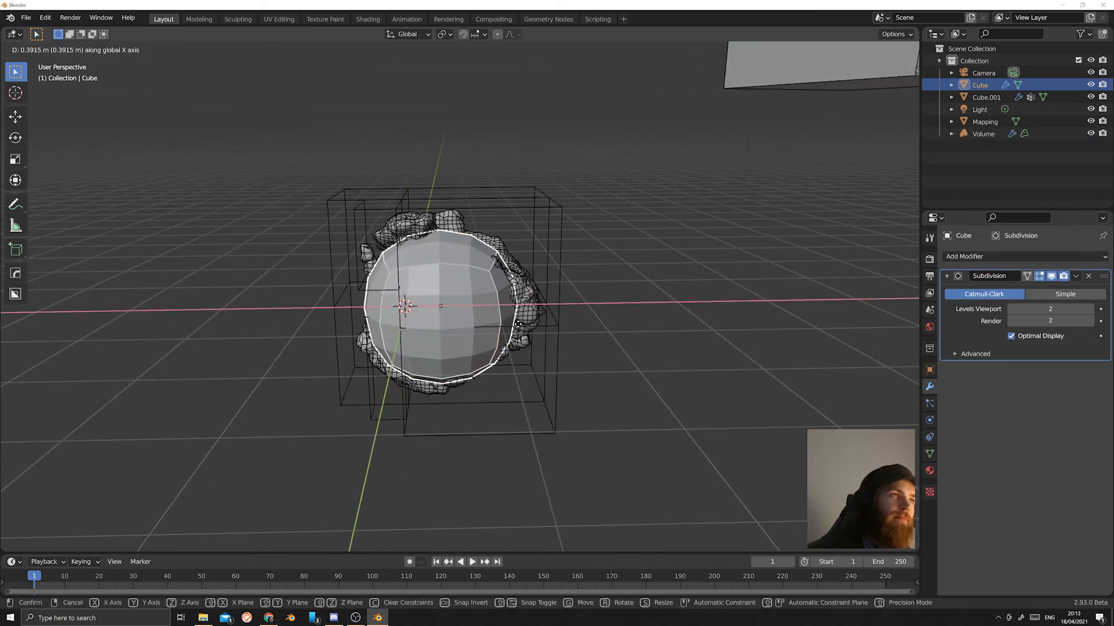
{"action": "key", "text": "Escape"}
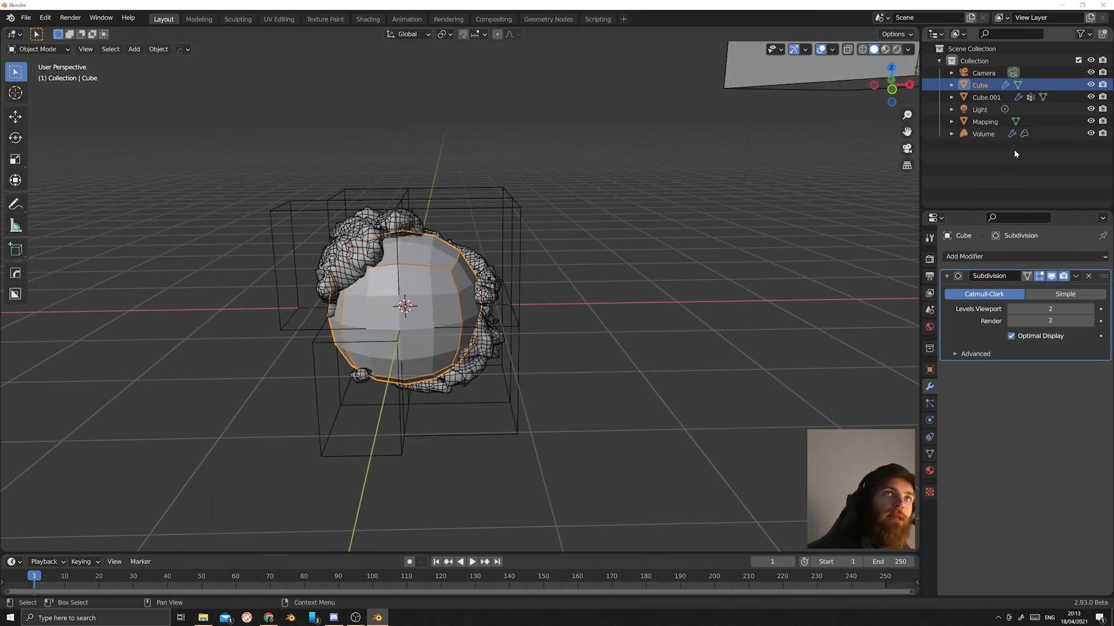
Set the source Cube's viewport display to Bounds so that it stops covering the displaced mesh.
{"action": "left_click", "coordinate": [929, 369]}
{"action": "left_click", "coordinate": [961, 501]}
{"action": "left_click", "coordinate": [962, 502]}
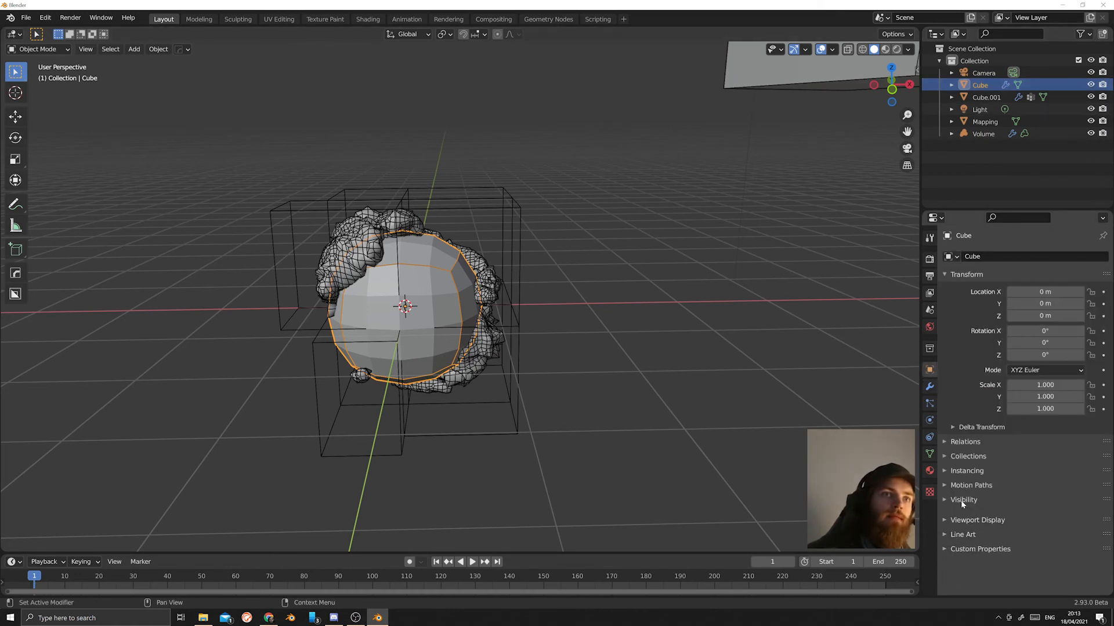
{"action": "left_click", "coordinate": [961, 515]}
{"action": "scroll", "coordinate": [977, 524], "scroll_direction": "down", "scroll_amount": 4}
{"action": "left_click", "coordinate": [1038, 542]}
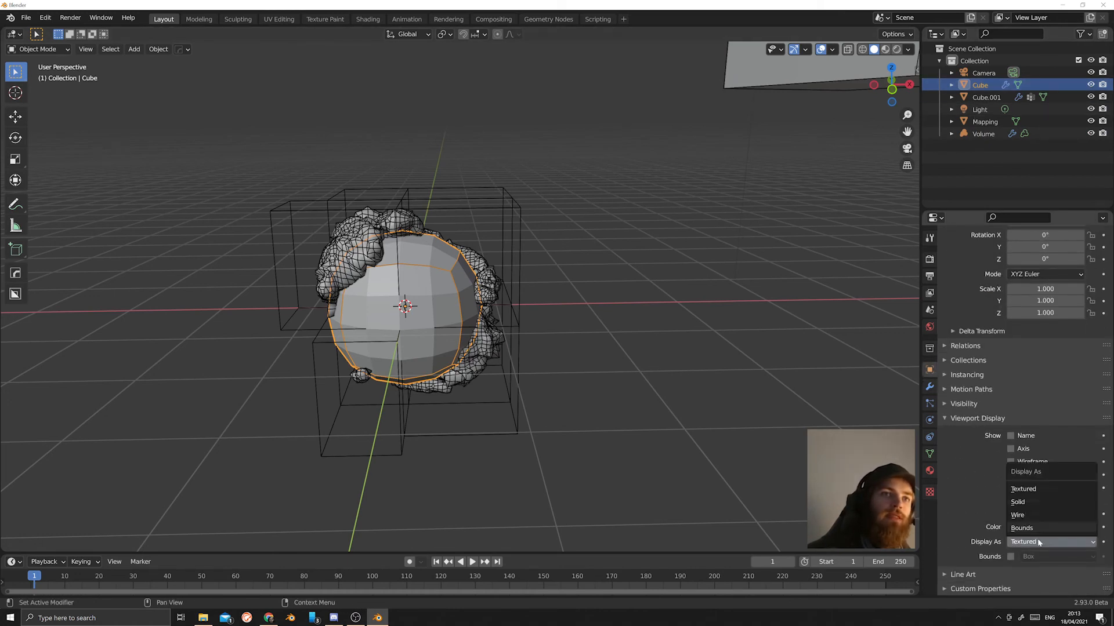
{"action": "left_click", "coordinate": [1033, 528]}
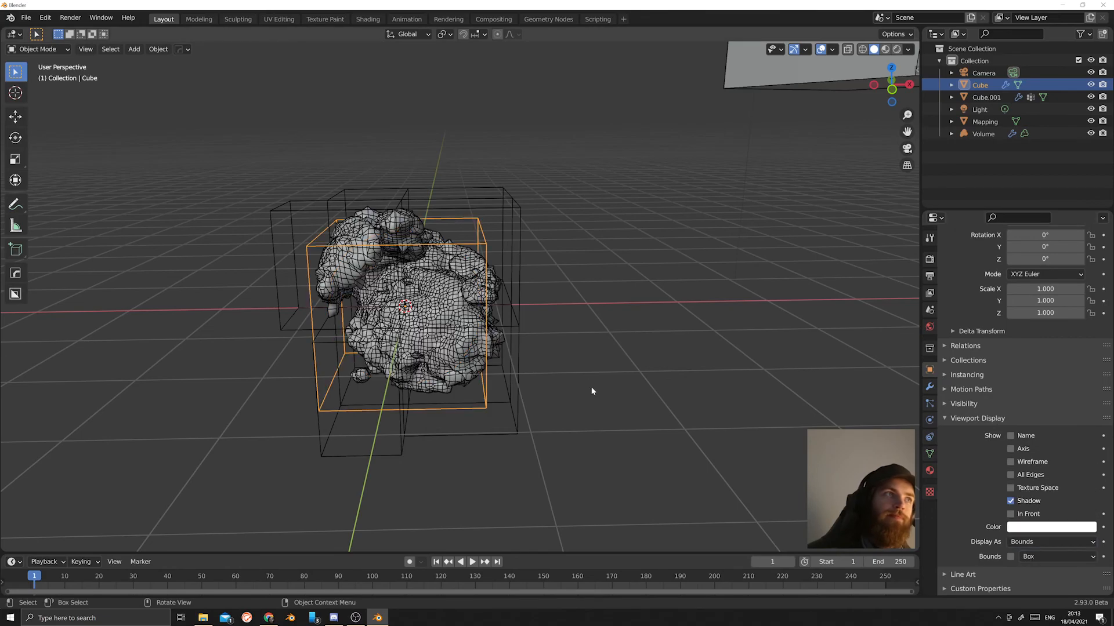
Move the source Cube in the positive direction along the global X axis to reshape the mesh.
{"action": "mouse_move", "coordinate": [591, 388]}
{"action": "middle_mouse_down"}
{"action": "mouse_move", "coordinate": [593, 363]}
{"action": "mouse_move", "coordinate": [564, 386]}
{"action": "mouse_move", "coordinate": [667, 400]}
{"action": "middle_mouse_up"}
{"action": "scroll", "coordinate": [667, 400], "scroll_direction": "up", "scroll_amount": 3}
{"action": "middle_click_drag", "start_coordinate": [667, 400], "coordinate": [626, 399]}
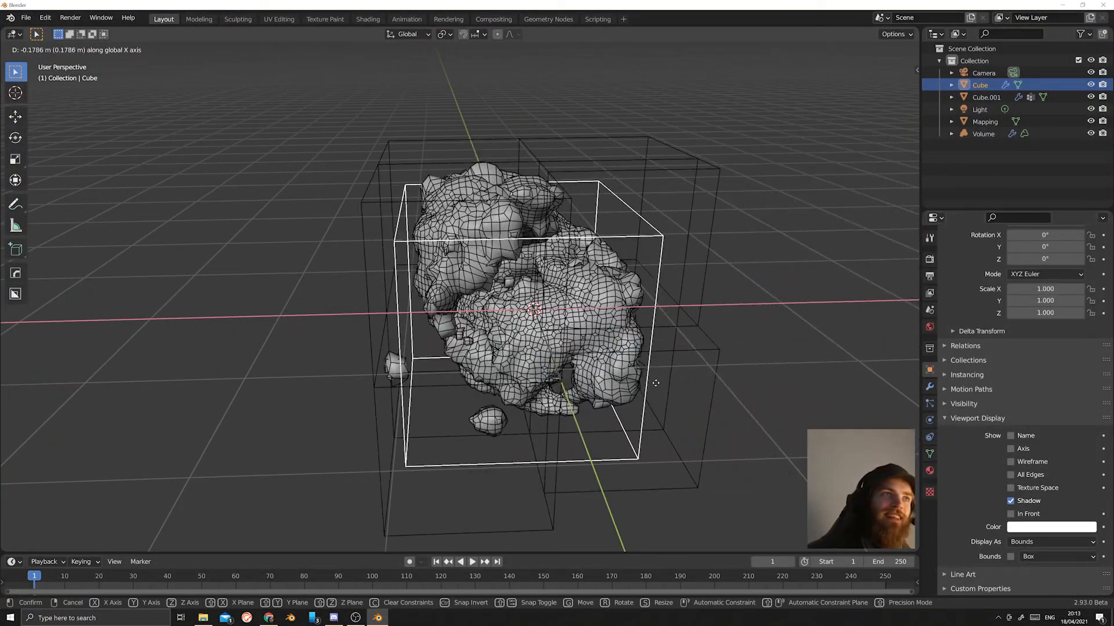
{"action": "left_click", "coordinate": [721, 390]}
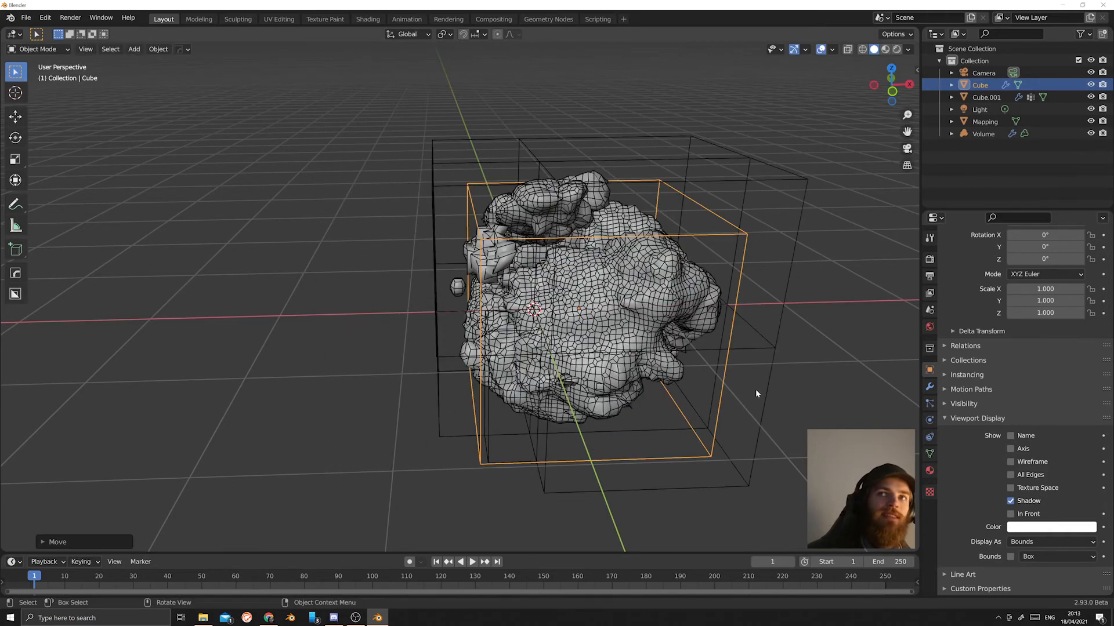
{"action": "mouse_move", "coordinate": [755, 388]}
{"action": "middle_mouse_down"}
{"action": "mouse_move", "coordinate": [645, 407]}
{"action": "mouse_move", "coordinate": [763, 399]}
{"action": "middle_mouse_up"}
Try adding a Decimate modifier to the source Cube.
{"action": "left_click", "coordinate": [929, 386]}
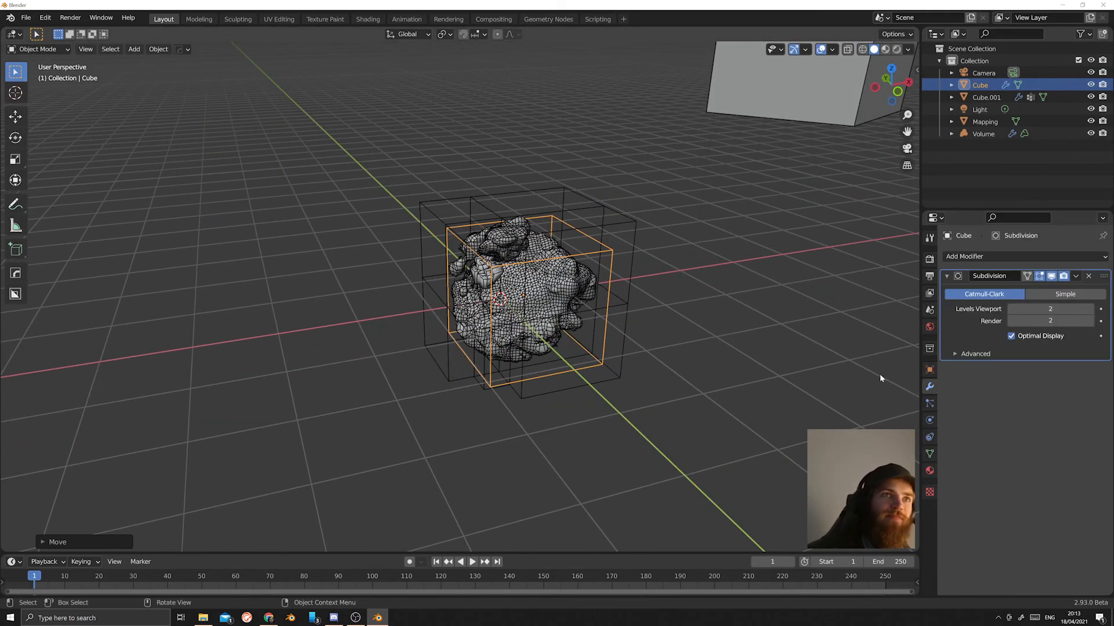
{"action": "left_click", "coordinate": [1011, 257]}
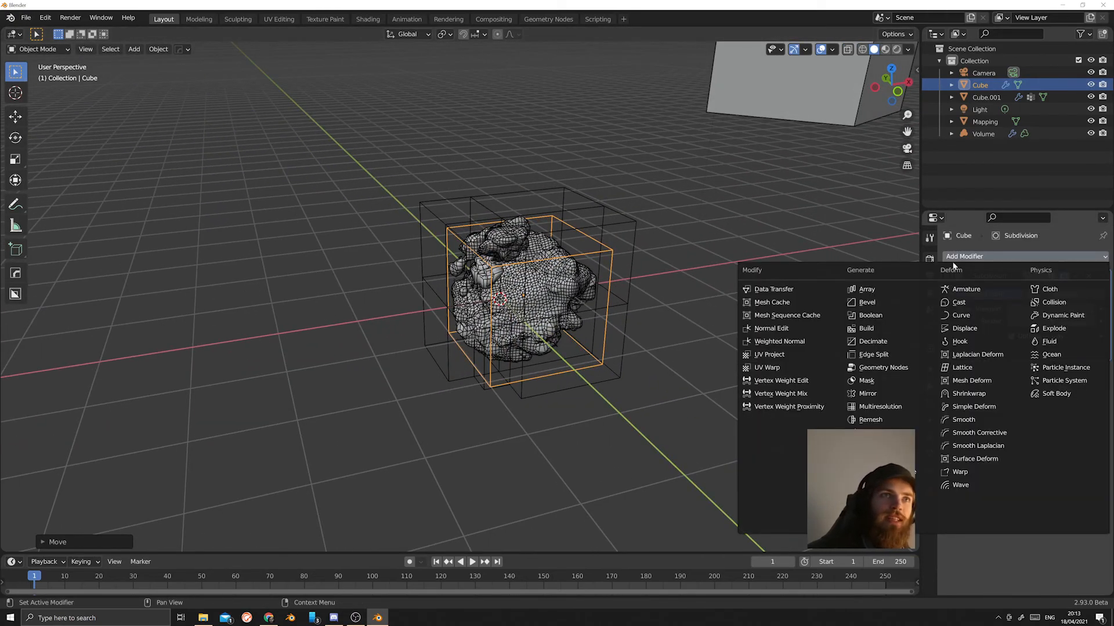
{"action": "scroll", "coordinate": [650, 313], "scroll_direction": "up", "scroll_amount": 5}
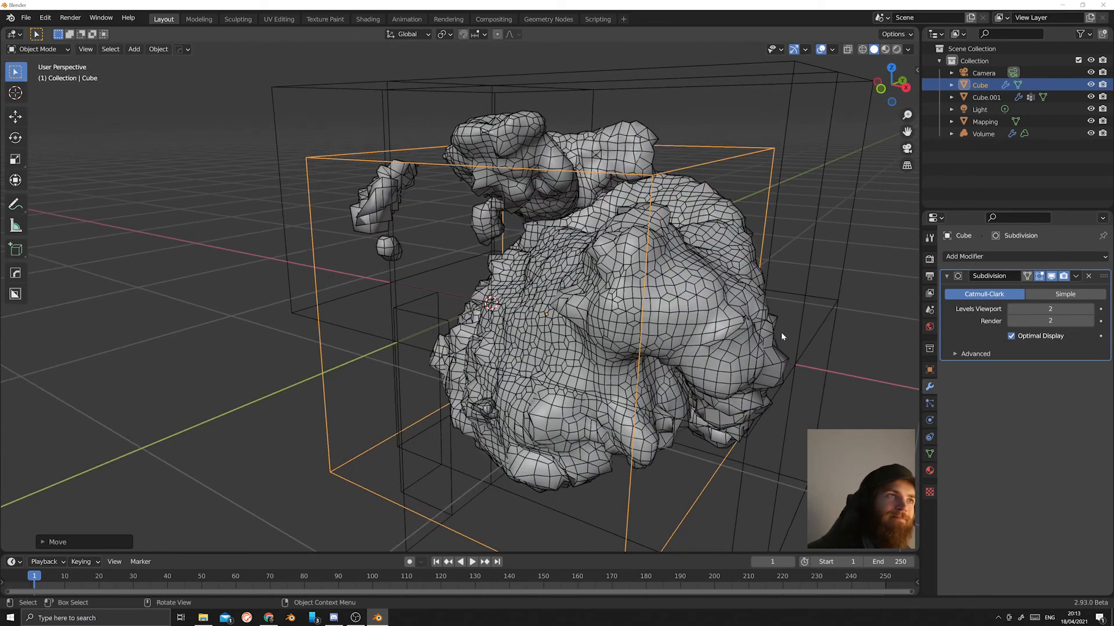
{"action": "left_click", "coordinate": [1009, 257]}
{"action": "left_click", "coordinate": [1000, 261]}
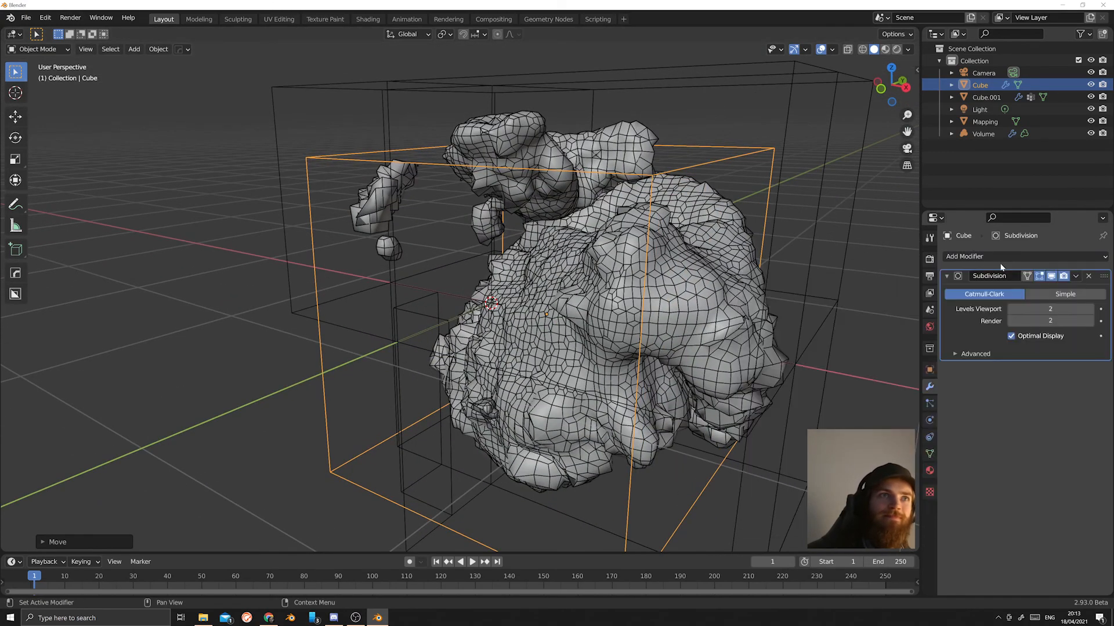
{"action": "left_click", "coordinate": [1003, 260]}
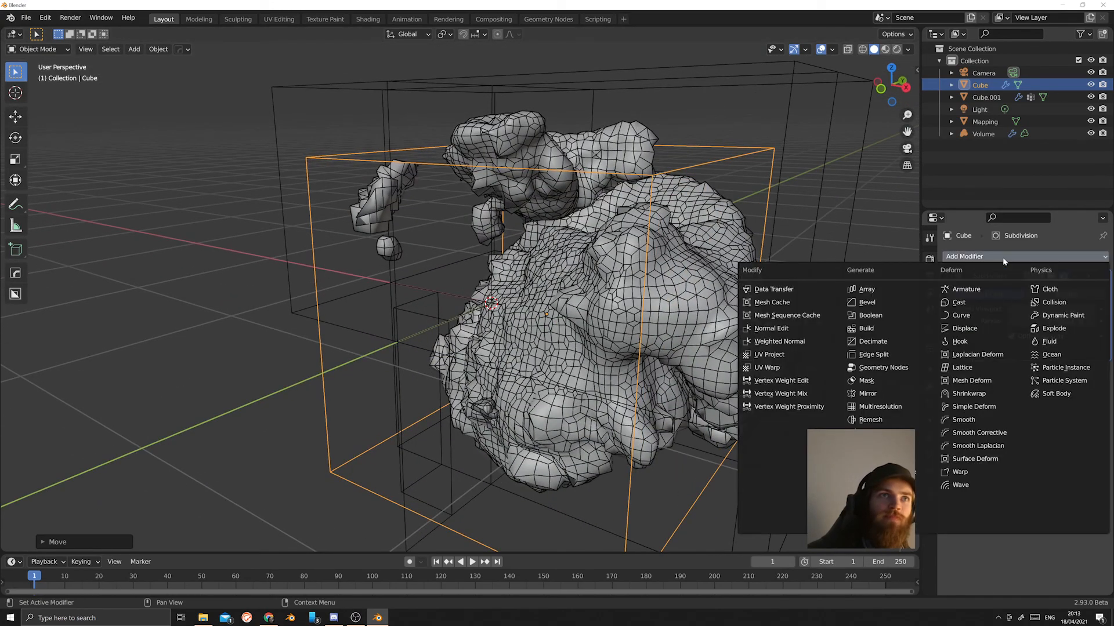
{"action": "left_click", "coordinate": [885, 341]}
{"action": "left_click_drag", "start_coordinate": [1062, 401], "coordinate": [1091, 403]}
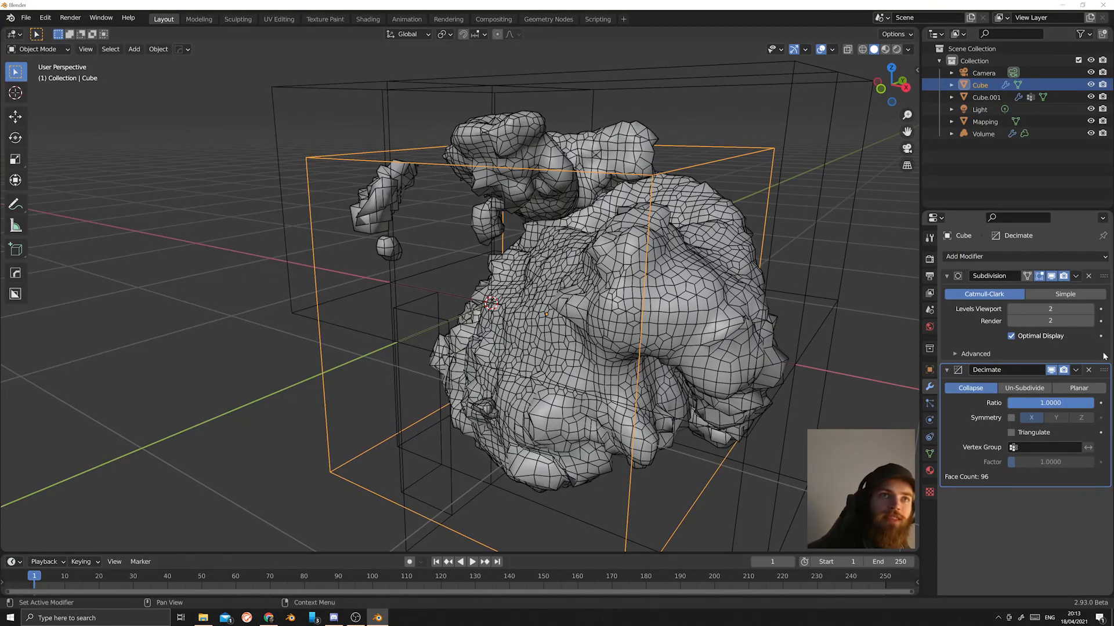
Add a Decimate modifier to the displaced mesh Cube.001 and lower its collapse ratio to 0.0660.
{"action": "left_click", "coordinate": [652, 290]}
{"action": "left_click", "coordinate": [653, 290]}
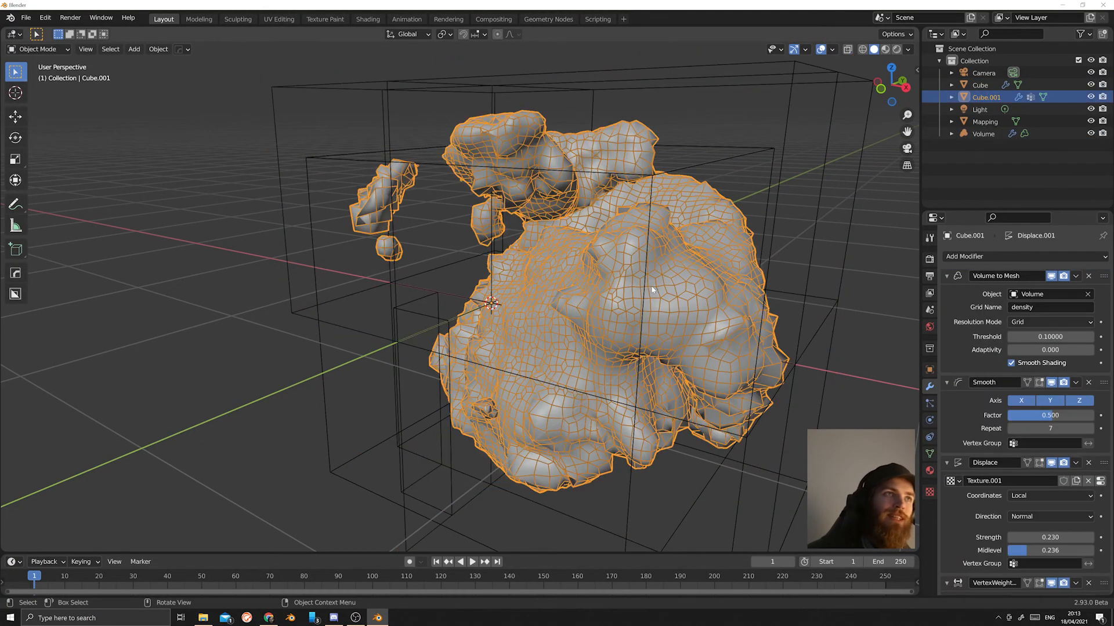
{"action": "left_click", "coordinate": [989, 255]}
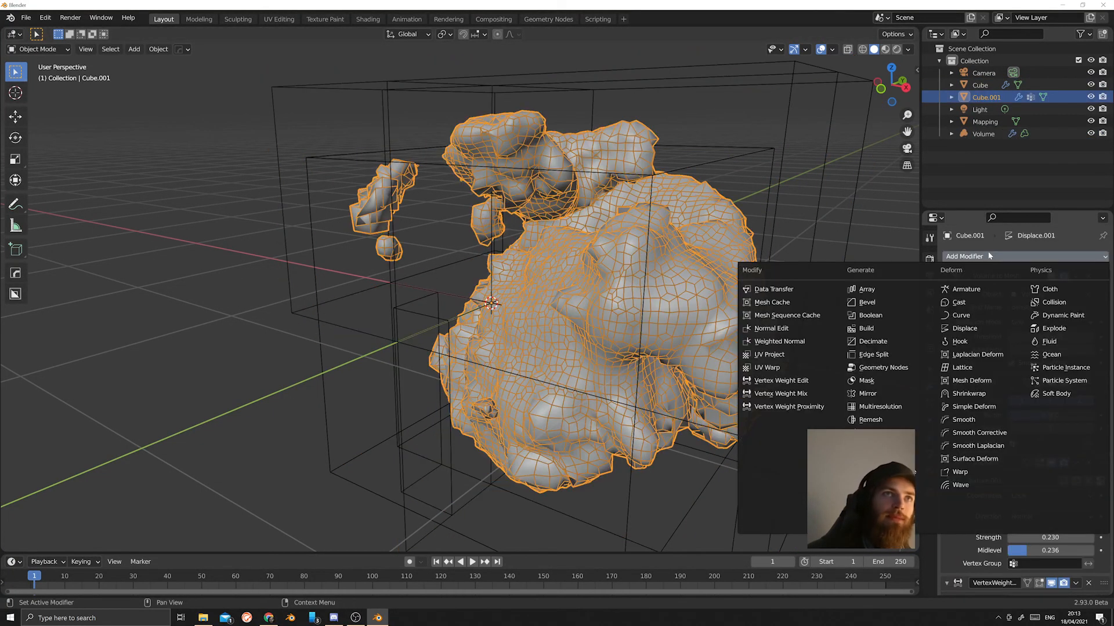
{"action": "left_click", "coordinate": [879, 348]}
{"action": "scroll", "coordinate": [990, 466], "scroll_direction": "down", "scroll_amount": 6}
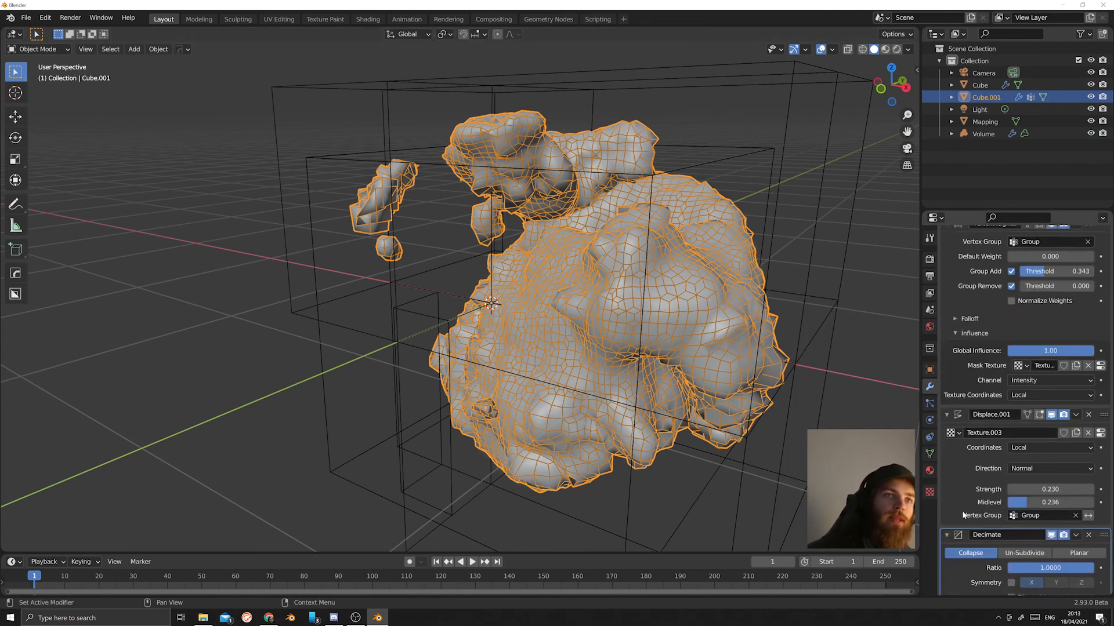
{"action": "scroll", "coordinate": [963, 516], "scroll_direction": "down", "scroll_amount": 2}
{"action": "left_click_drag", "start_coordinate": [1047, 512], "coordinate": [968, 512]}
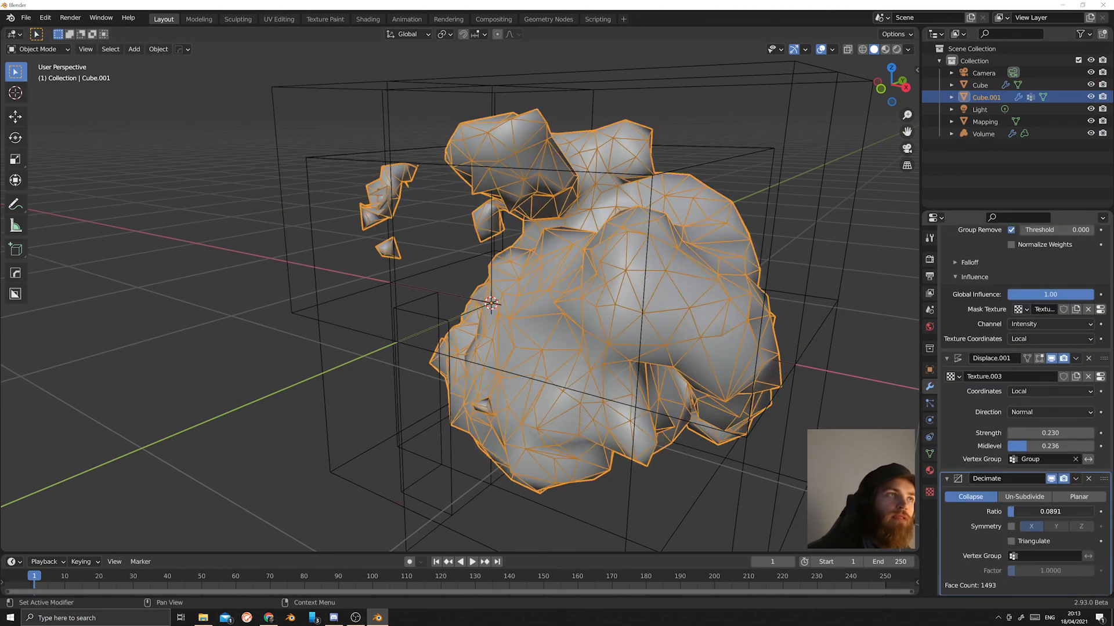
{"action": "scroll", "coordinate": [751, 445], "scroll_direction": "down", "scroll_amount": 6}
{"action": "middle_click_drag", "start_coordinate": [711, 446], "coordinate": [740, 443]}
{"action": "scroll", "coordinate": [768, 378], "scroll_direction": "up", "scroll_amount": 5}
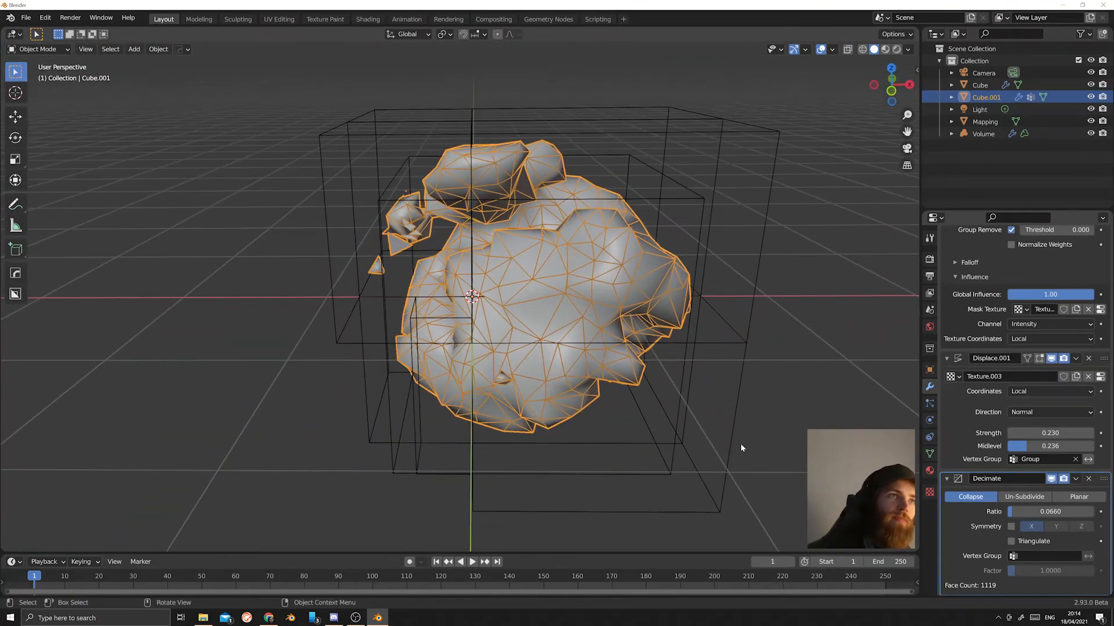
Try moving the source Cube along the global Z axis to preview the decimated mesh's changes.
{"action": "left_click", "coordinate": [677, 444]}
{"action": "left_click", "coordinate": [676, 431]}
{"action": "key", "text": "g"}
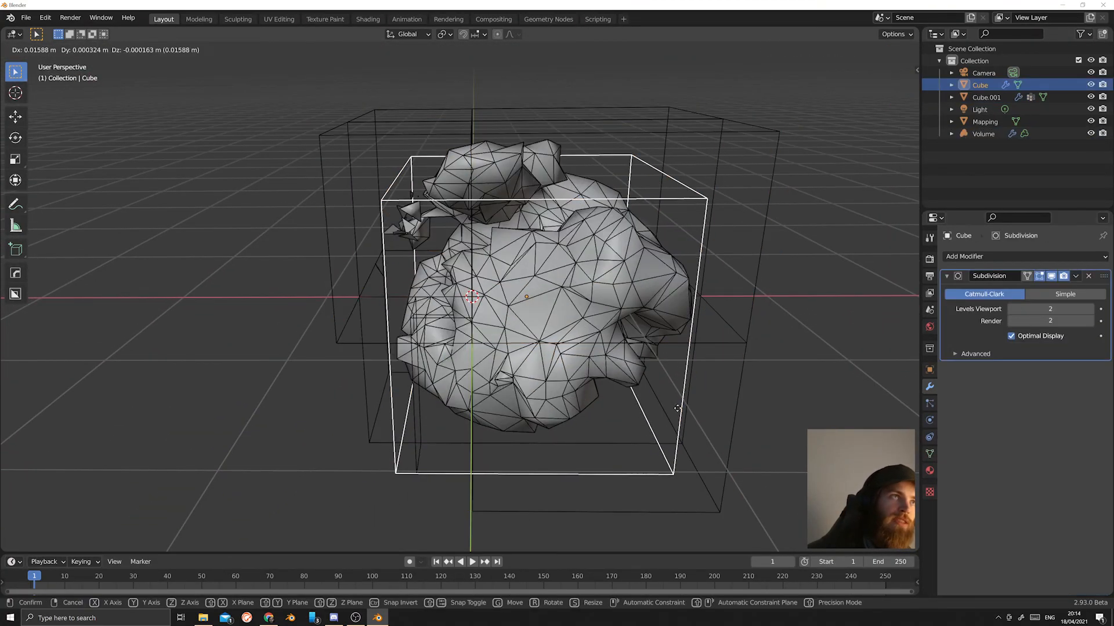
{"action": "key", "text": "z"}
{"action": "right_click", "coordinate": [670, 255]}
Lower the Mapping cube along the global Z axis and shift it along the global X axis to vary the decimated mesh.
{"action": "scroll", "coordinate": [667, 261], "scroll_direction": "down", "scroll_amount": 5}
{"action": "middle_click_drag", "start_coordinate": [664, 269], "coordinate": [647, 327]}
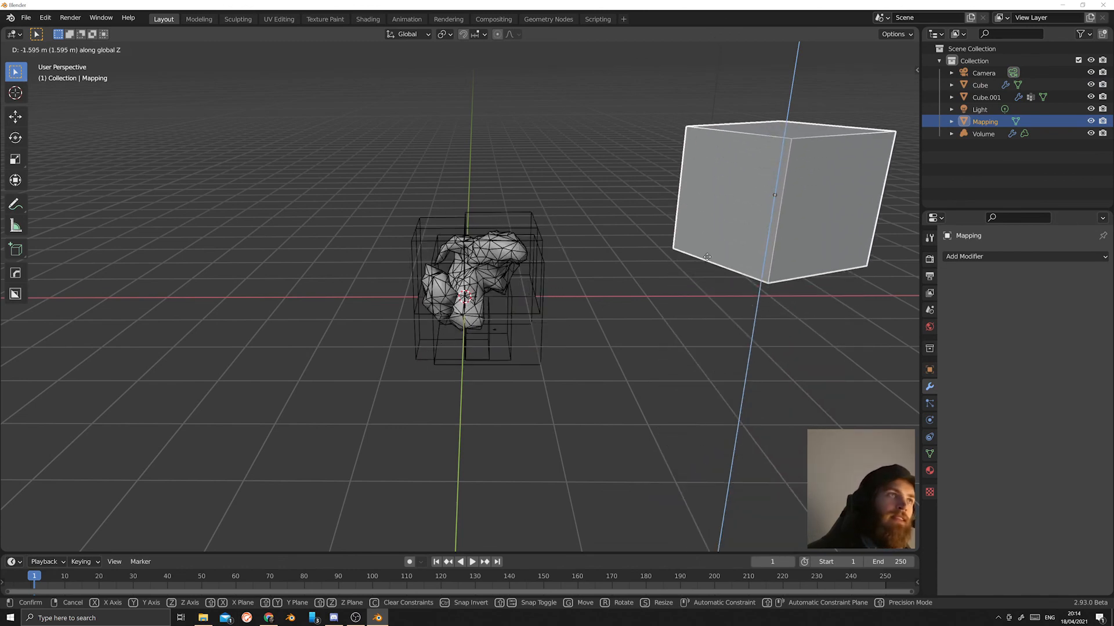
{"action": "key", "text": "x"}
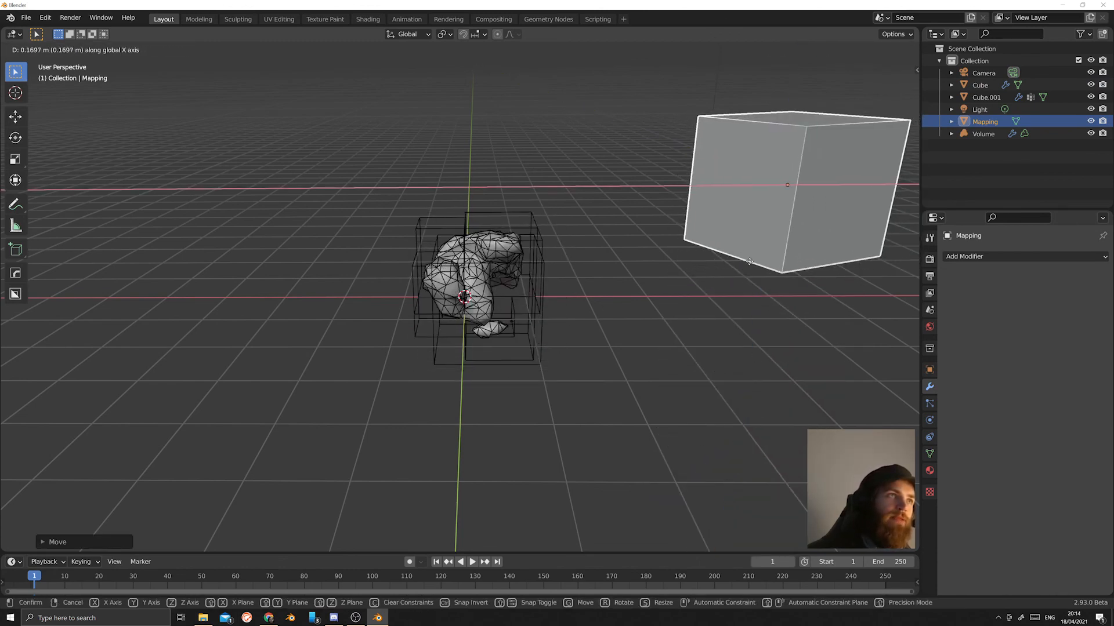